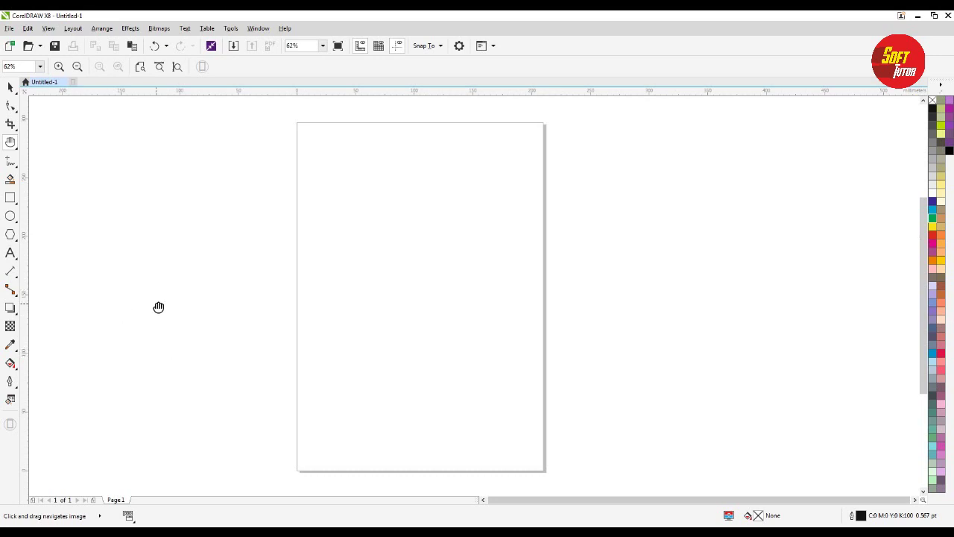
click(27, 28)
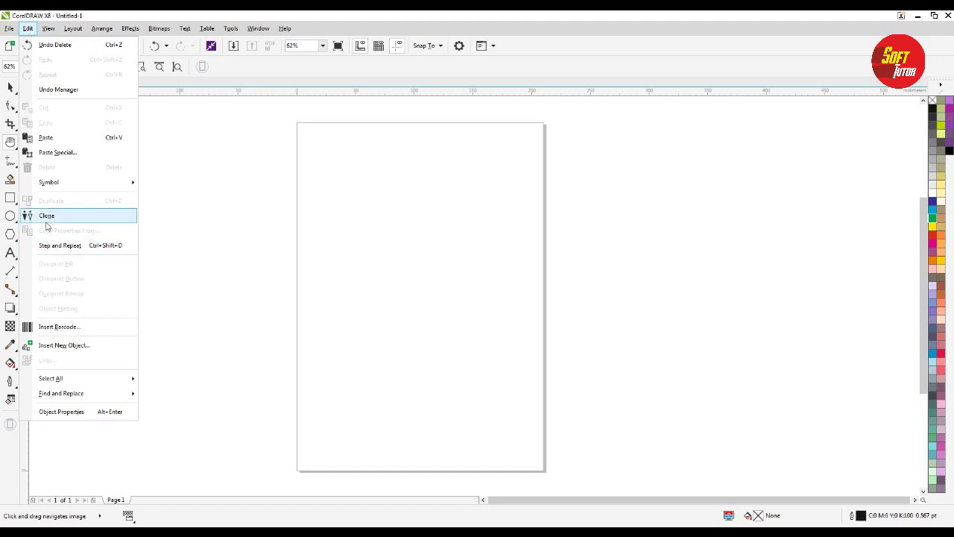
mouse_move(79, 380)
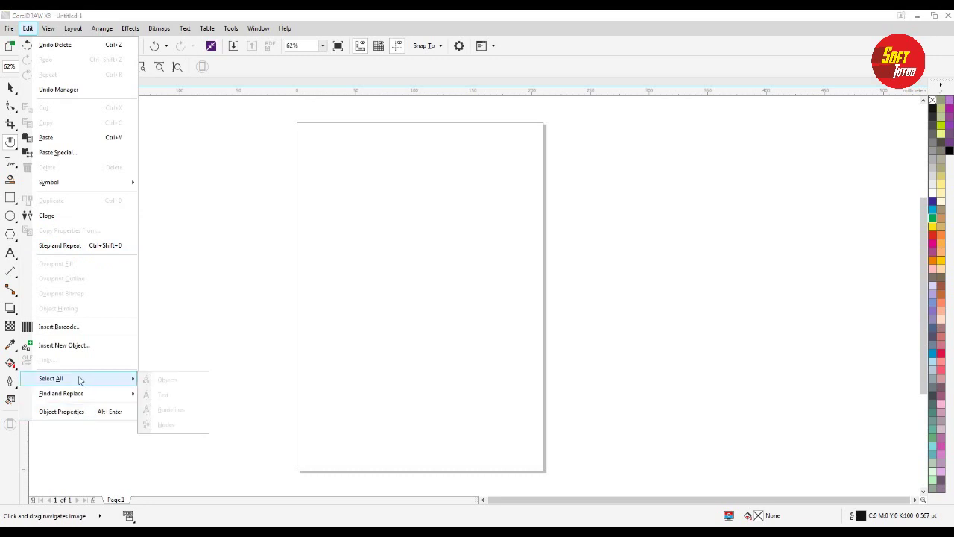
click(277, 224)
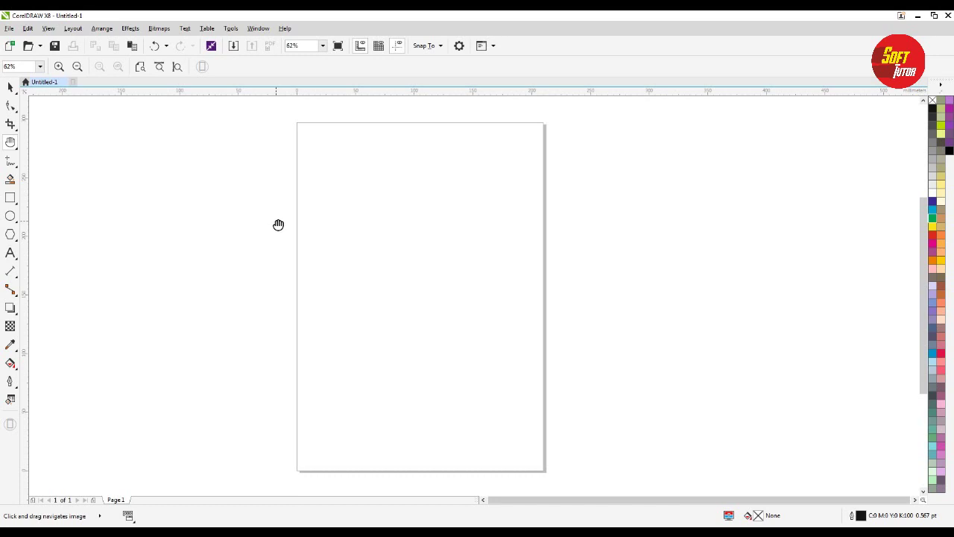
click(27, 28)
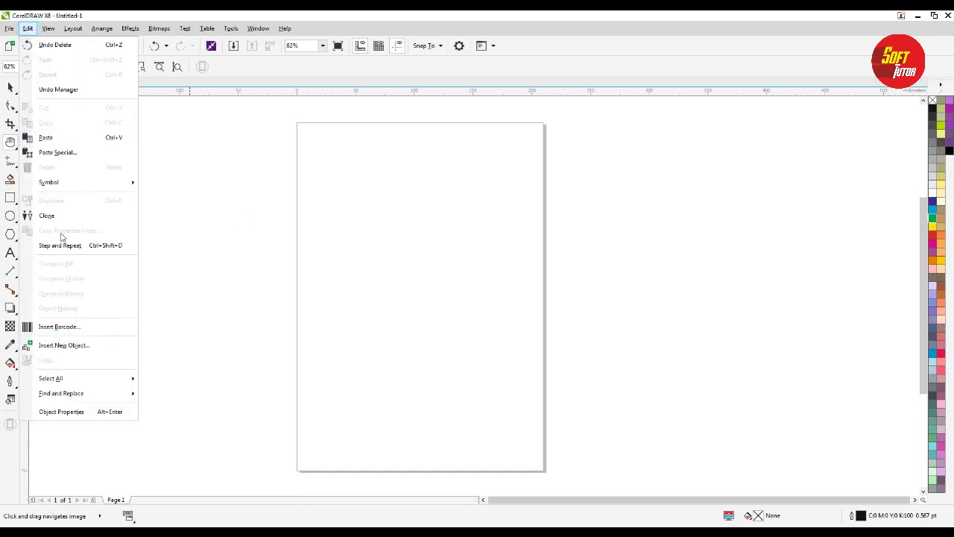
click(248, 237)
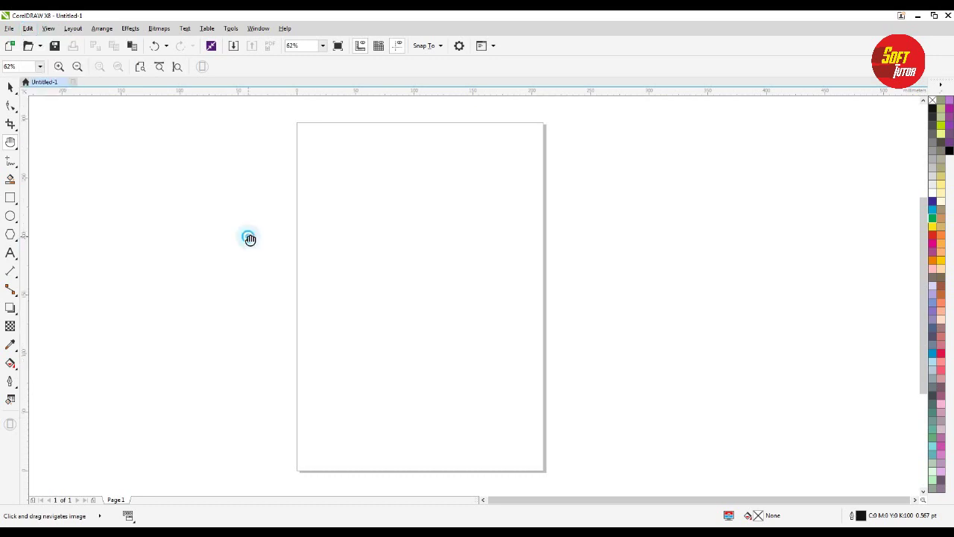
Draw a rectangle about 60.5 mm by 77 mm in the page's upper-left area and fill it red.
click(10, 197)
drag(340, 185, 416, 280)
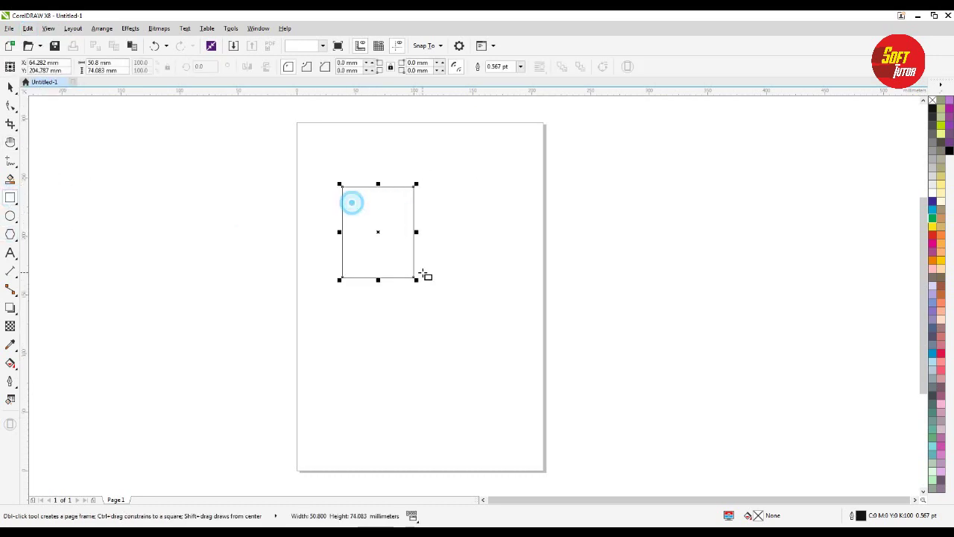
click(931, 236)
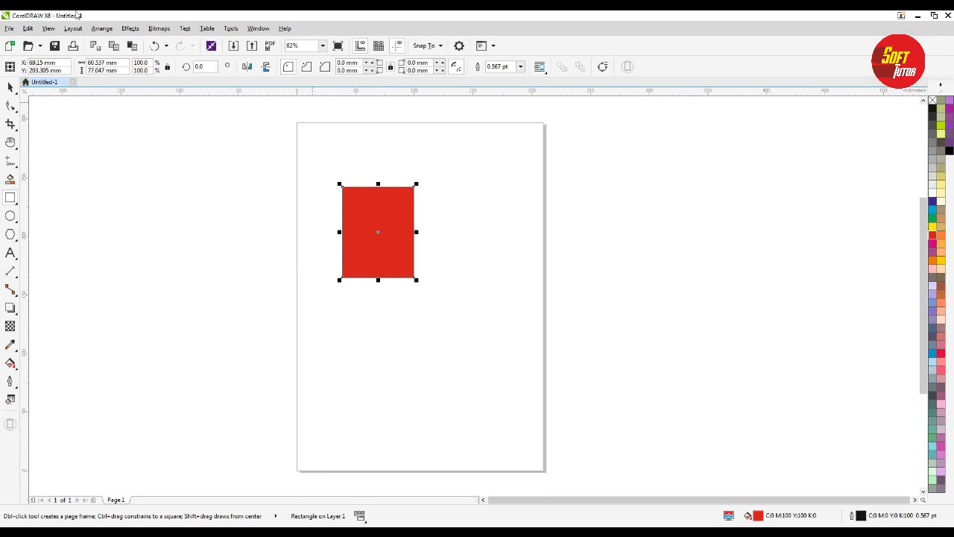
click(27, 28)
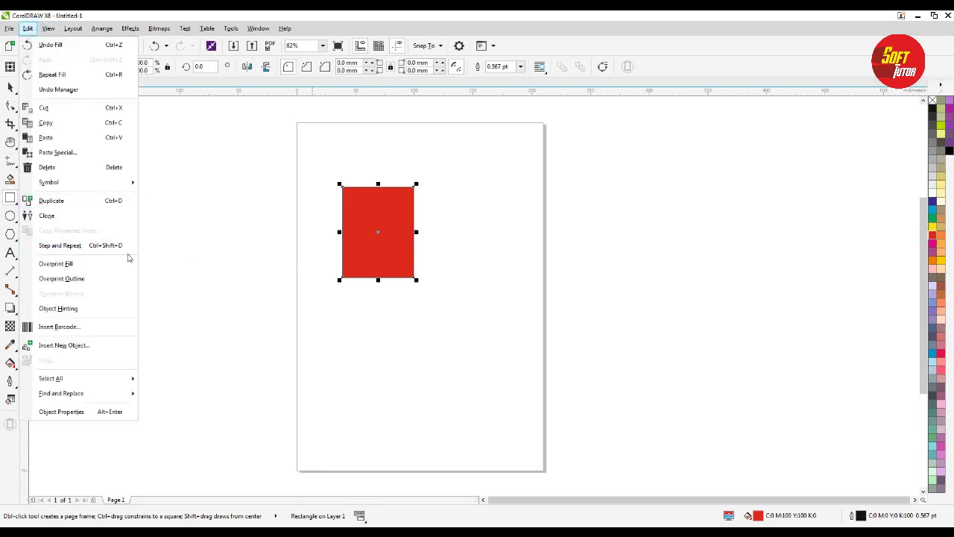
click(452, 356)
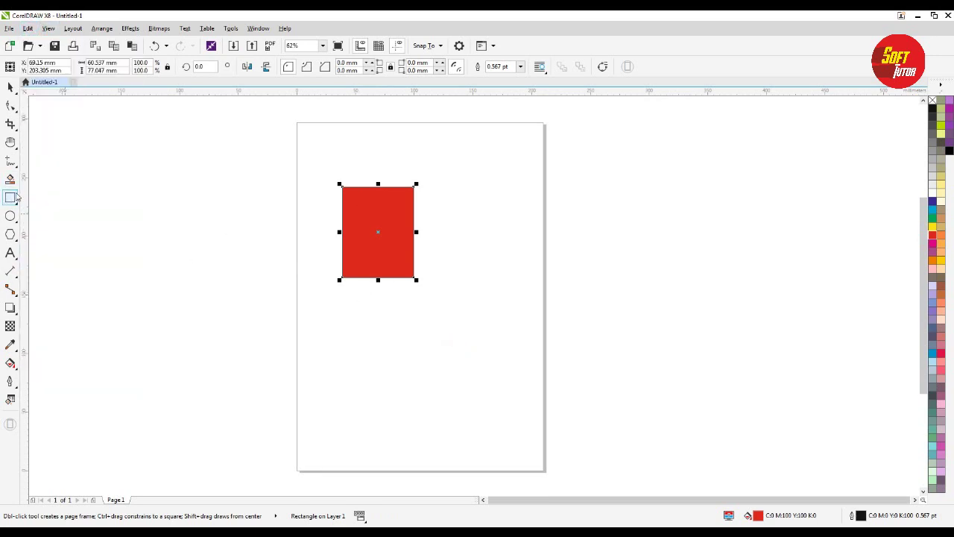
Draw an unfilled rectangle about 41 mm by 63 mm beside the red one and move it up and slightly right.
drag(451, 197, 500, 274)
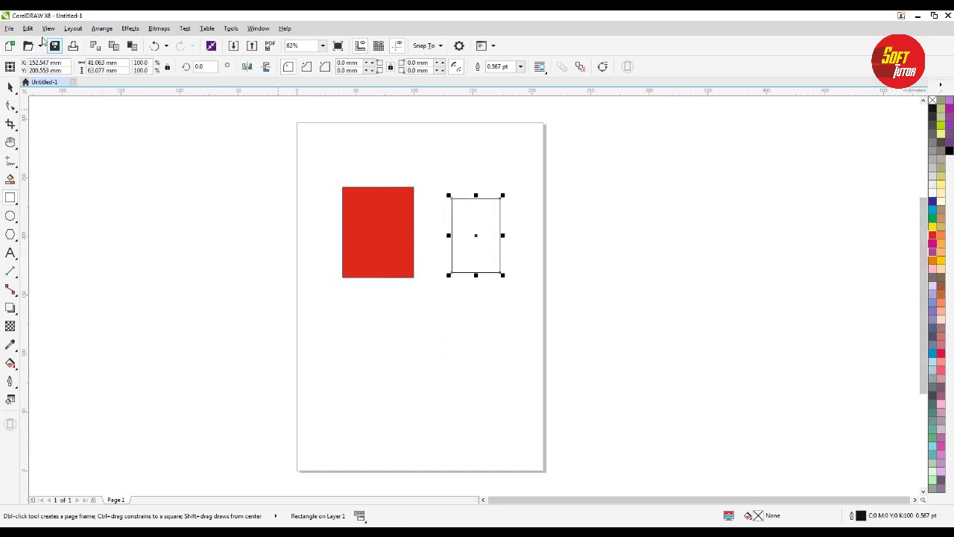
click(27, 30)
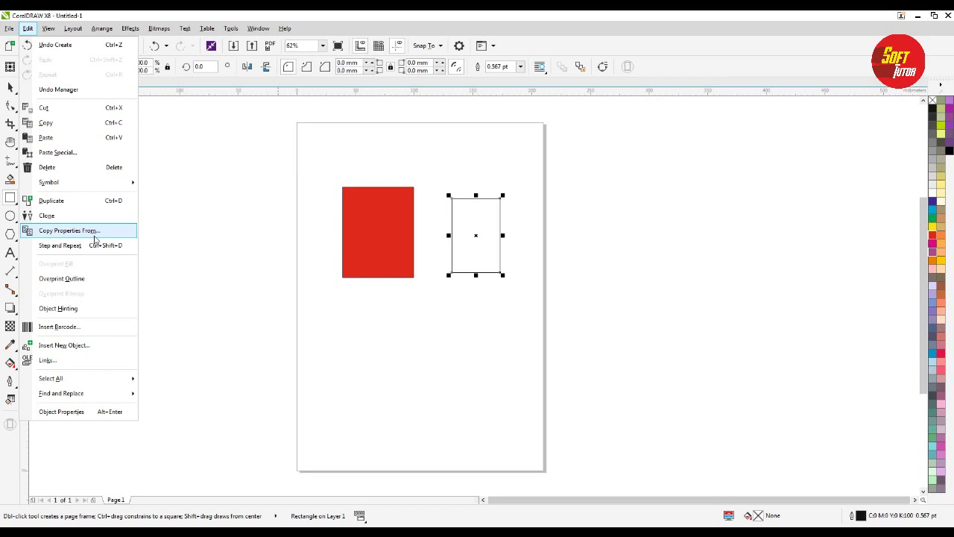
click(257, 167)
click(10, 87)
drag(488, 242, 501, 199)
click(626, 292)
Add the artistic text "text" below the red rectangle and enlarge it to about 103 pt.
click(397, 248)
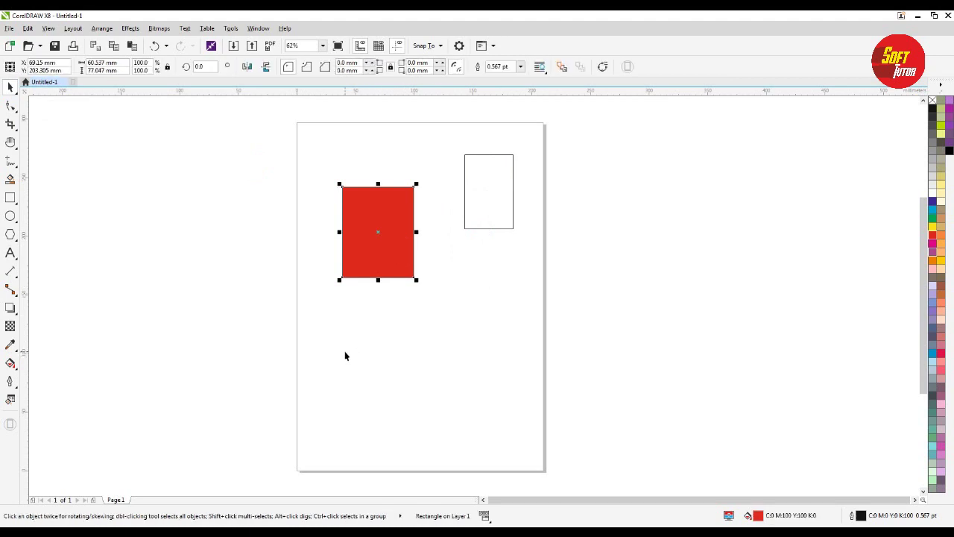
key(F8)
click(363, 321)
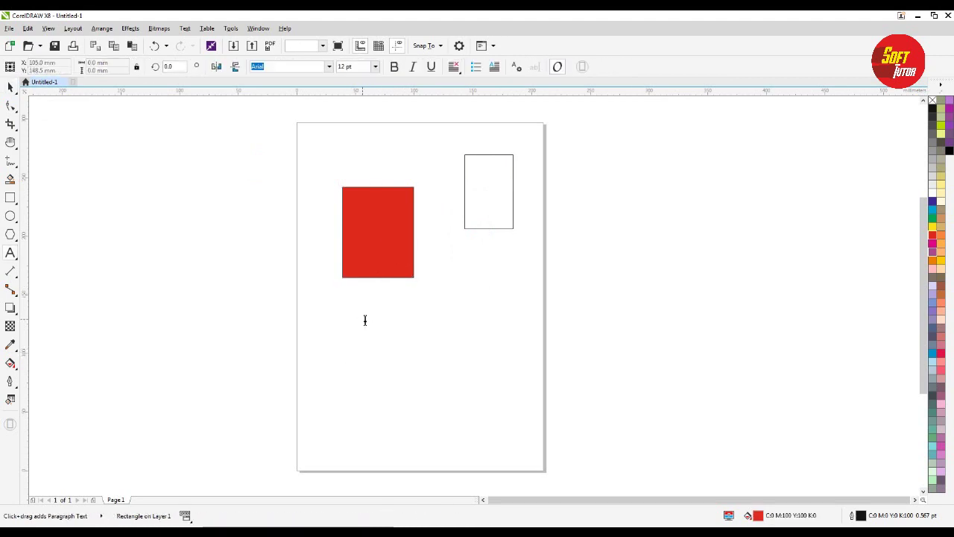
scroll(387, 324, up, 2)
text(text)
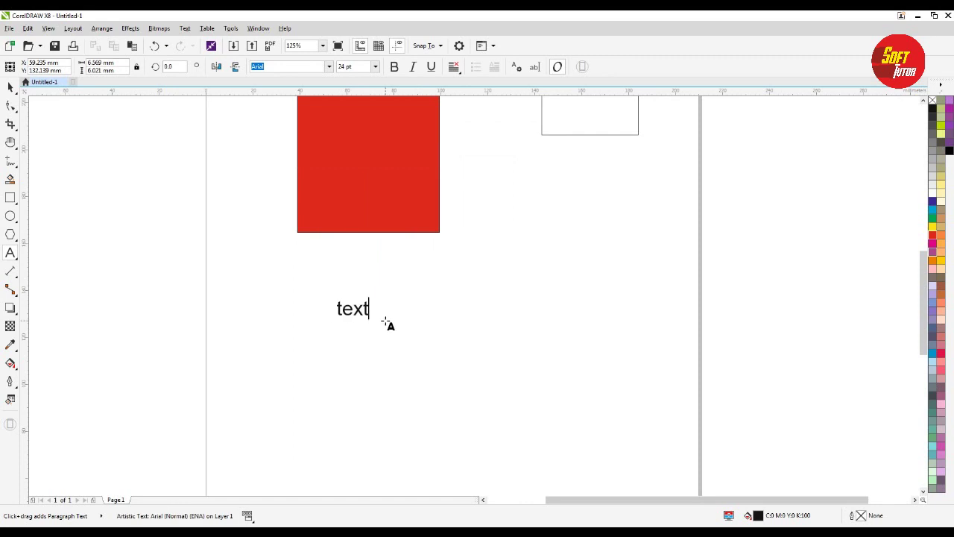
key(ctrl+space)
drag(376, 323, 475, 388)
scroll(476, 389, down, 3)
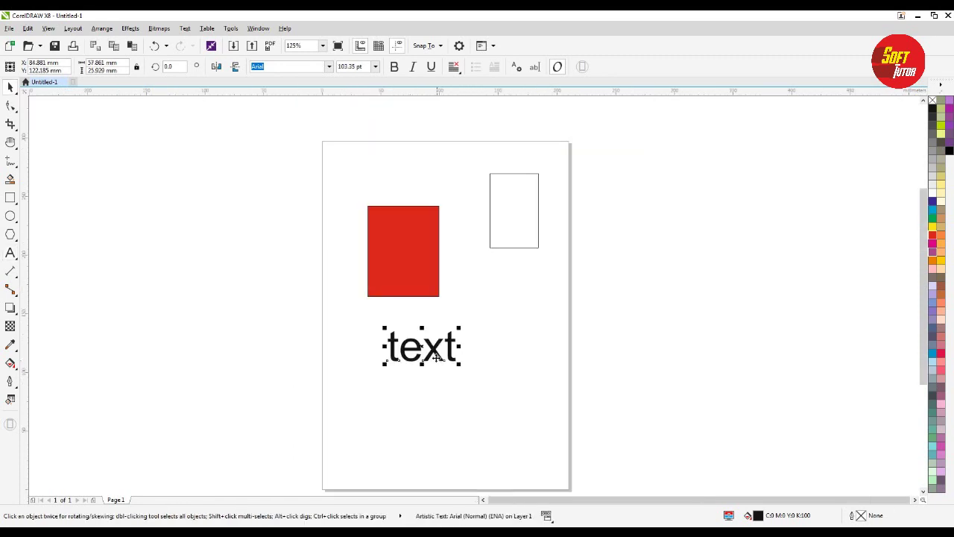
Apply a vertical linear fountain fill to the text, running from orange at the top to red at the bottom.
scroll(475, 389, up, 3)
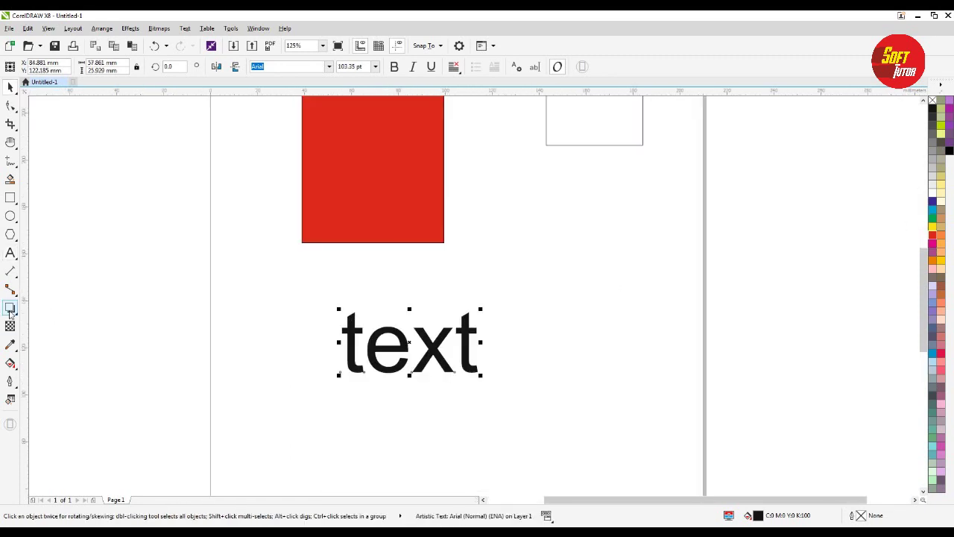
click(11, 363)
click(40, 365)
drag(383, 321, 386, 376)
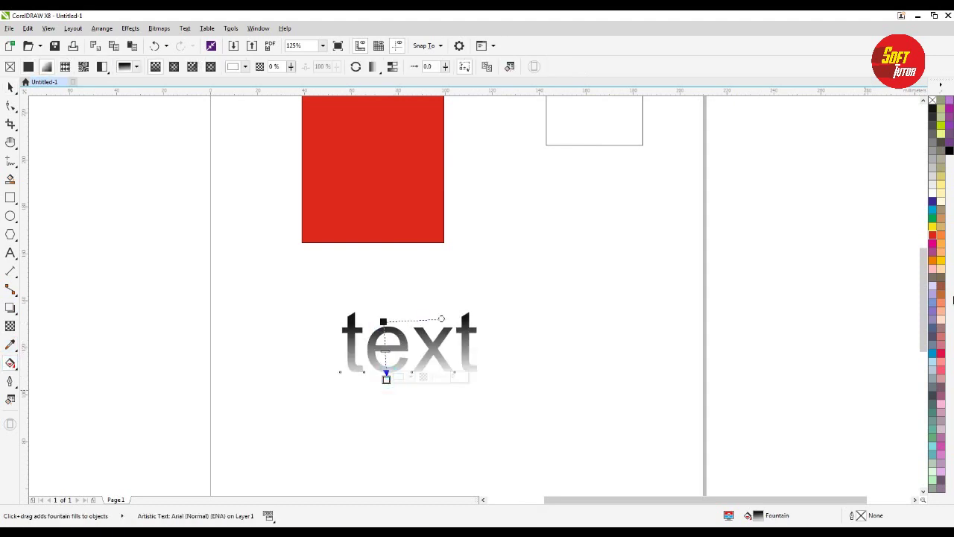
click(932, 235)
click(383, 321)
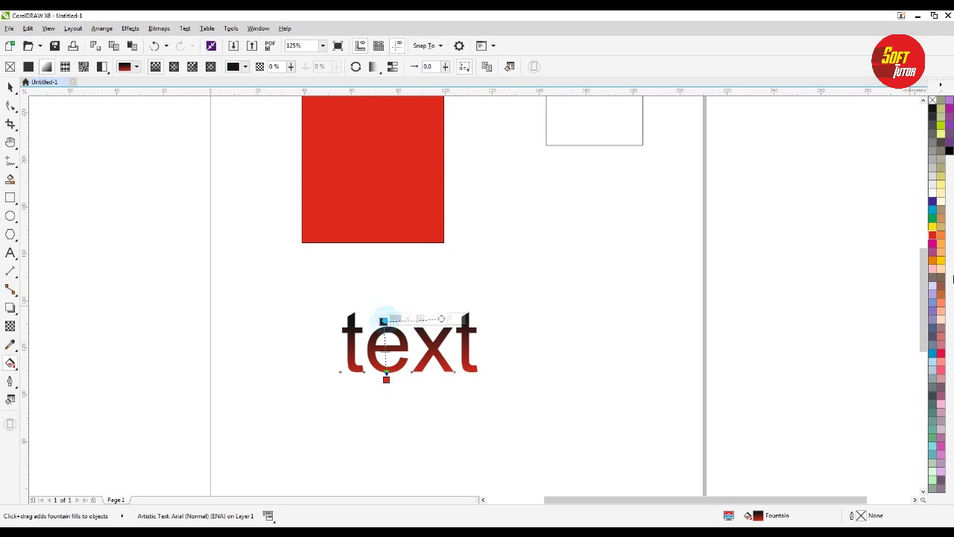
click(933, 260)
key(space)
Move the gradient text down and left, and shift the red rectangle left to about X 60 mm, Y 201 mm.
drag(436, 351, 392, 379)
click(354, 164)
scroll(358, 220, down, 3)
scroll(358, 179, up, 3)
drag(375, 178, 354, 182)
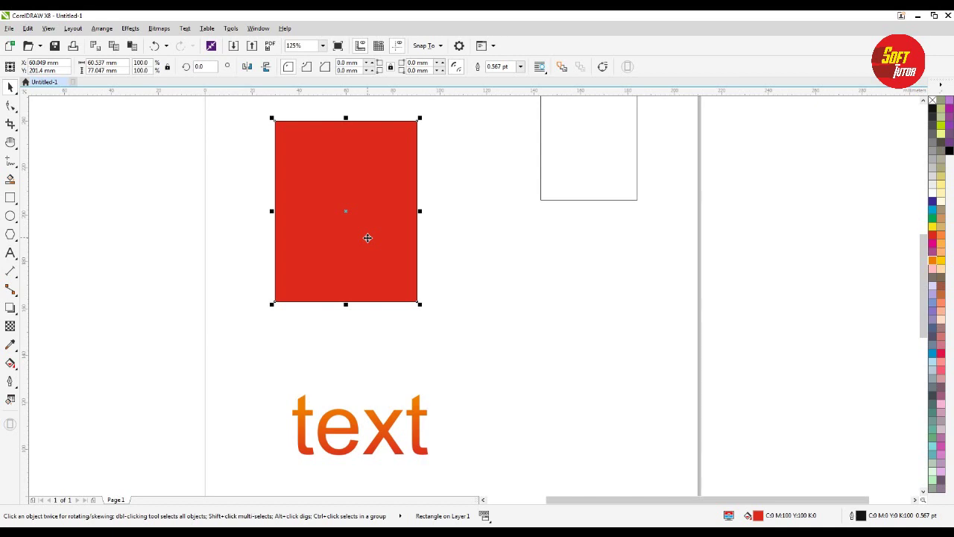
key(Escape)
Reposition the unfilled rectangle farther down and slightly to the right, level with the red rectangle.
drag(601, 216, 556, 290)
key(Tab)
click(542, 186)
drag(541, 187, 545, 249)
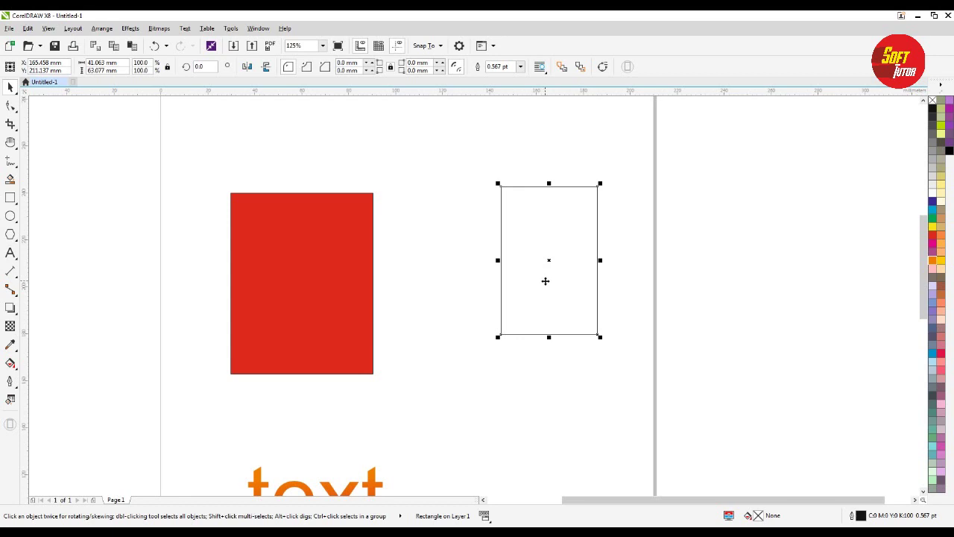
click(733, 256)
drag(549, 258, 572, 246)
scroll(314, 194, down, 2)
key(h)
scroll(351, 199, up, 2)
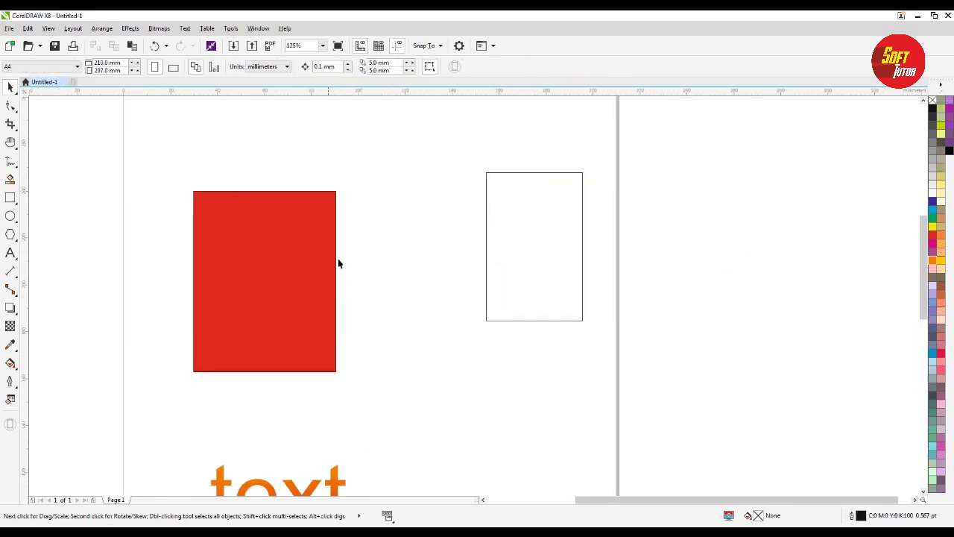
drag(365, 286, 379, 224)
key(space)
click(586, 179)
click(716, 214)
click(277, 161)
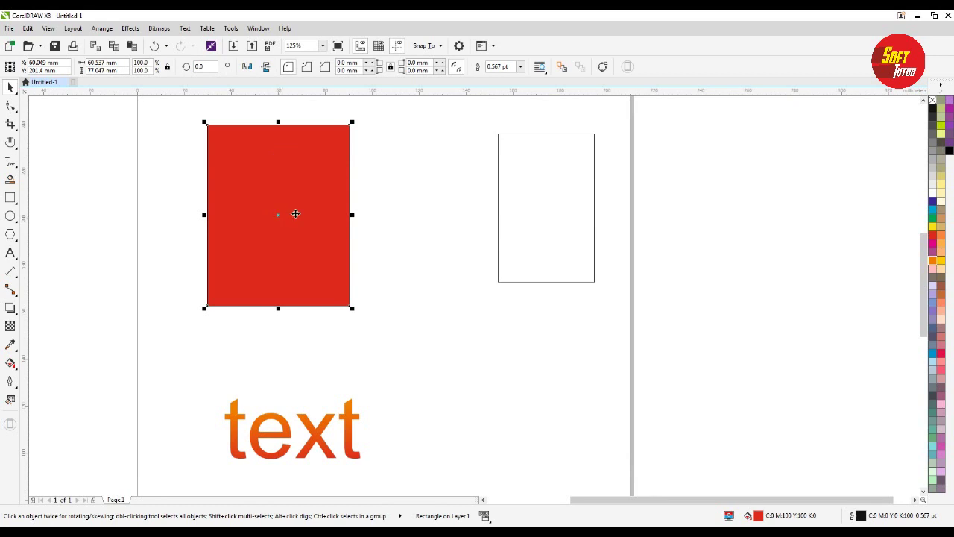
Duplicate the gradient text and place the copy directly to the right of the original.
click(225, 451)
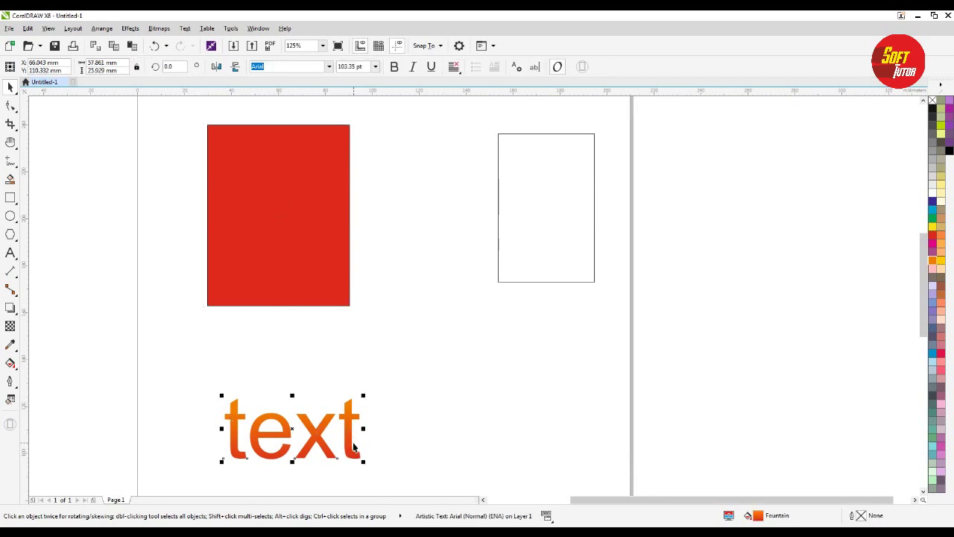
key(ctrl+d)
scroll(412, 382, down, 1)
scroll(368, 405, up, 1)
drag(470, 425, 522, 422)
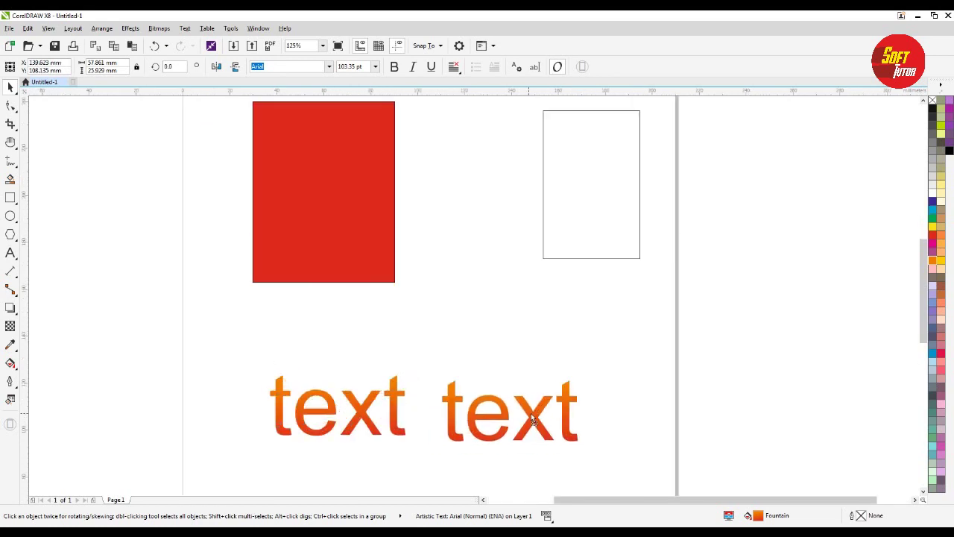
Replace the copied text's fill with solid black and shift the copy slightly right and up.
click(932, 99)
click(931, 107)
click(765, 242)
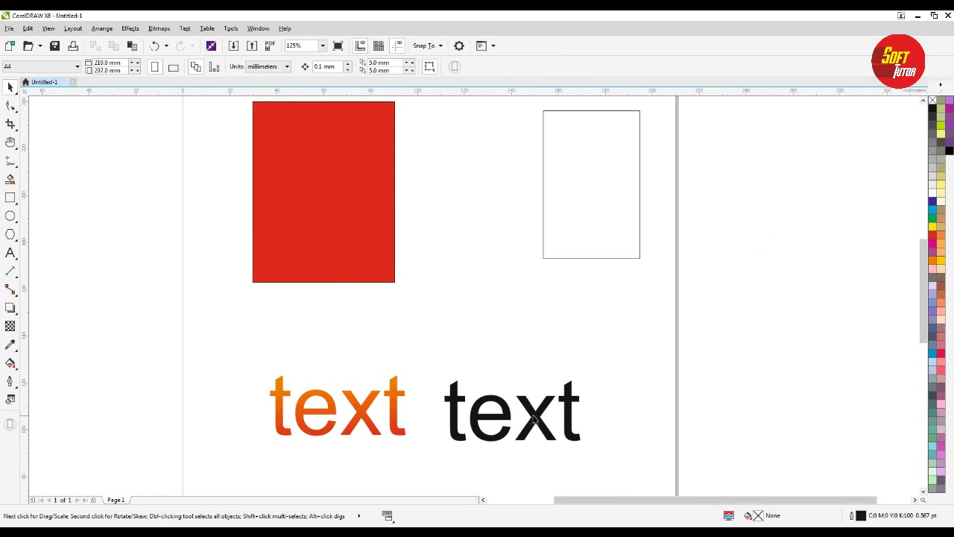
drag(519, 419, 536, 412)
click(735, 364)
Change the wording of the black text to "sample".
click(549, 403)
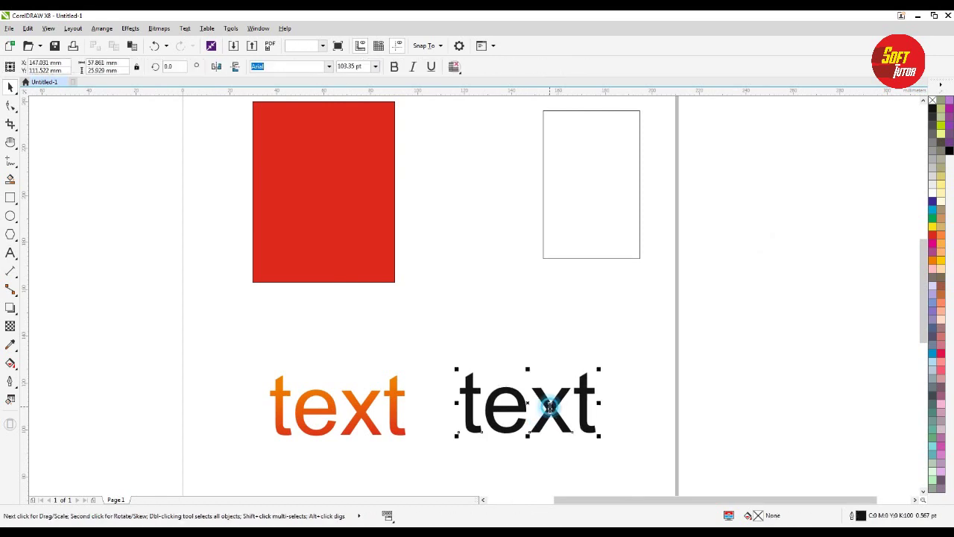
double_click(549, 402)
text(sample)
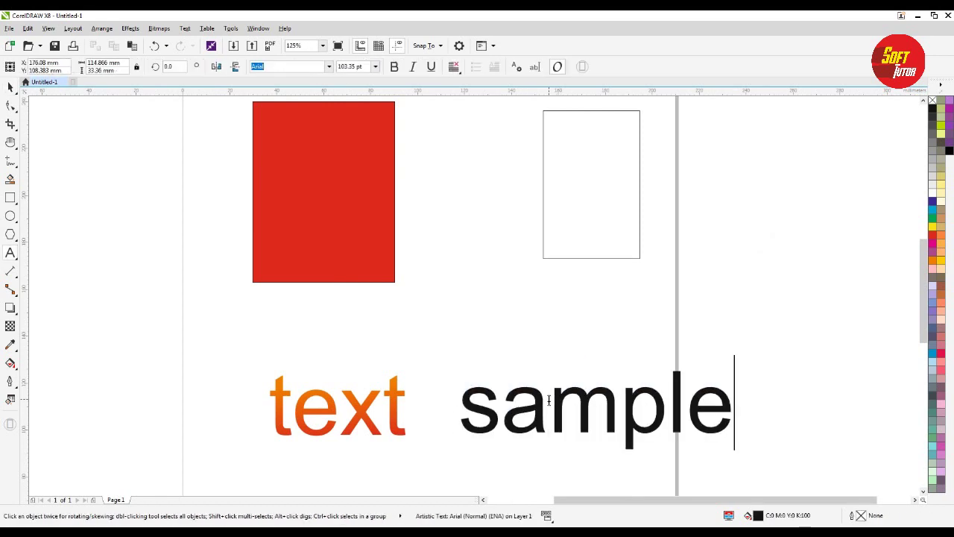
key(ctrl+space)
click(852, 266)
Scale both text objects down together proportionally so they fit within the page width.
drag(831, 342, 250, 477)
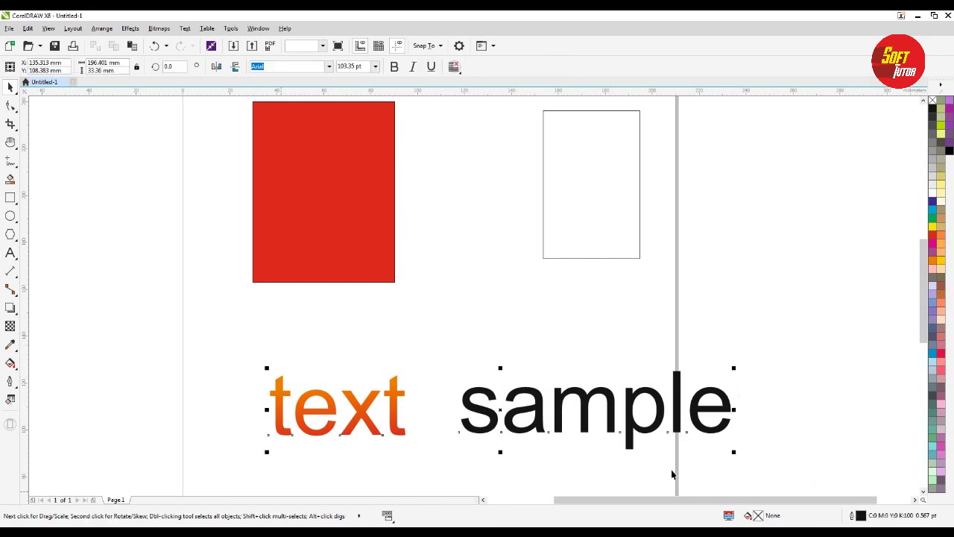
drag(735, 451, 626, 442)
click(784, 386)
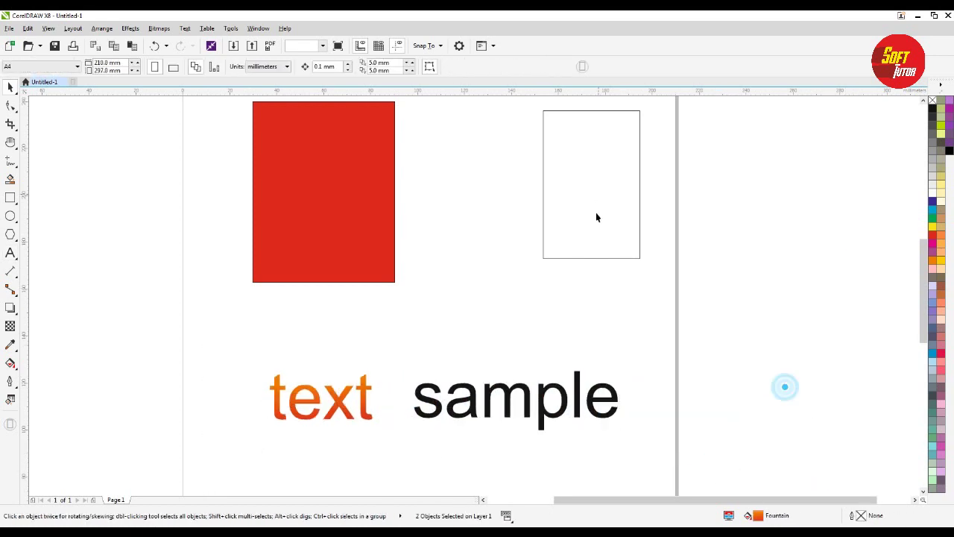
Move the unfilled rectangle down and left to about X 160 mm, Y 195 mm.
key(h)
drag(747, 188, 726, 232)
key(space)
drag(586, 194, 554, 215)
scroll(589, 212, down, 1)
scroll(548, 198, up, 1)
Place a copy of the red rectangle near the page's top centre, scaled down to about 28 mm by 36 mm.
click(326, 234)
drag(320, 241, 516, 146)
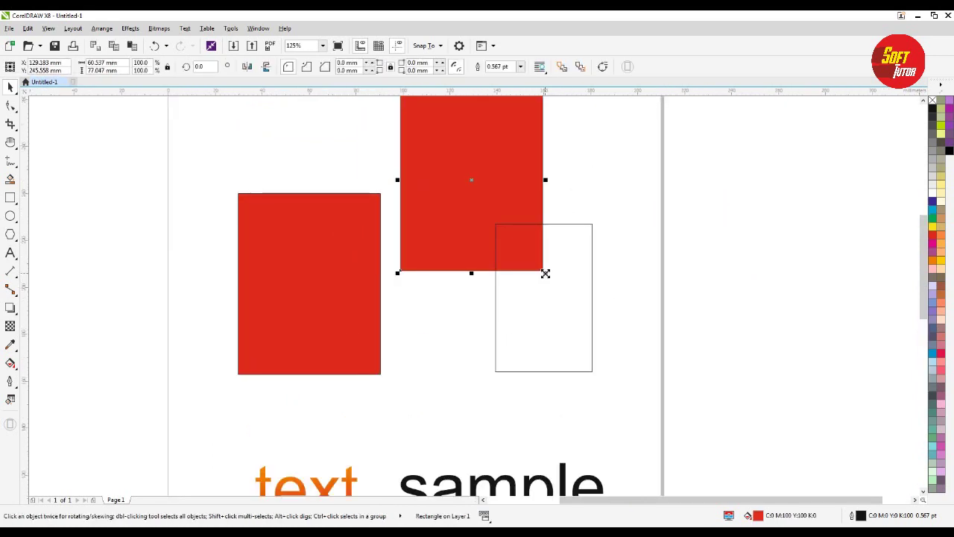
drag(543, 273, 506, 218)
drag(457, 175, 431, 157)
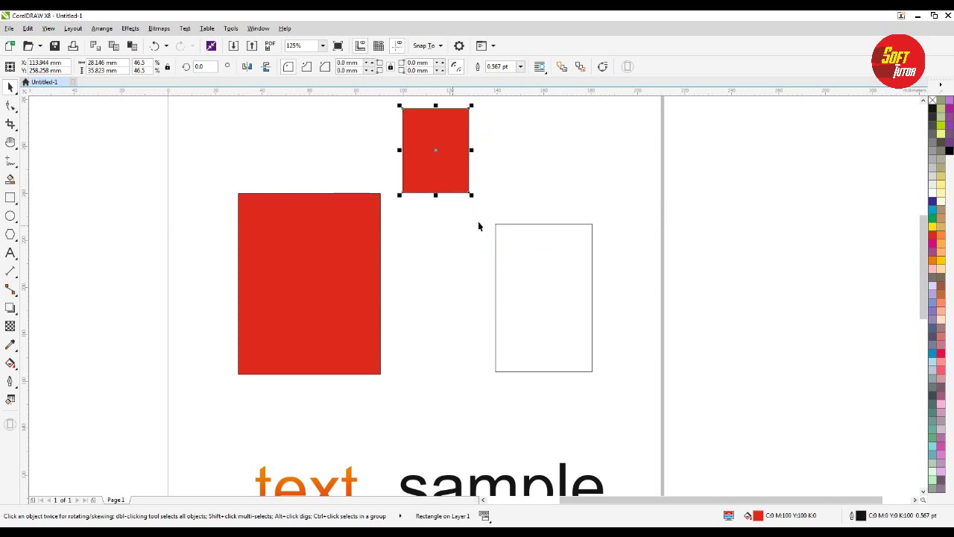
click(575, 200)
Round the small rectangle's corners to about 14 mm with the Shape tool and fill it with 10% black.
click(442, 141)
click(11, 105)
drag(468, 107, 730, 183)
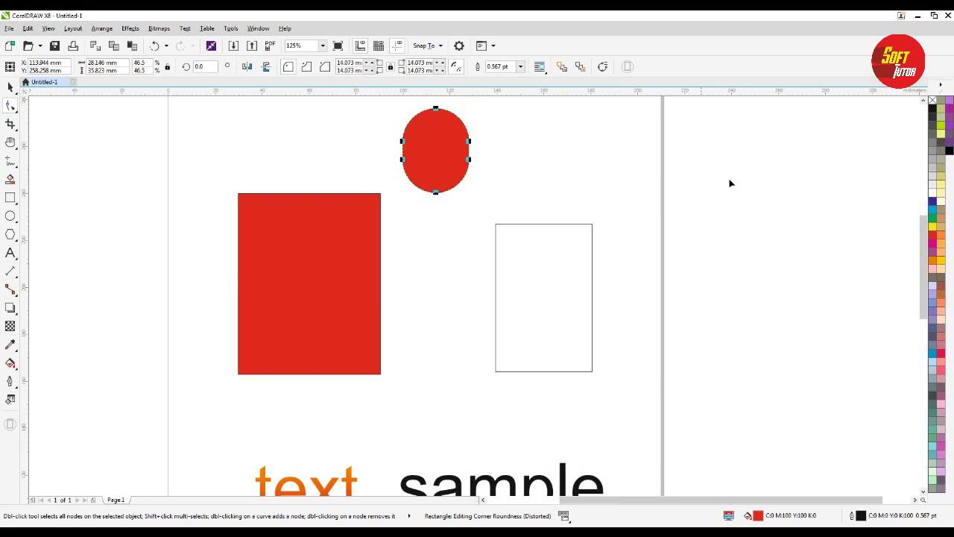
click(934, 184)
click(692, 219)
click(11, 87)
click(296, 144)
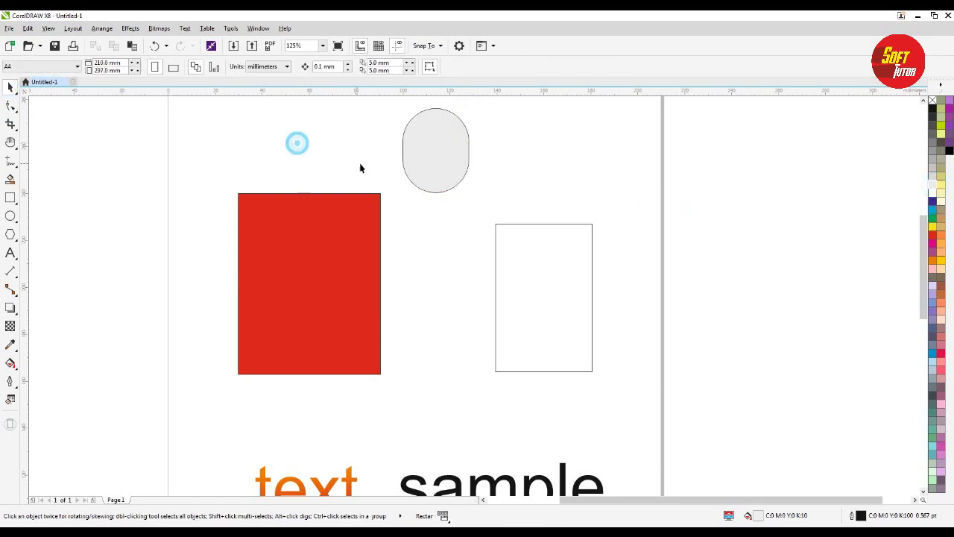
Move the unfilled rectangle slightly closer to the red one, to about X 156 mm, Y 195 mm.
key(h)
drag(468, 380, 465, 341)
scroll(447, 319, down, 2)
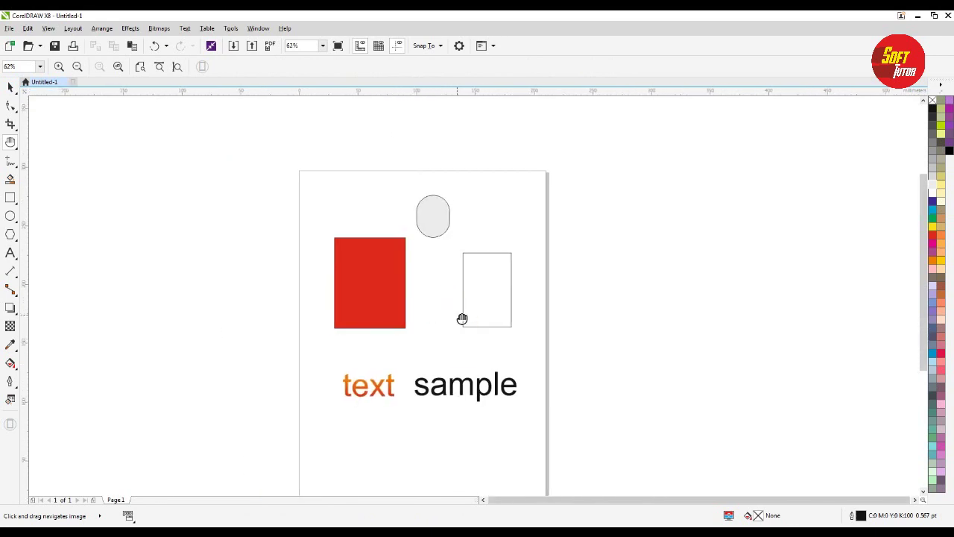
click(10, 86)
click(511, 306)
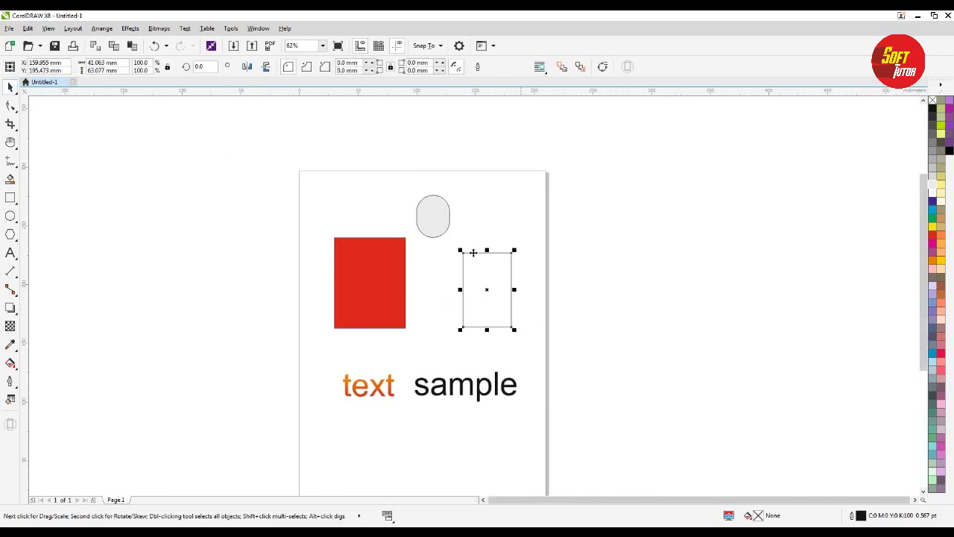
drag(492, 275, 472, 281)
click(445, 262)
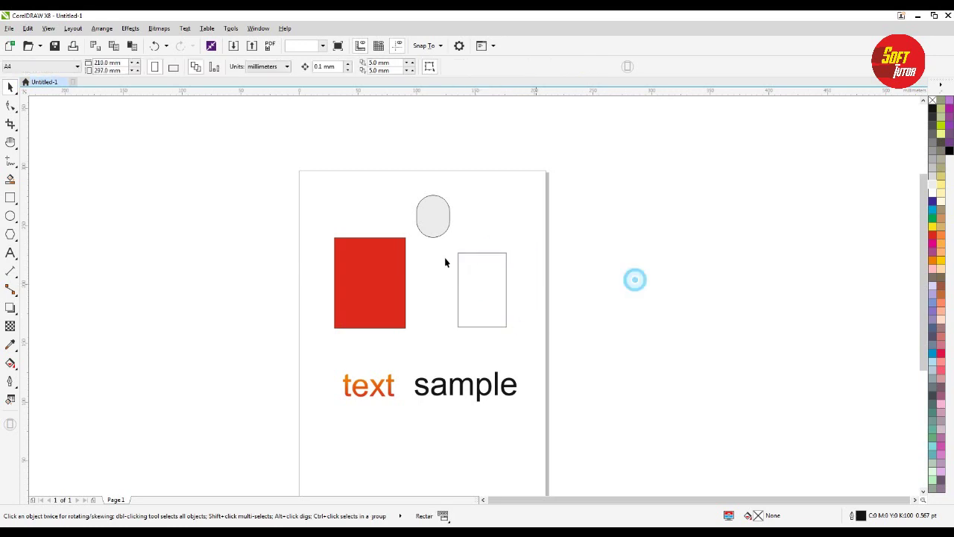
Give the red rectangle a 12 pt green outline.
click(380, 256)
scroll(379, 256, up, 2)
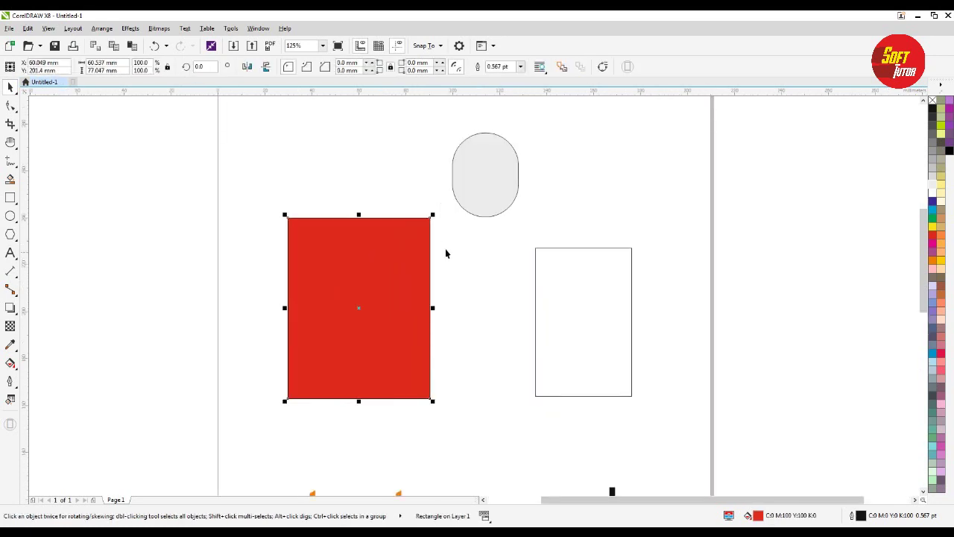
right_click(932, 226)
click(521, 67)
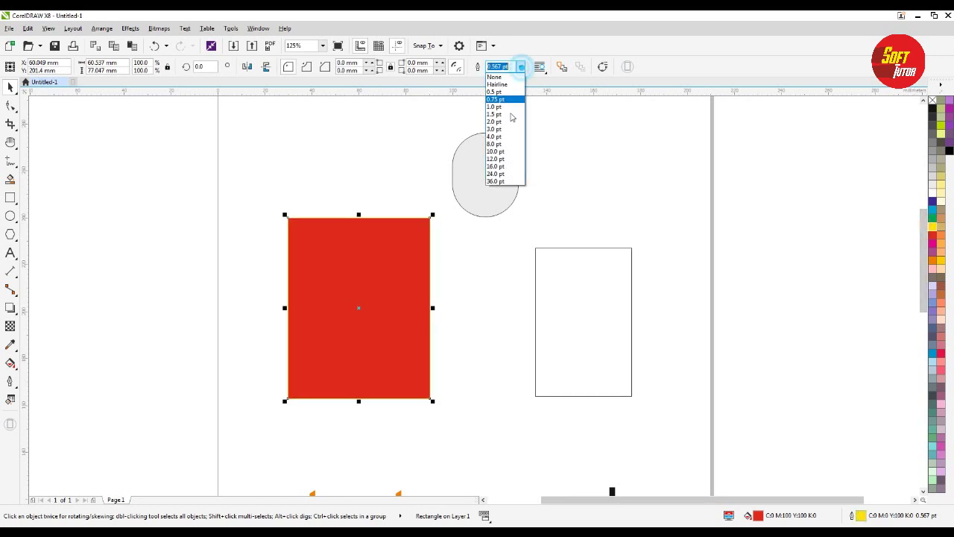
click(498, 158)
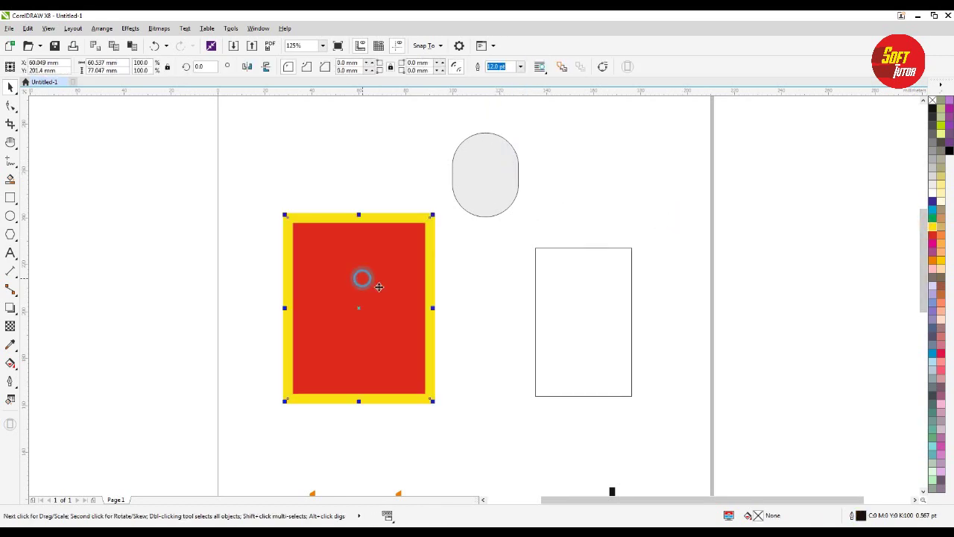
right_click(932, 216)
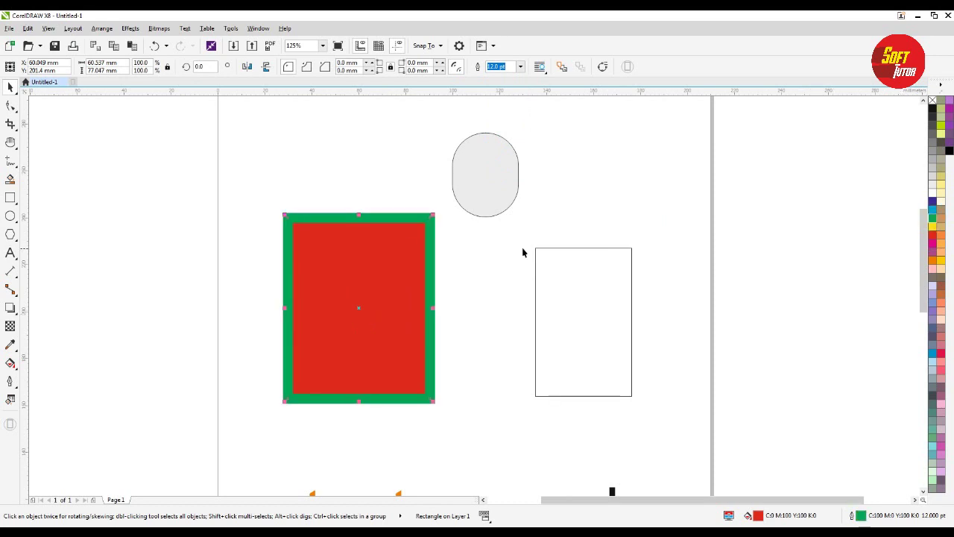
click(651, 229)
Move the red rectangle to about X 45 mm, Y 215 mm and the word "text" to about X 39 mm, Y 126 mm.
scroll(549, 230, down, 2)
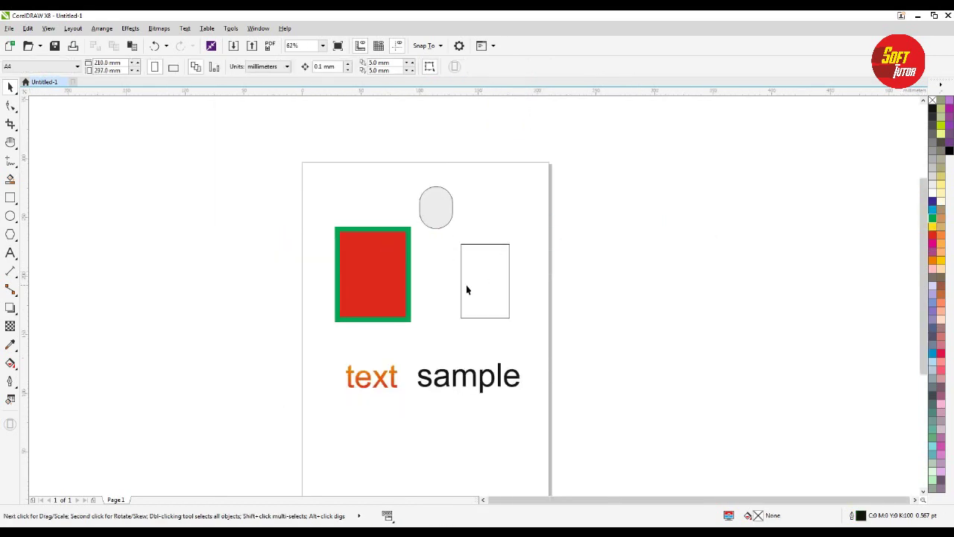
drag(350, 246, 332, 229)
drag(381, 383, 358, 369)
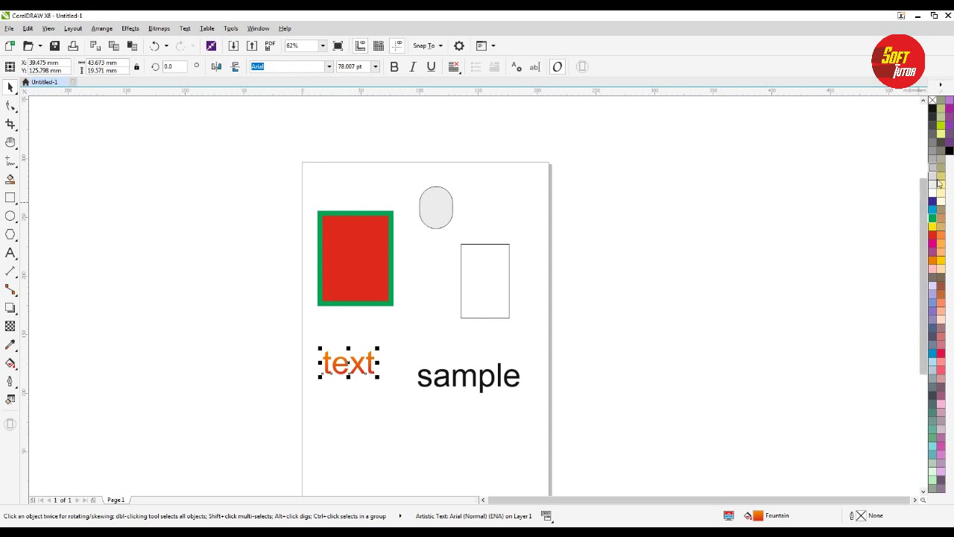
Give the gradient-filled word "text" a light blue outline (C100 M20 Y0 K0).
right_click(932, 109)
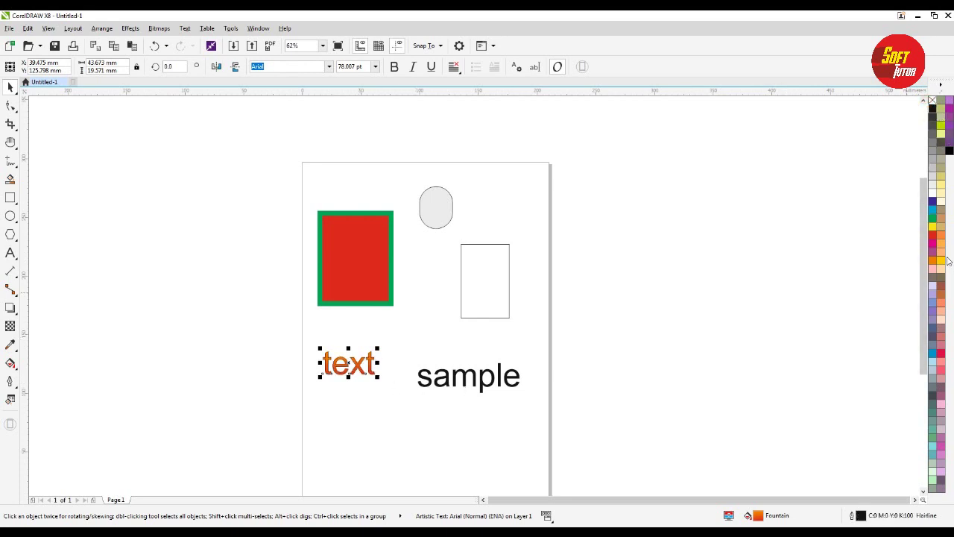
right_click(932, 201)
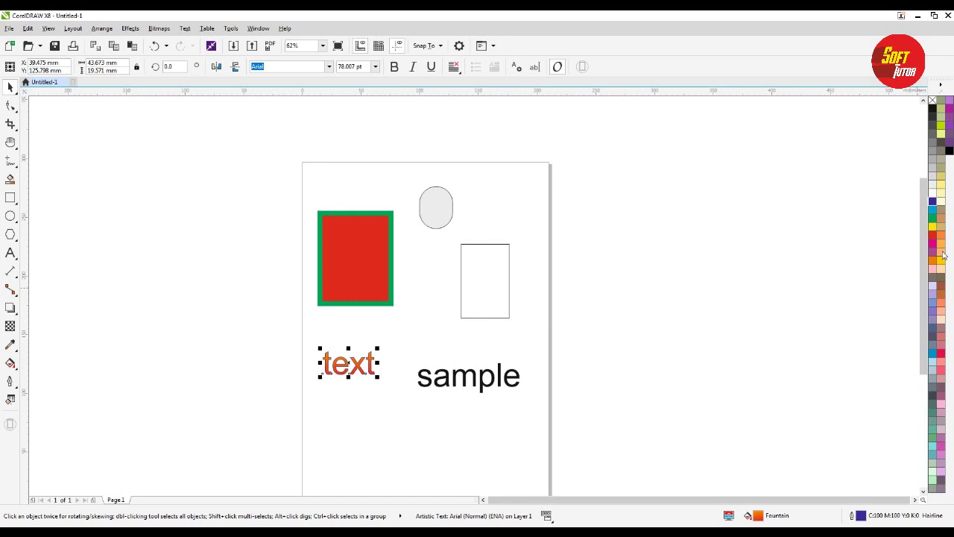
right_click(932, 353)
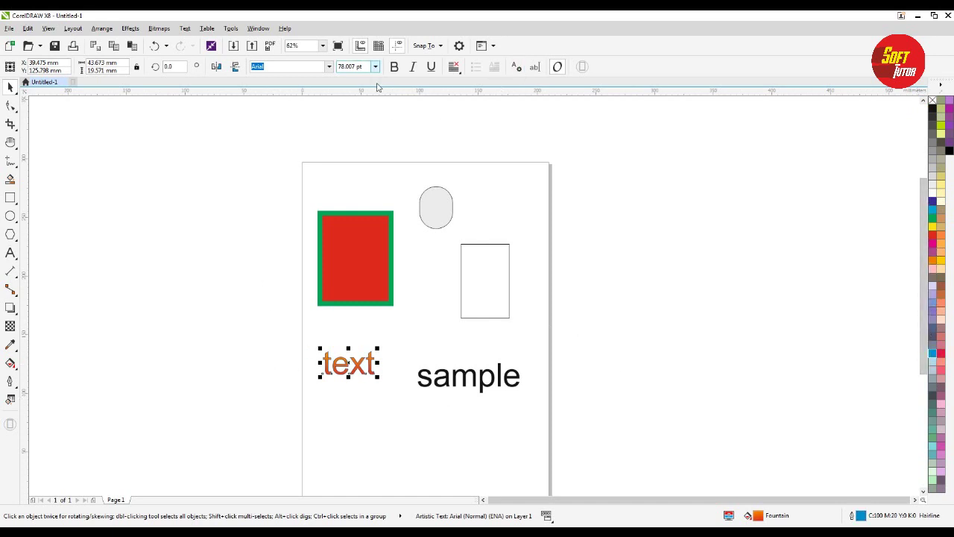
Set the outline width of the word "text" to 3 pt with Outline Pen.
key(F12)
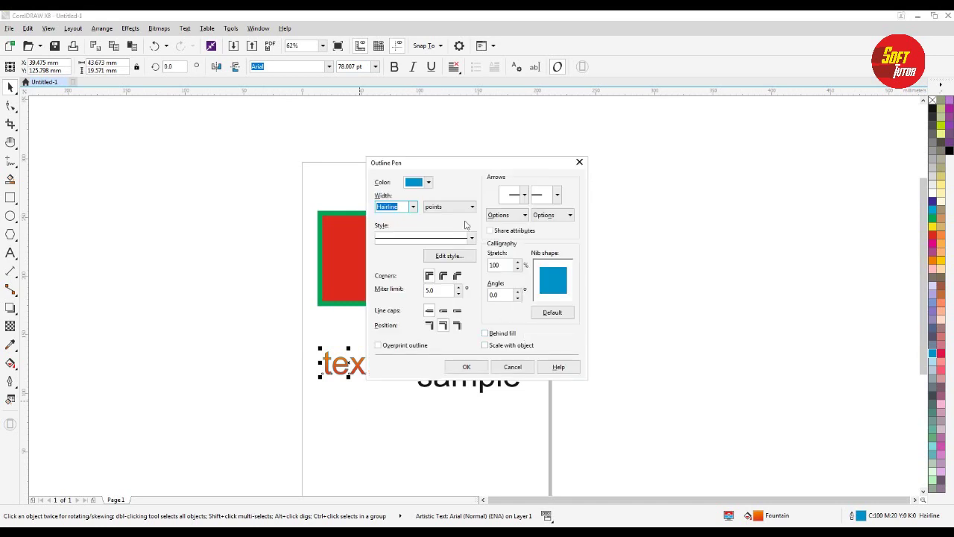
text(5)
key(Return)
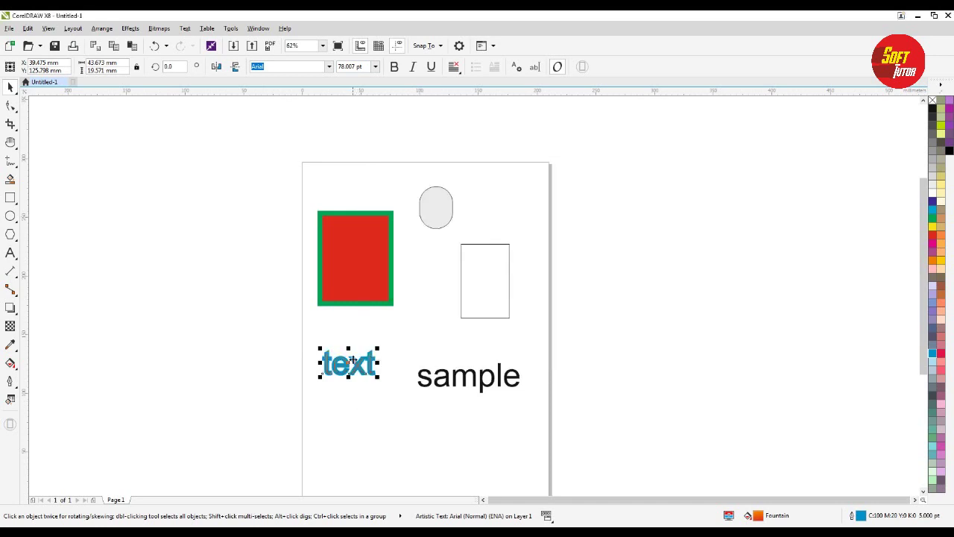
key(F12)
text(1)
key(Return)
click(670, 336)
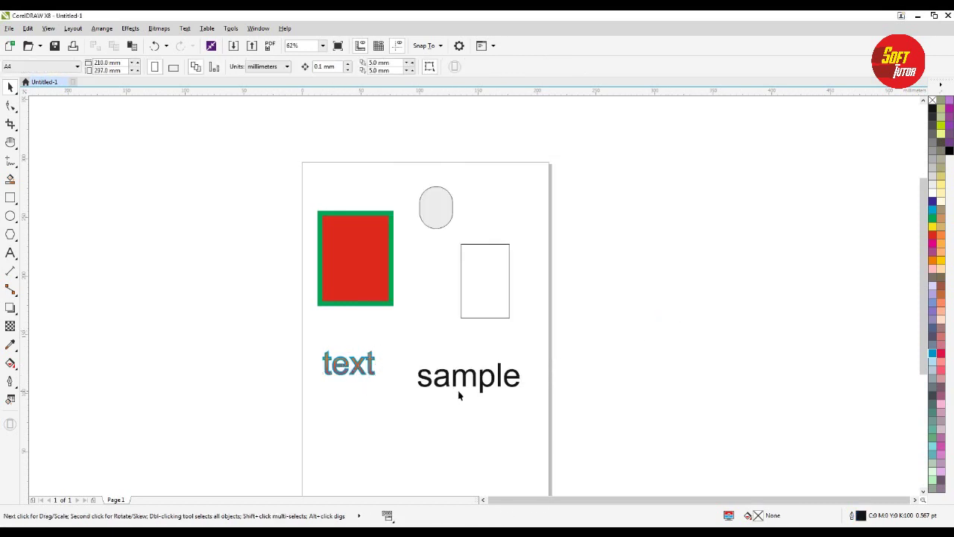
Move the word "sample" slightly to about X 140 mm, Y 120 mm, closer in line with the word "text".
click(458, 371)
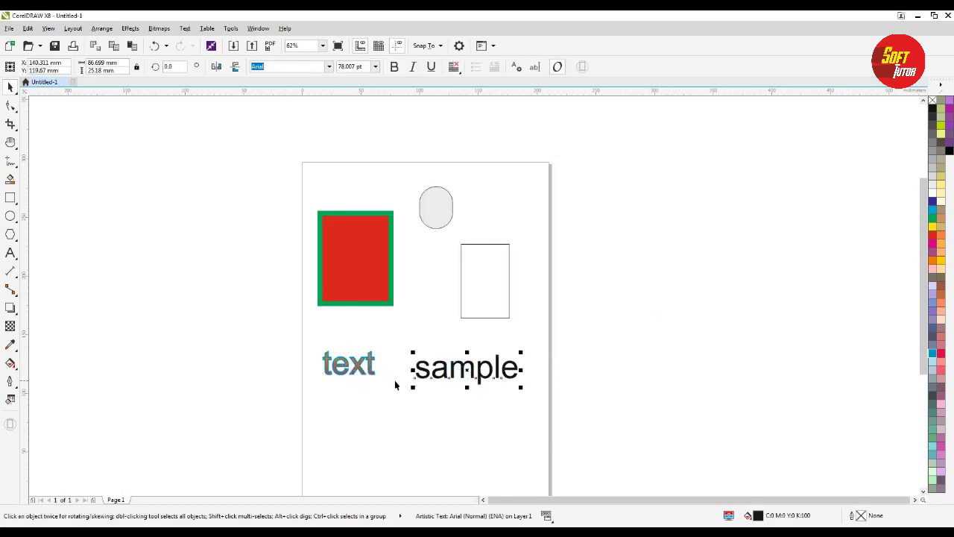
click(667, 339)
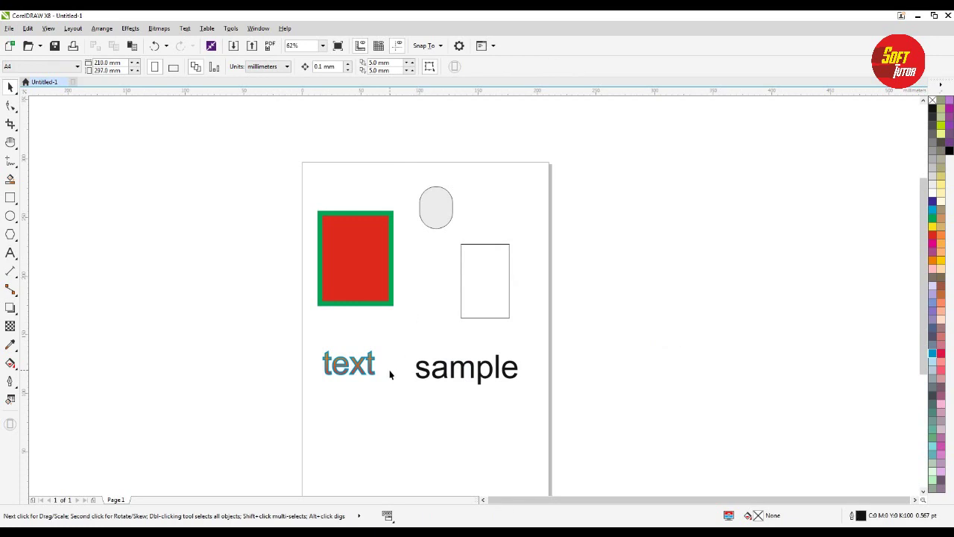
click(361, 370)
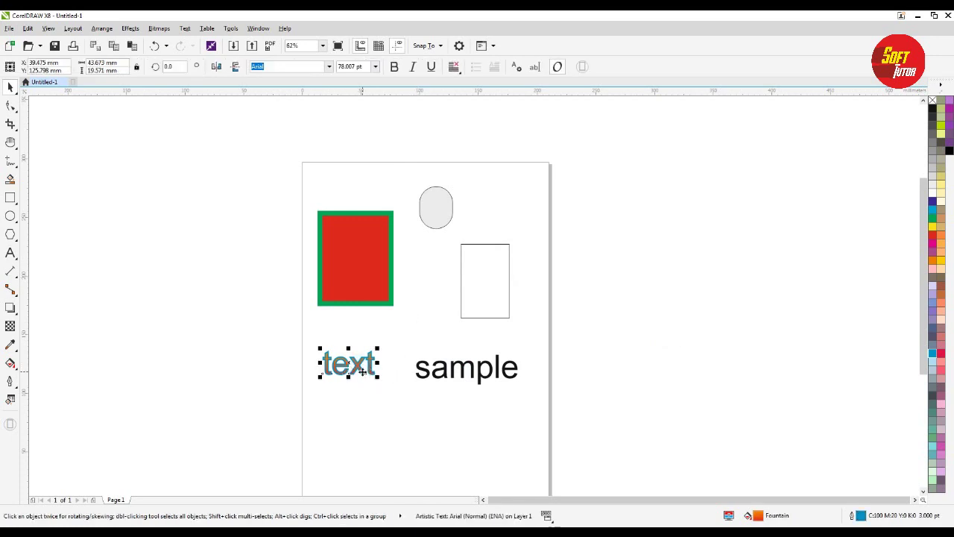
click(356, 237)
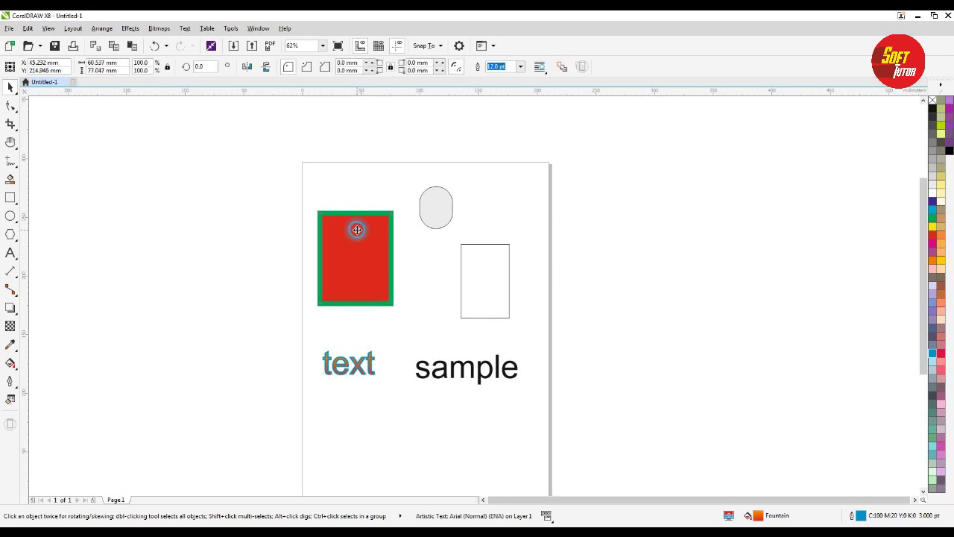
Try a red fill and green outline on the unfilled rectangle, and restore it to no fill with a black outline.
click(501, 279)
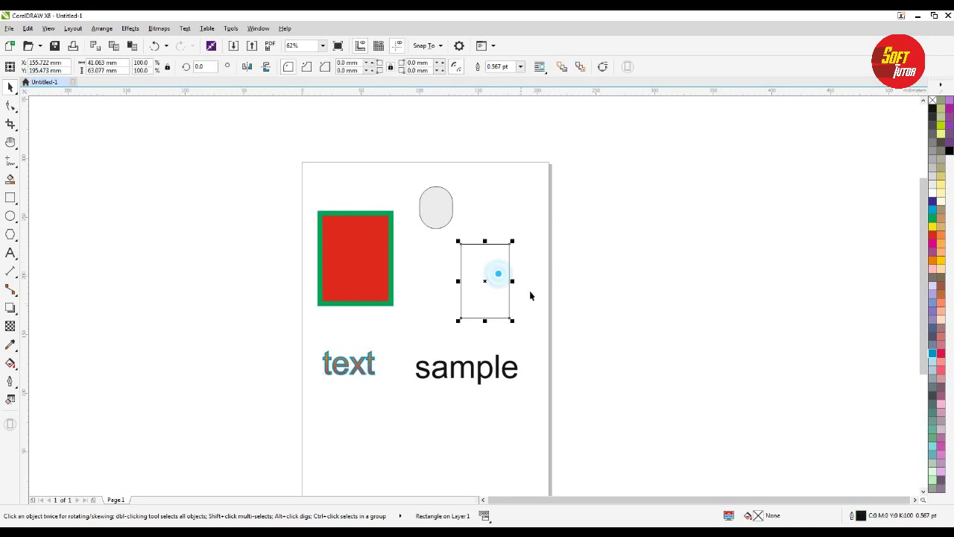
drag(475, 259, 471, 254)
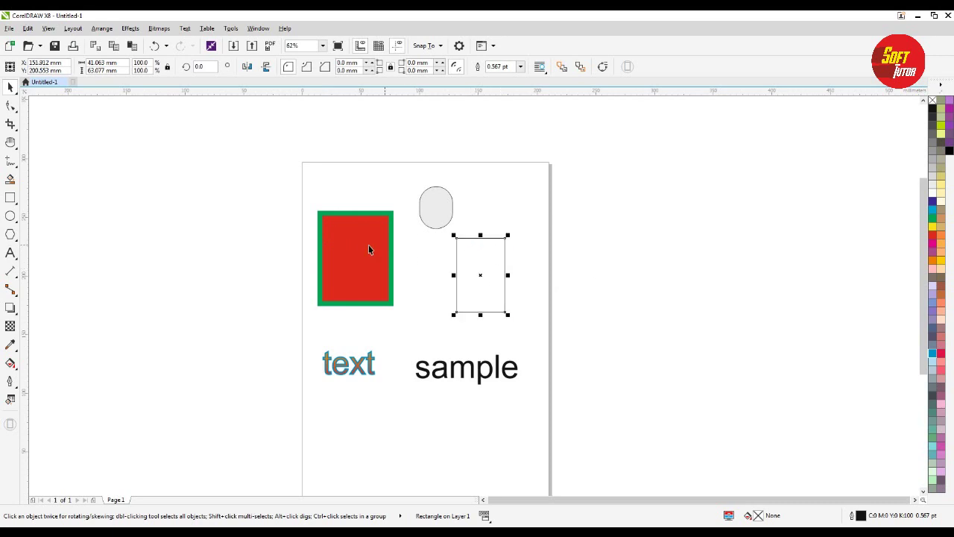
click(932, 238)
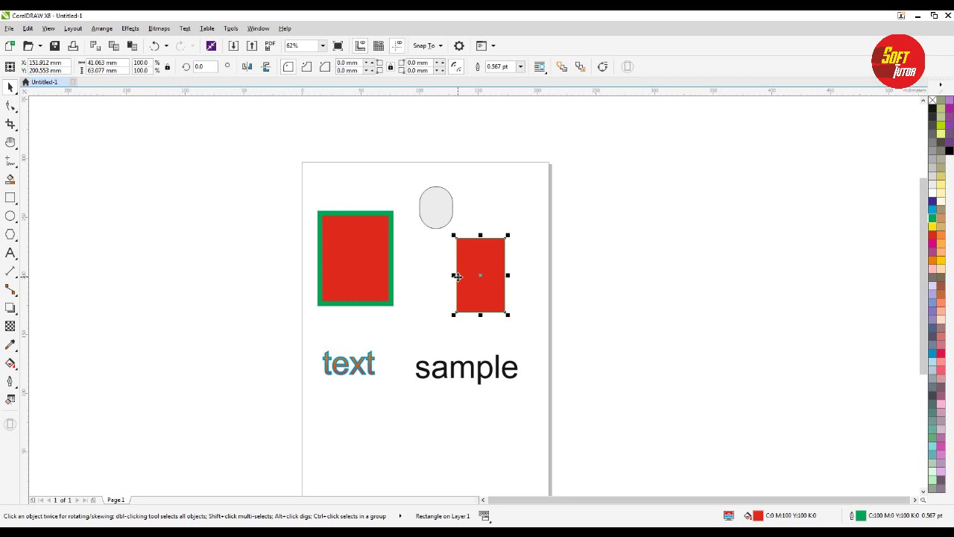
click(932, 100)
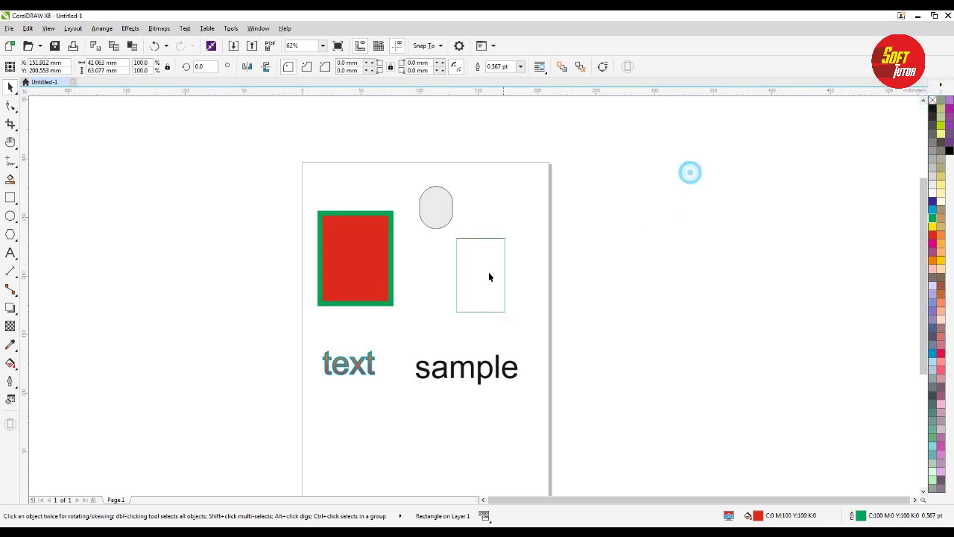
right_click(931, 108)
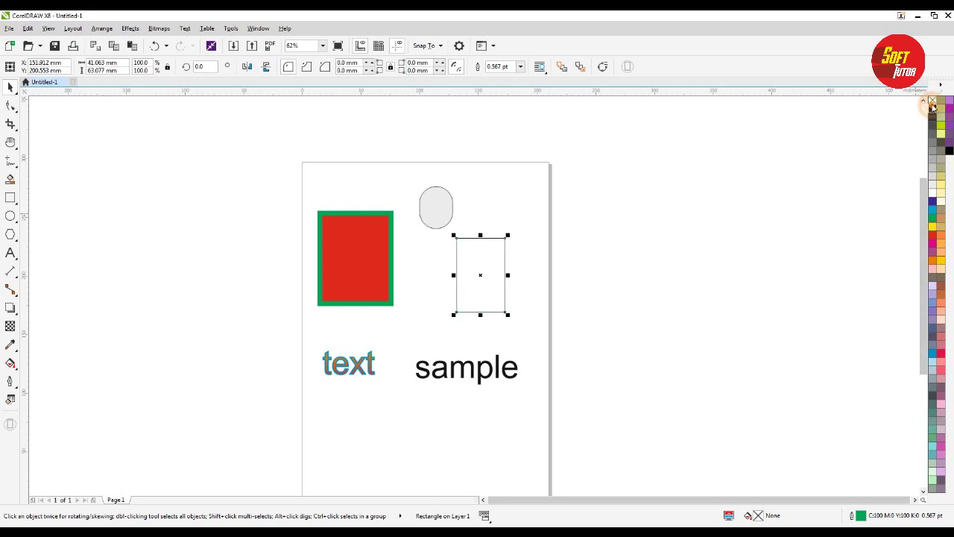
Delete the unfilled rectangle and draw a new one about 49 mm by 64 mm in its place.
click(776, 192)
mouse_move(471, 253)
mouse_down()
mouse_move(486, 244)
mouse_move(500, 251)
mouse_move(521, 323)
mouse_up()
key(Delete)
click(10, 197)
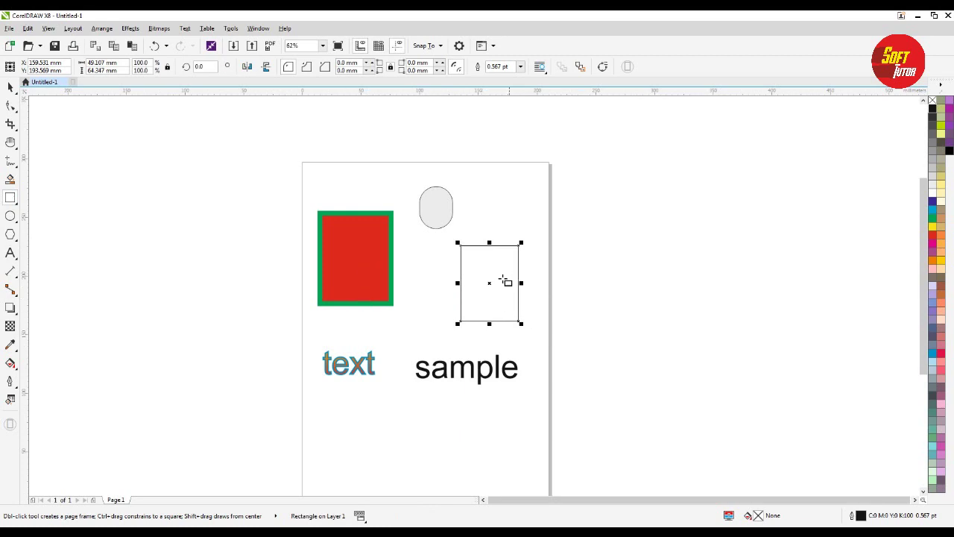
Try copying only the Fill from the red rectangle onto the unfilled rectangle with Copy Properties From, and undo it.
click(27, 28)
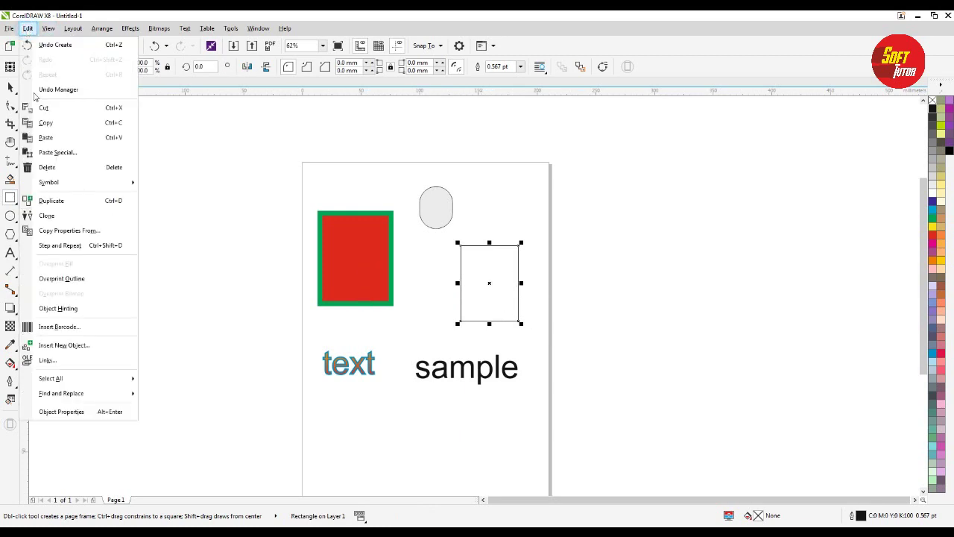
click(74, 230)
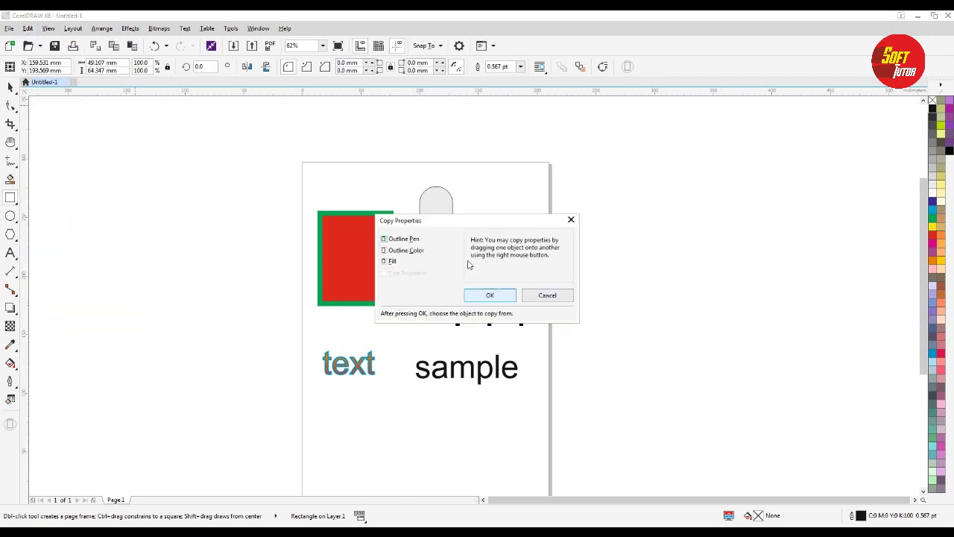
drag(429, 224, 605, 205)
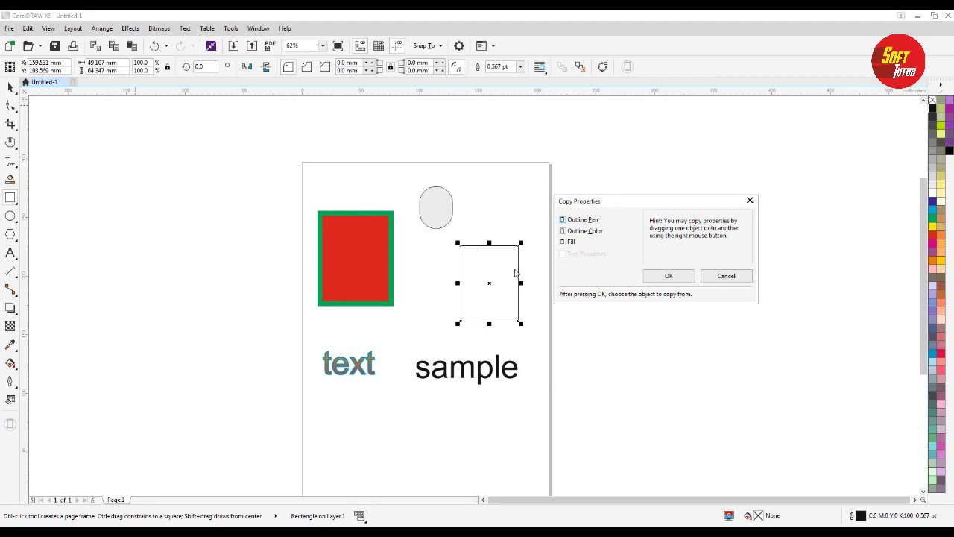
click(564, 220)
click(563, 231)
click(671, 277)
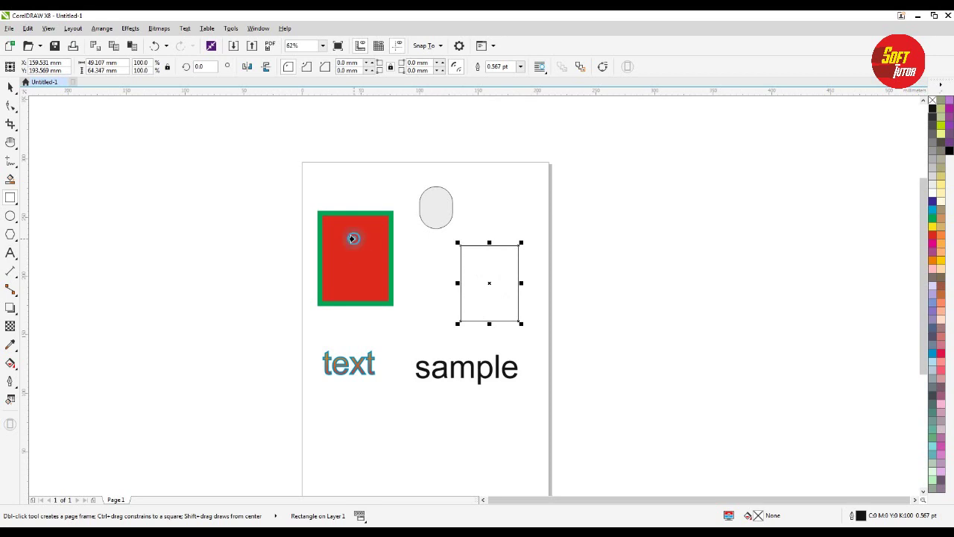
drag(358, 237, 505, 313)
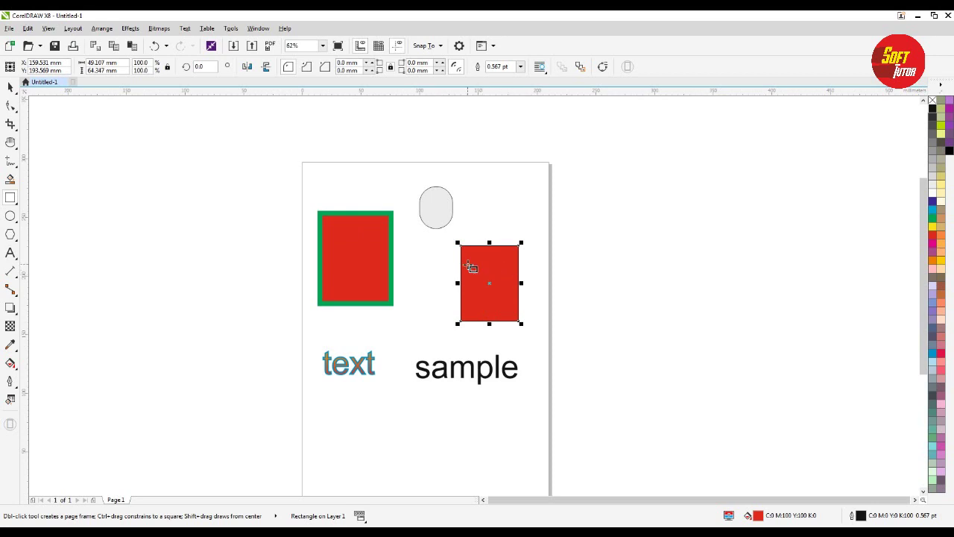
key(ctrl+z)
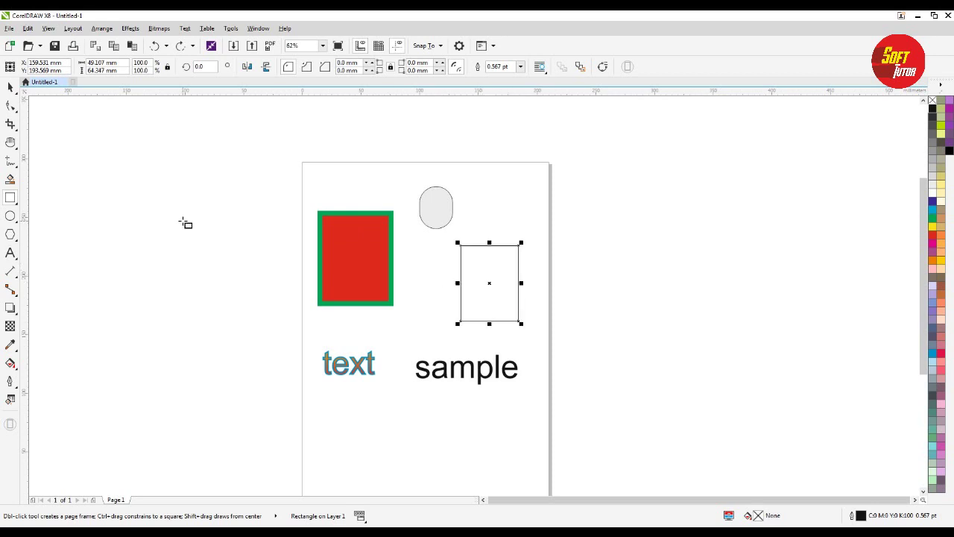
Copy the Outline Color and Fill, without the Outline Pen, from the red rectangle onto the unfilled rectangle with Copy Properties From.
click(28, 28)
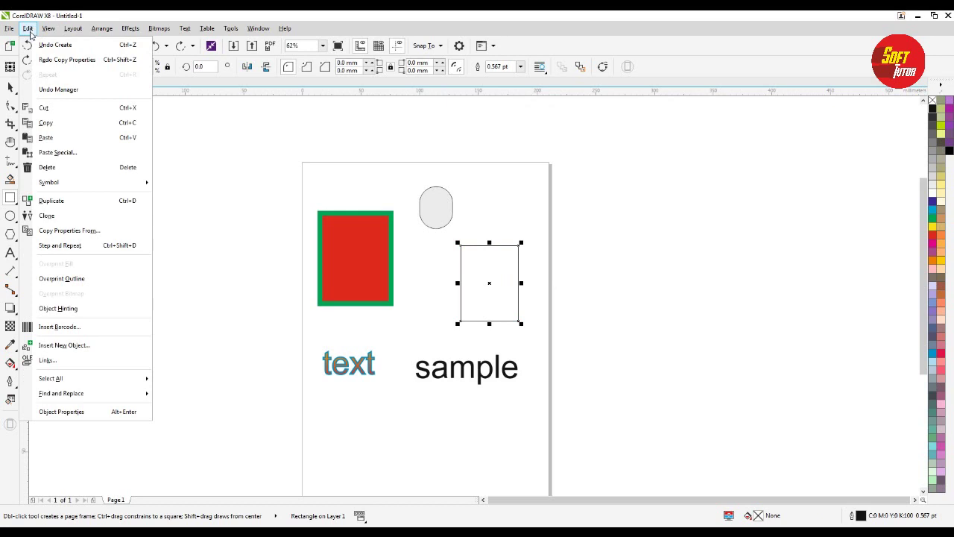
click(82, 230)
drag(456, 217, 640, 167)
click(567, 184)
click(568, 183)
click(568, 195)
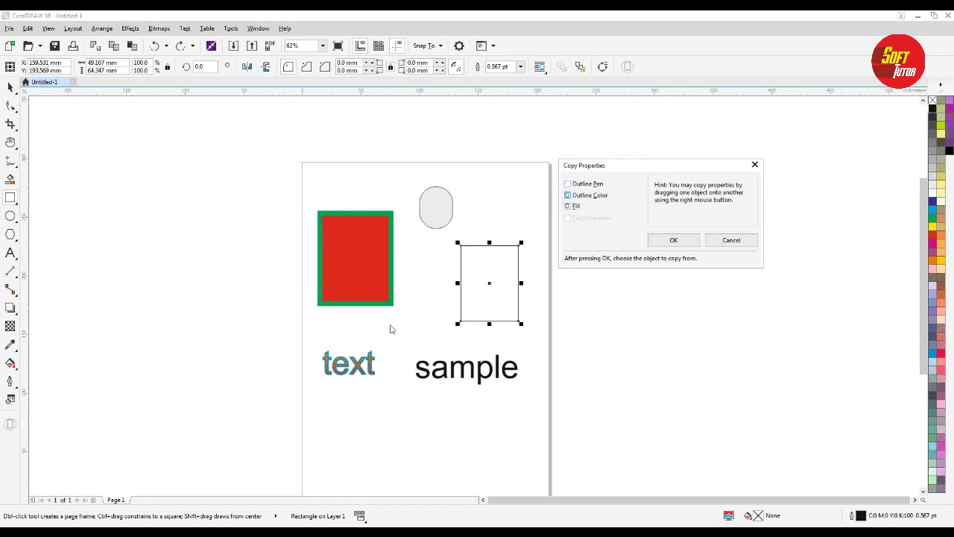
drag(639, 167, 636, 181)
click(667, 255)
click(362, 247)
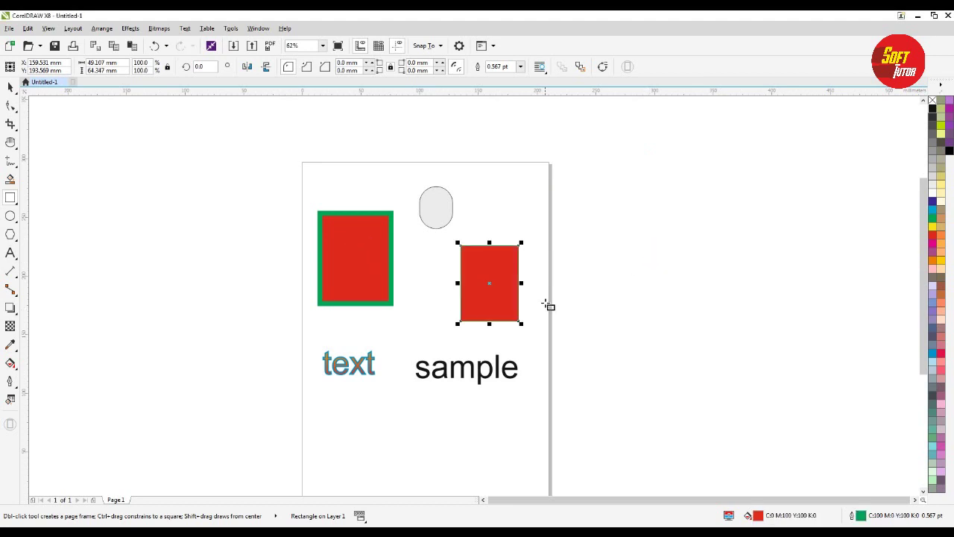
scroll(485, 263, up, 2)
scroll(457, 239, up, 3)
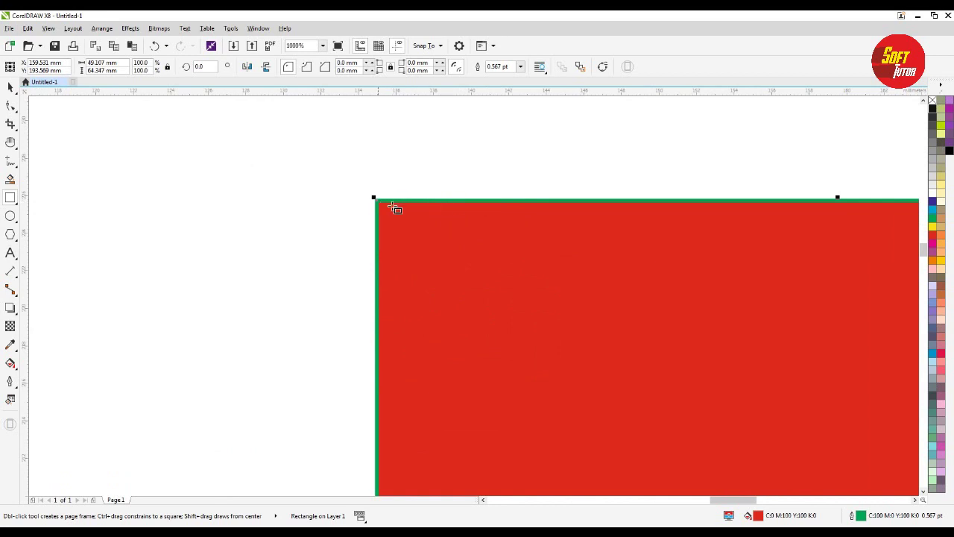
Set the outline width of the selected thin-outlined red rectangle to 4.0 pt.
scroll(395, 207, down, 3)
scroll(440, 227, up, 3)
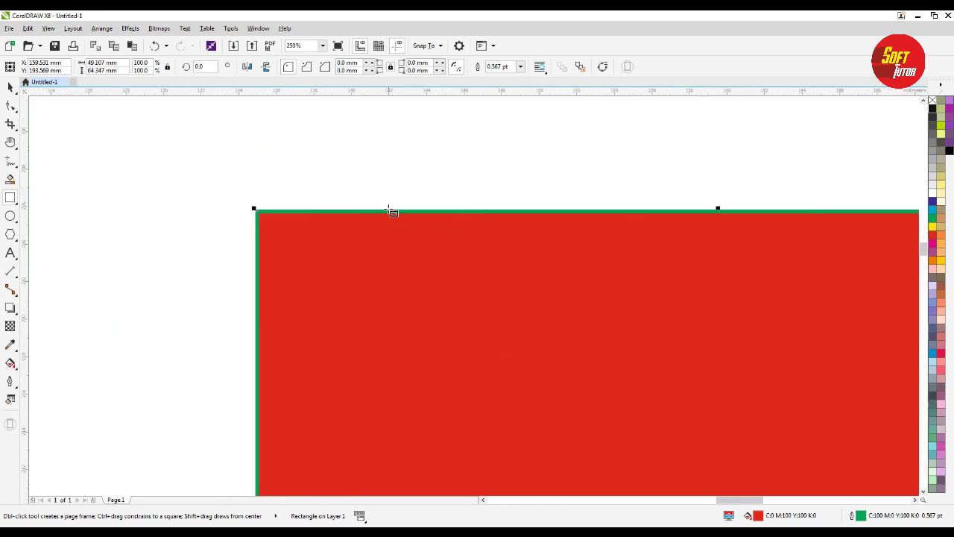
click(519, 66)
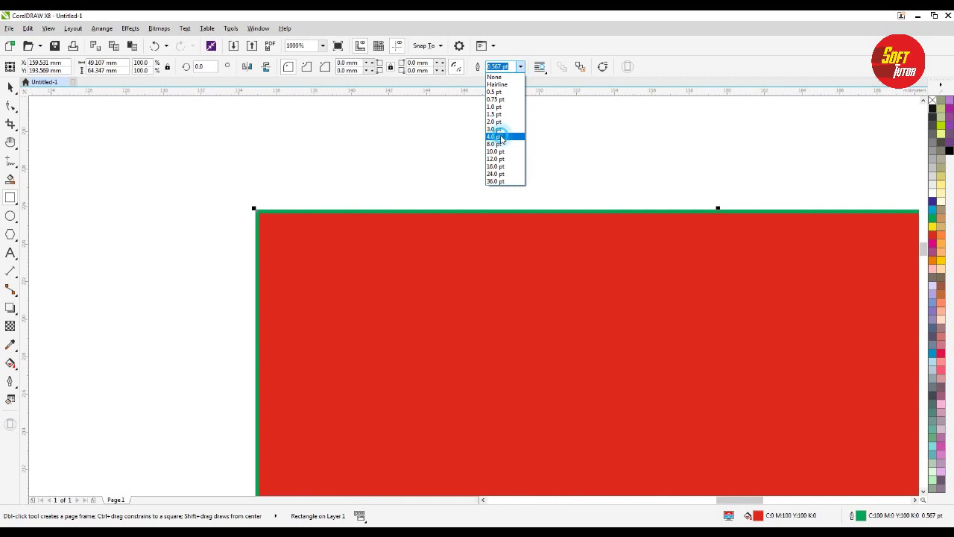
click(507, 134)
scroll(436, 247, down, 1)
scroll(436, 247, down, 3)
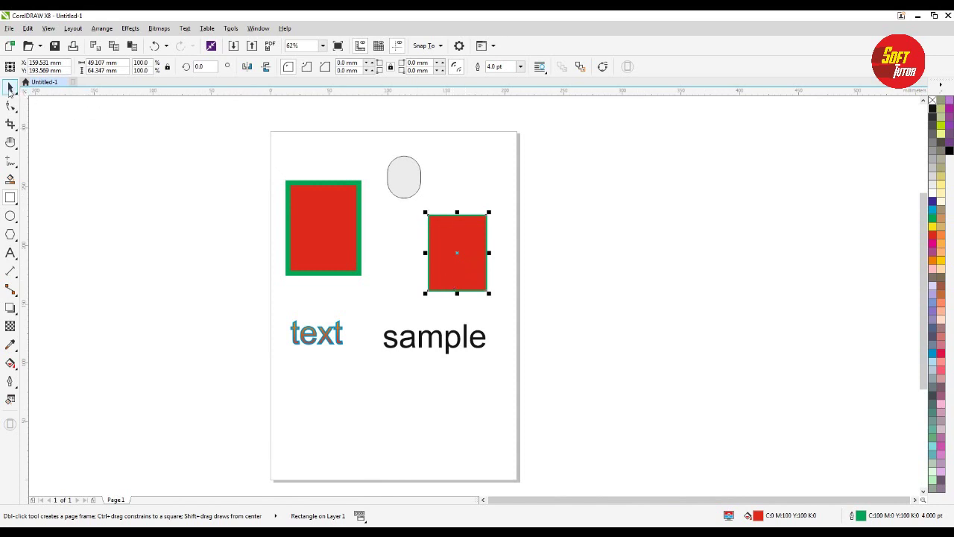
Enlarge the word "text" proportionally to about 73 mm by 32 mm.
click(28, 28)
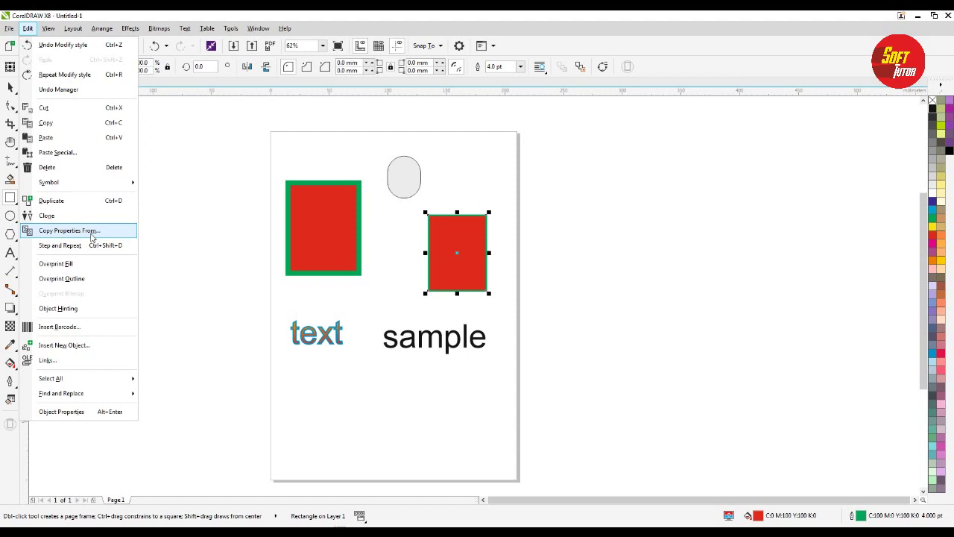
click(335, 344)
click(328, 340)
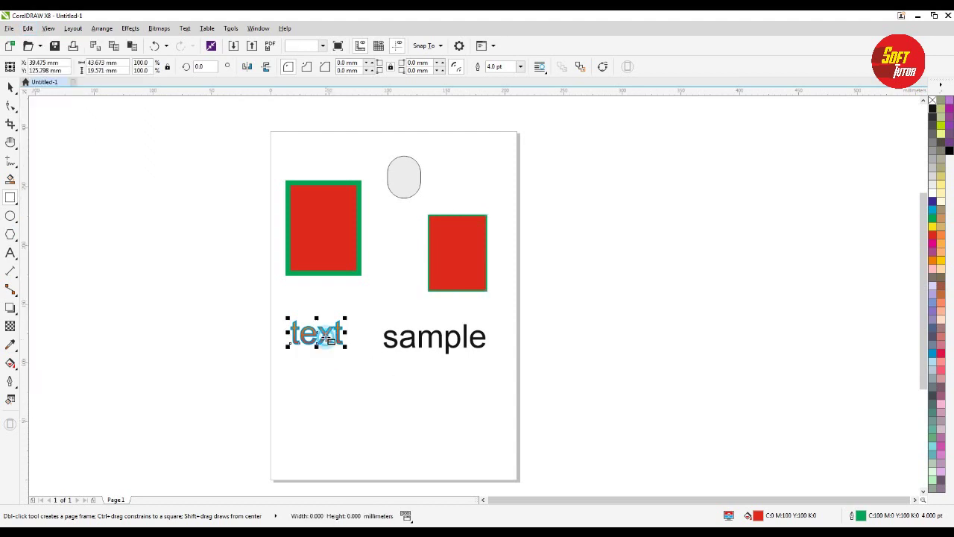
scroll(320, 343, up, 2)
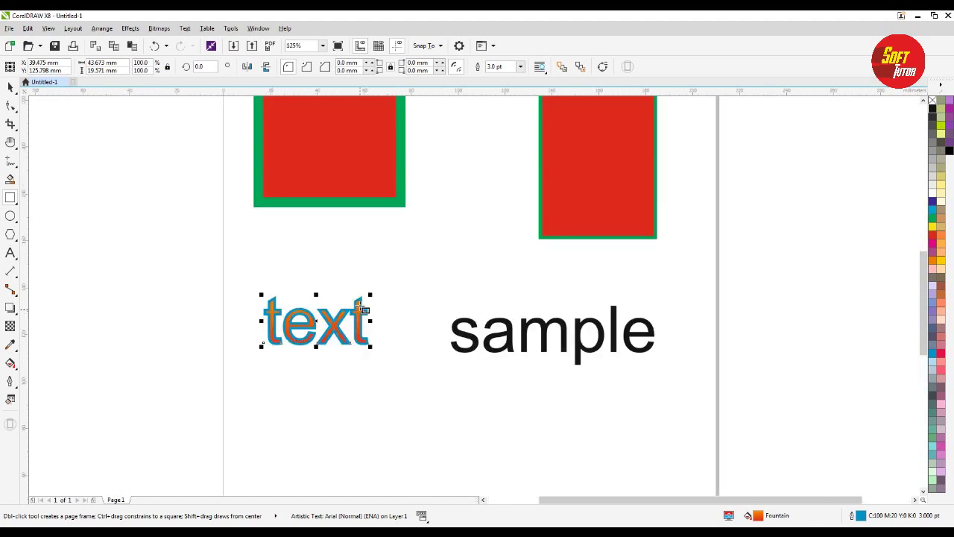
drag(372, 294, 501, 215)
key(ctrl+z)
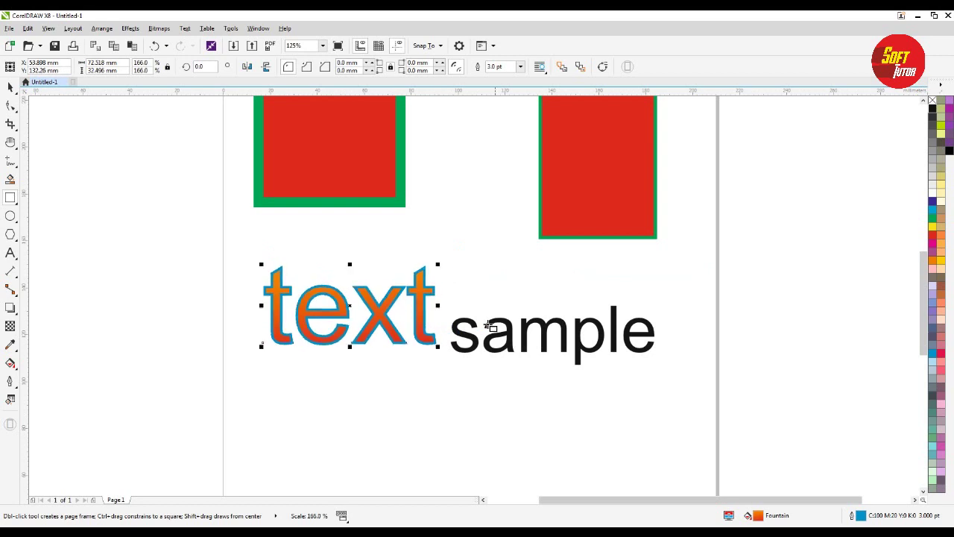
Move the black word "sample" to just below the word "text" and keep it selected.
click(11, 88)
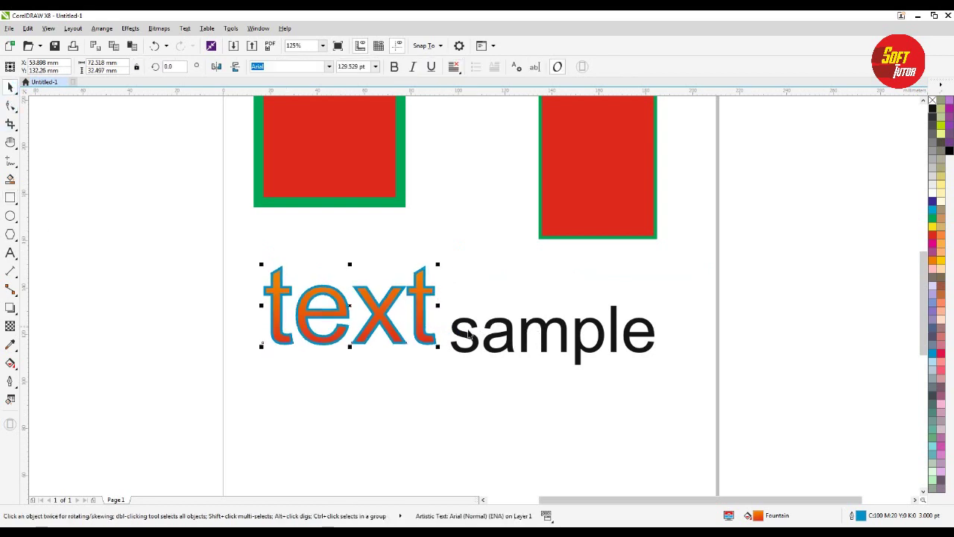
drag(504, 327, 360, 397)
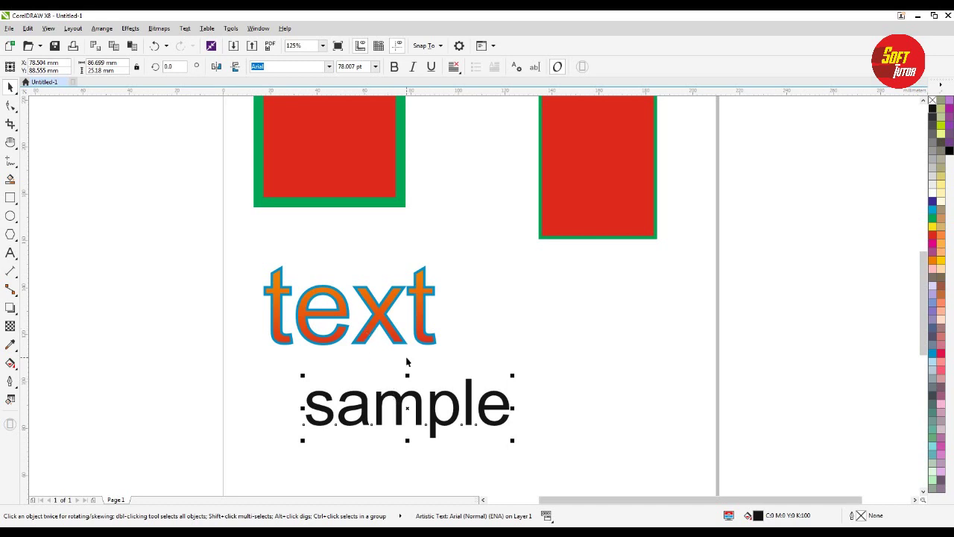
click(384, 309)
click(422, 408)
click(600, 365)
key(Tab)
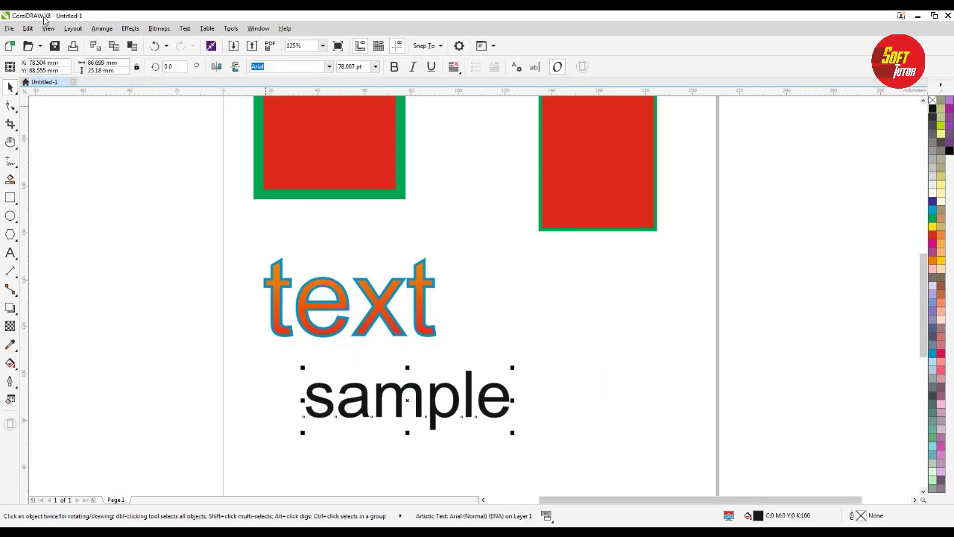
Copy the Outline Color and Fill from the thick-outlined red rectangle onto "sample" with Copy Properties From.
click(28, 28)
click(73, 232)
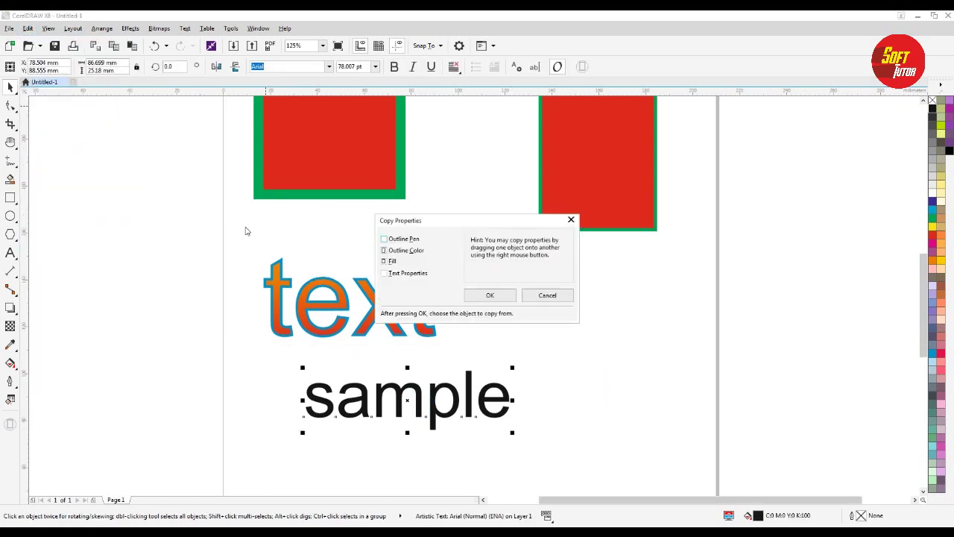
drag(447, 225, 645, 278)
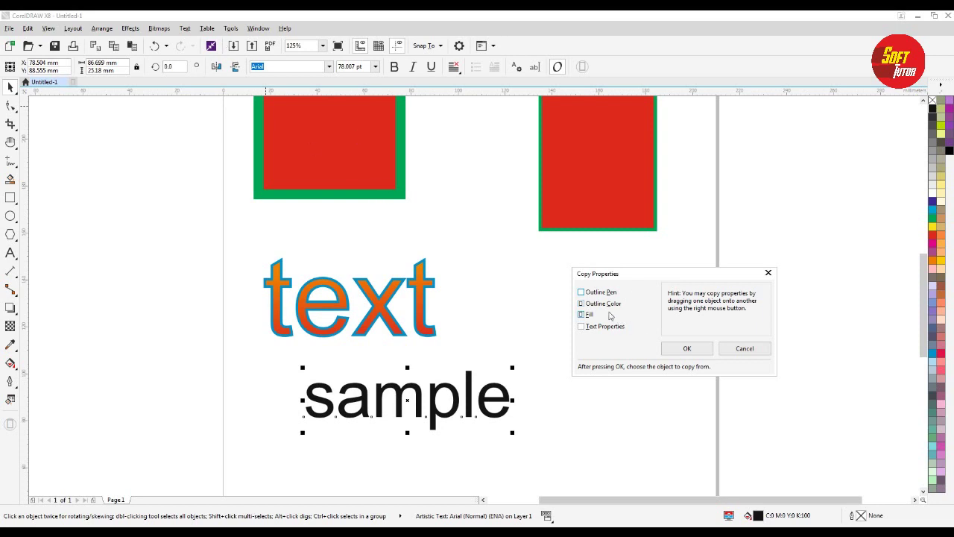
click(688, 349)
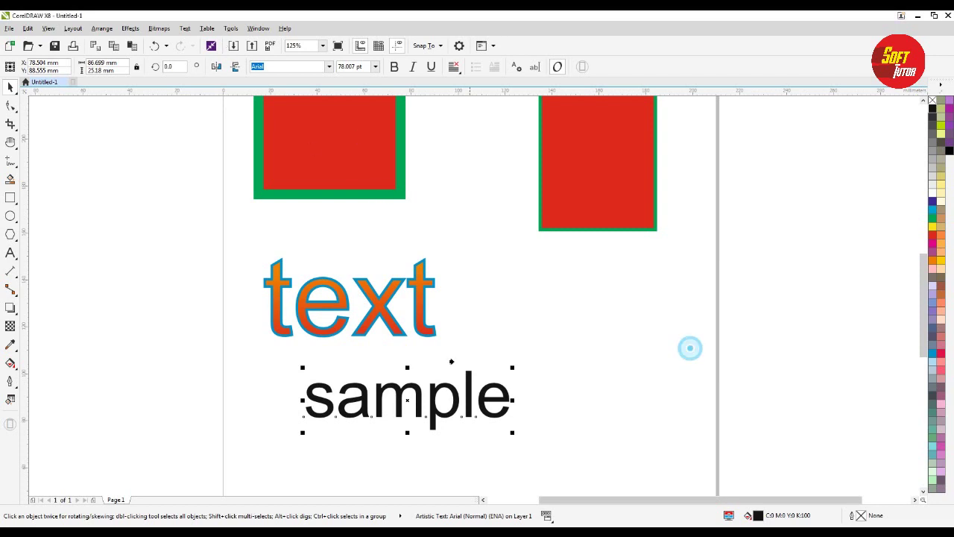
click(310, 151)
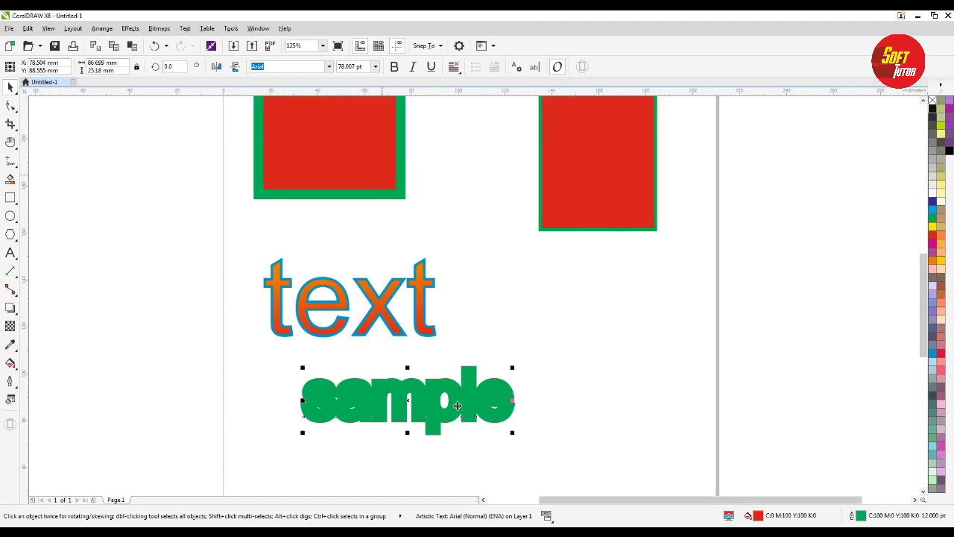
Try an outline width of 2.0 pt on "sample", and undo both it and the copied rectangle properties.
click(611, 305)
click(432, 389)
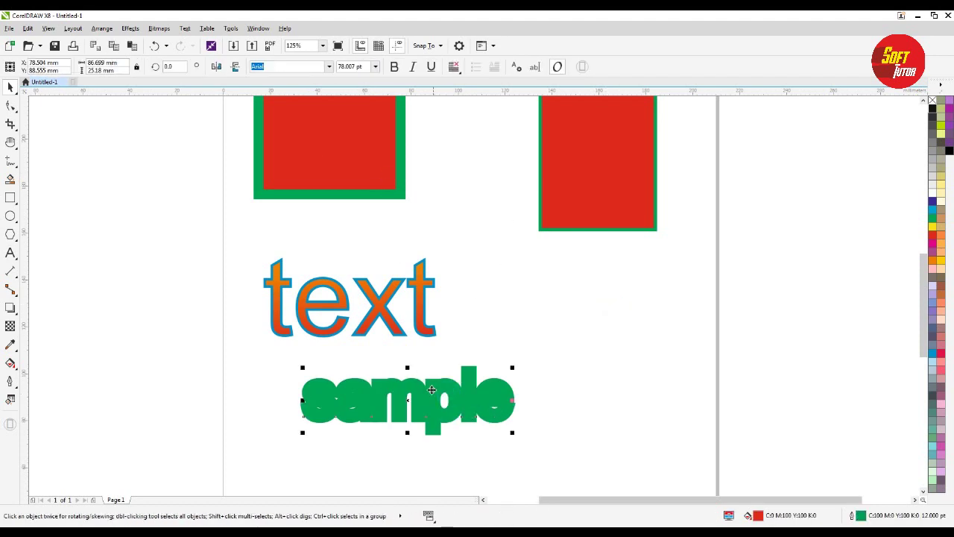
key(F12)
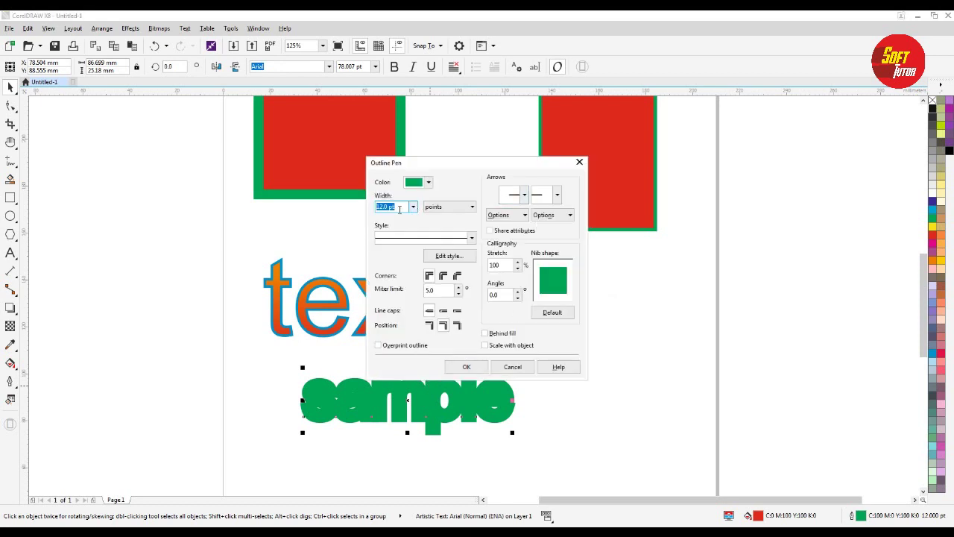
key(Escape)
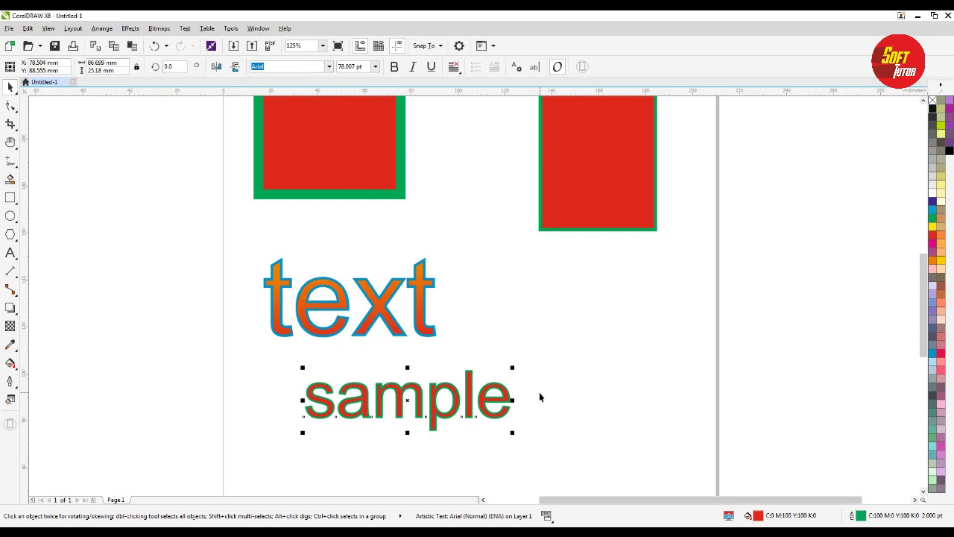
key(ctrl+z)
key(ctrl+z)
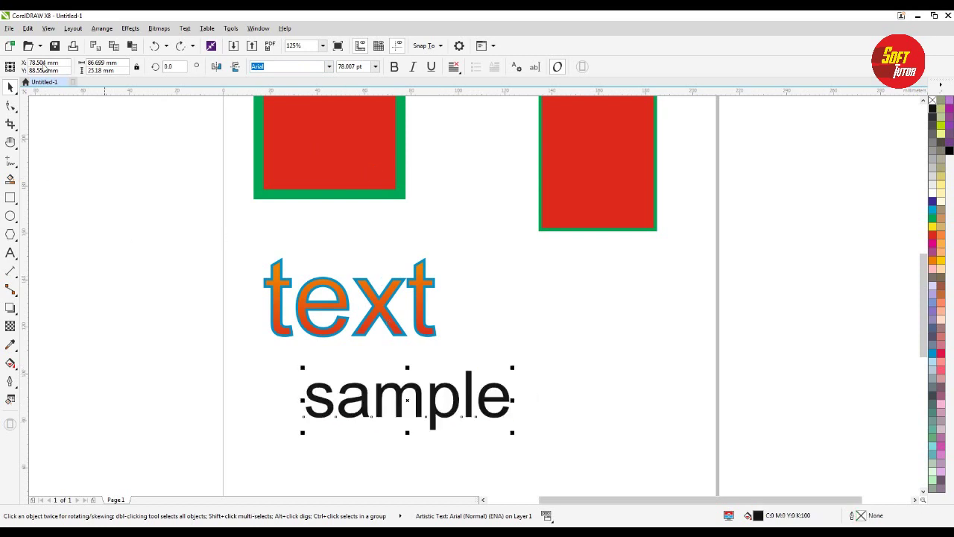
Copy the Outline Color and Fill from the word "text" onto "sample" with Copy Properties From.
click(28, 29)
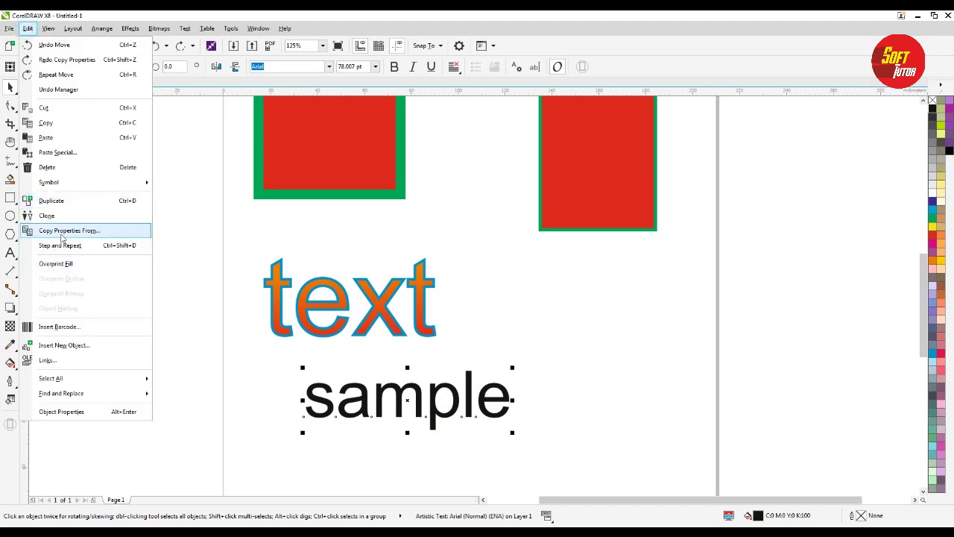
click(62, 233)
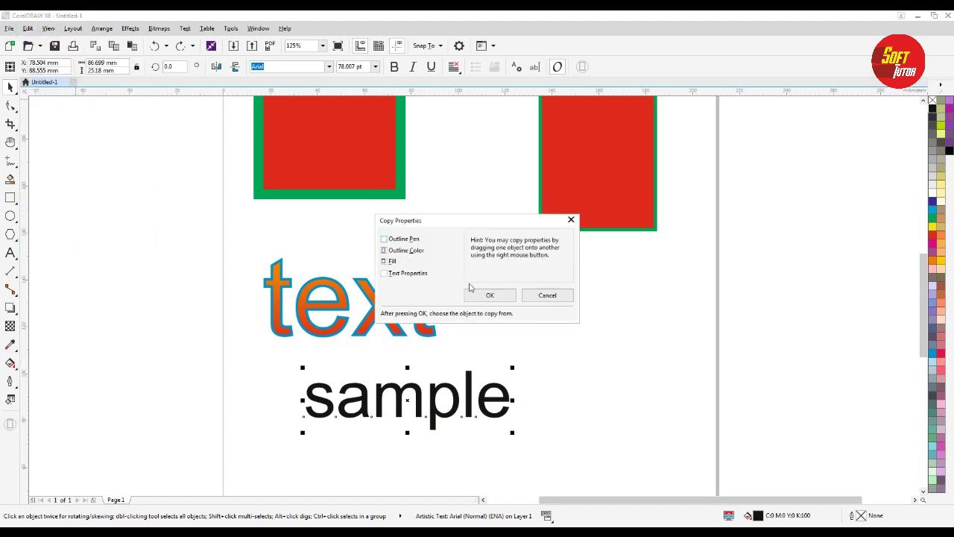
click(490, 296)
click(379, 307)
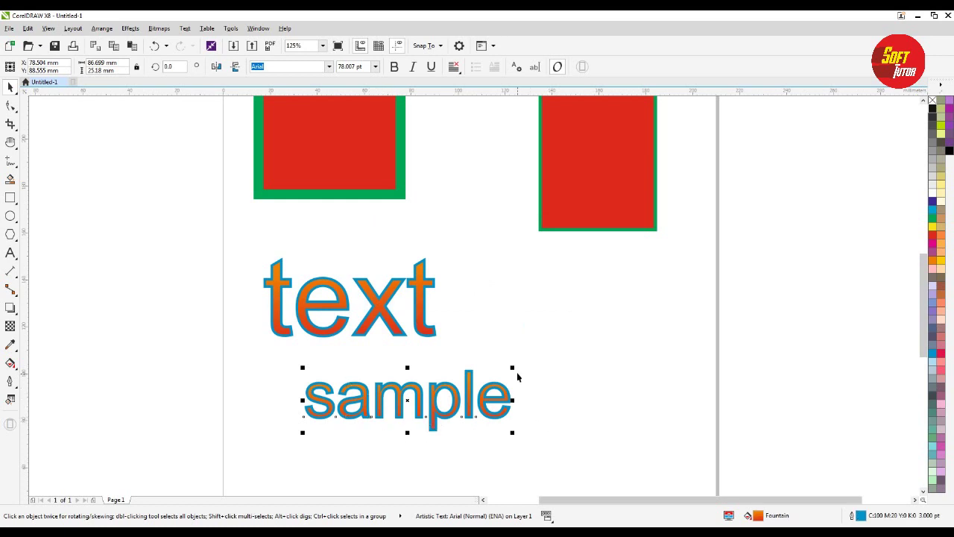
Enlarge the word "sample" to about 174 mm by 51 mm and position it below "text".
drag(514, 366, 720, 237)
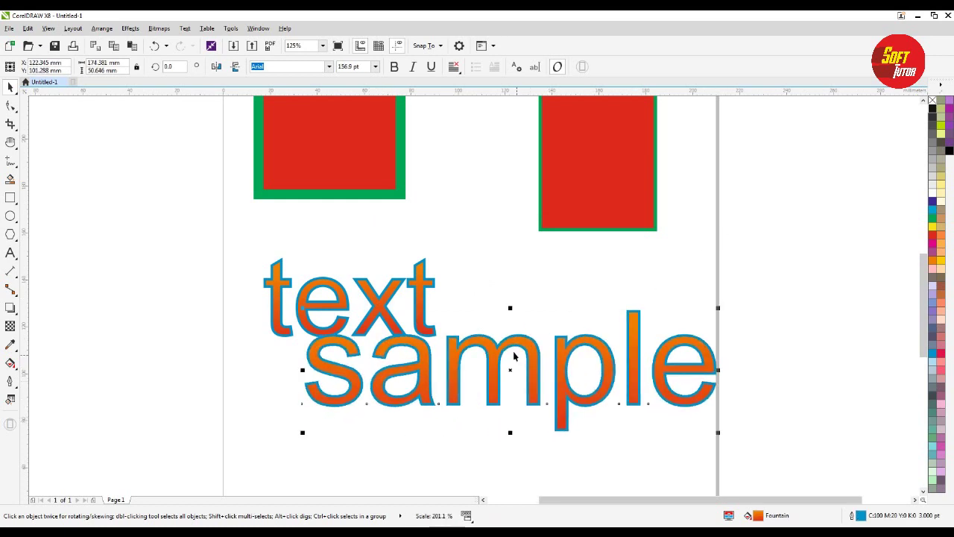
drag(513, 356, 437, 382)
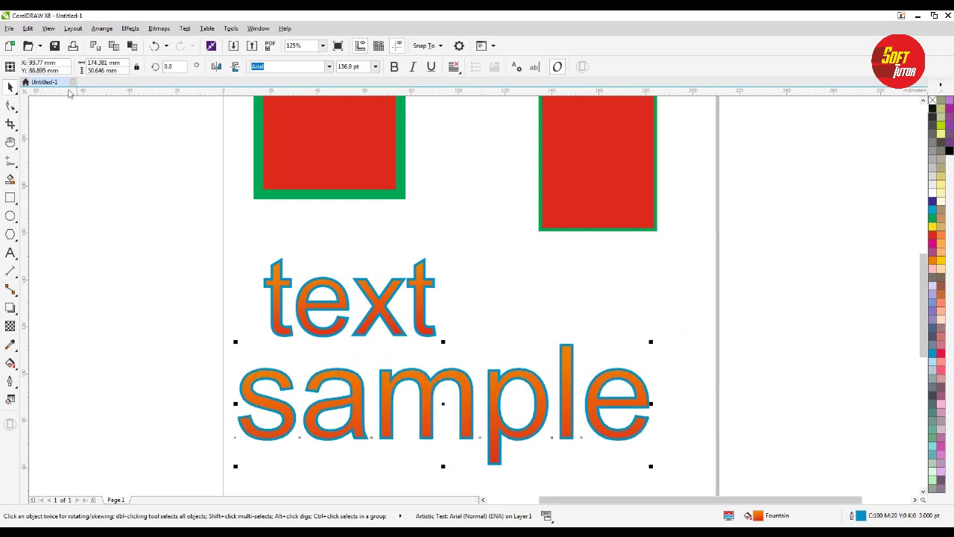
click(28, 29)
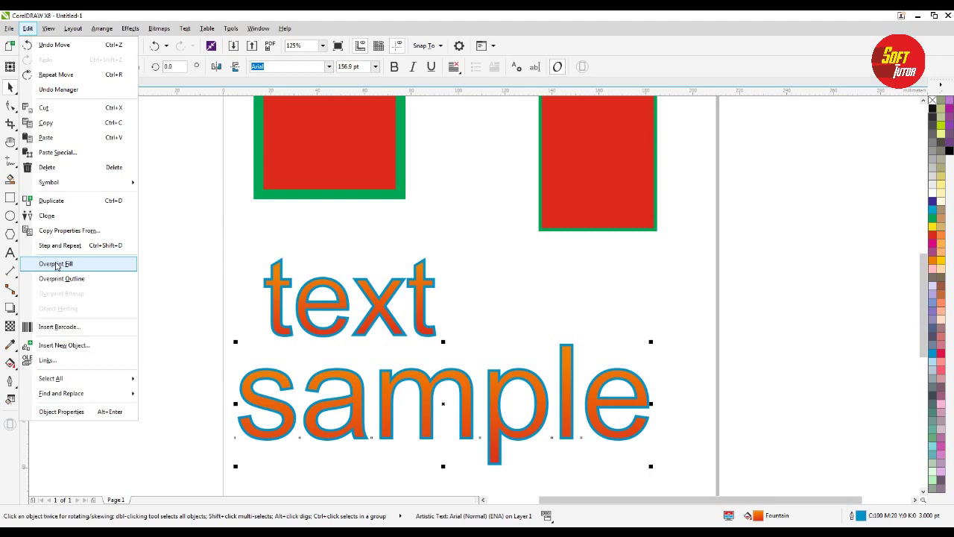
mouse_move(60, 381)
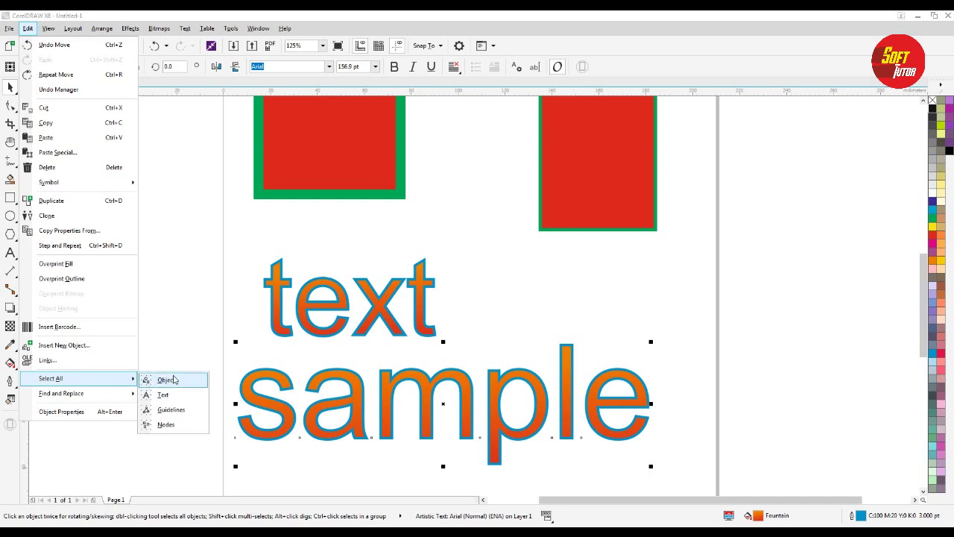
click(187, 334)
Delete the light grey rounded shape near the top of the page.
scroll(238, 351, down, 3)
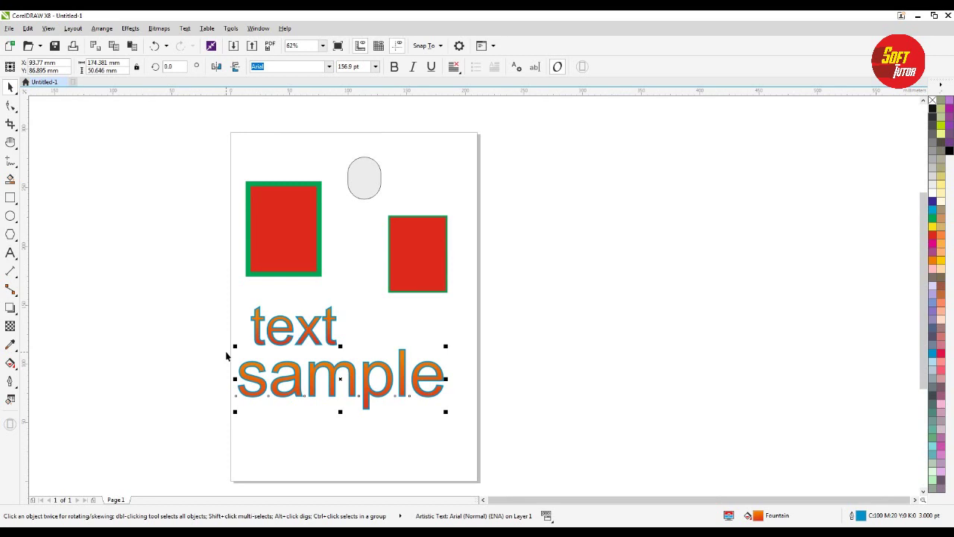
drag(181, 123, 569, 488)
click(586, 126)
click(366, 171)
key(Delete)
Select the two red rectangles and both words, and scale them down together to about 90 mm by 97 mm.
drag(513, 145, 334, 358)
drag(218, 422, 217, 421)
drag(447, 416, 400, 303)
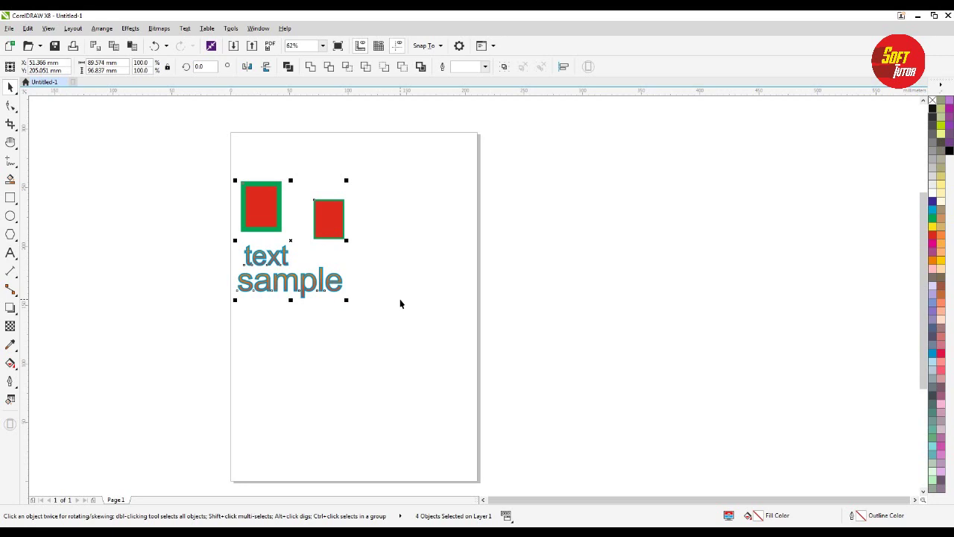
click(545, 279)
Move the smaller red rectangle closer to the larger one, and shift "sample" slightly down and to the right.
mouse_move(320, 224)
mouse_down()
mouse_move(294, 192)
mouse_move(314, 217)
mouse_up()
click(651, 291)
drag(286, 293, 319, 302)
Draw three ellipses of about 93 by 83 mm, 118 by 52 mm and 46 by 33 mm in the page's empty areas.
click(11, 215)
drag(257, 312, 366, 409)
drag(340, 254, 484, 322)
drag(382, 192, 442, 236)
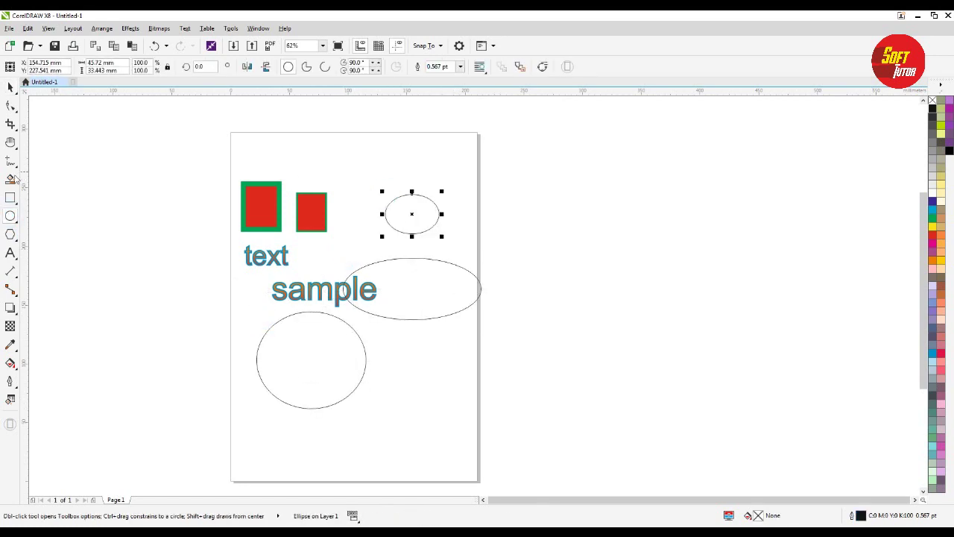
Fill the wide ellipse orange, the small one magenta and the large one tan, and move the orange ellipse slightly up and left.
click(10, 86)
click(445, 279)
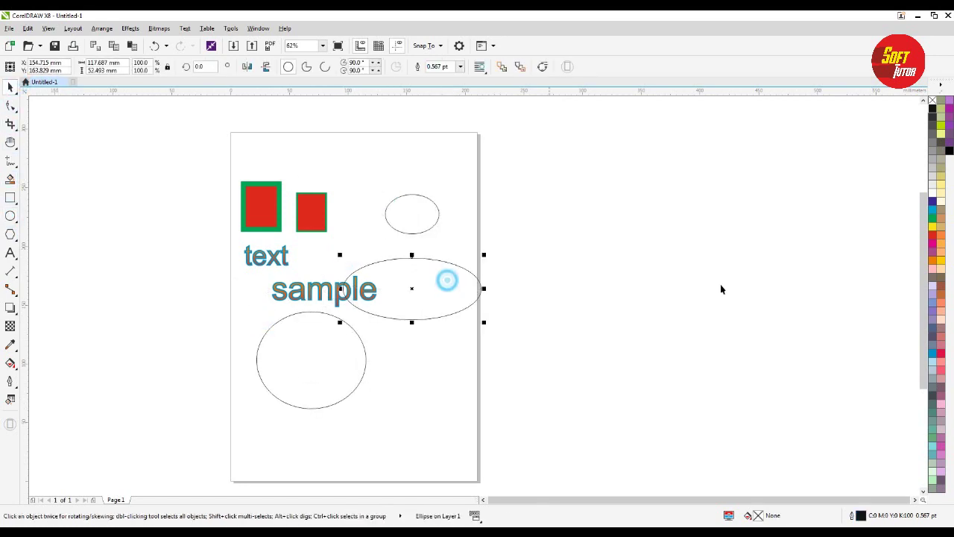
click(932, 260)
click(412, 211)
click(932, 243)
click(288, 368)
click(941, 218)
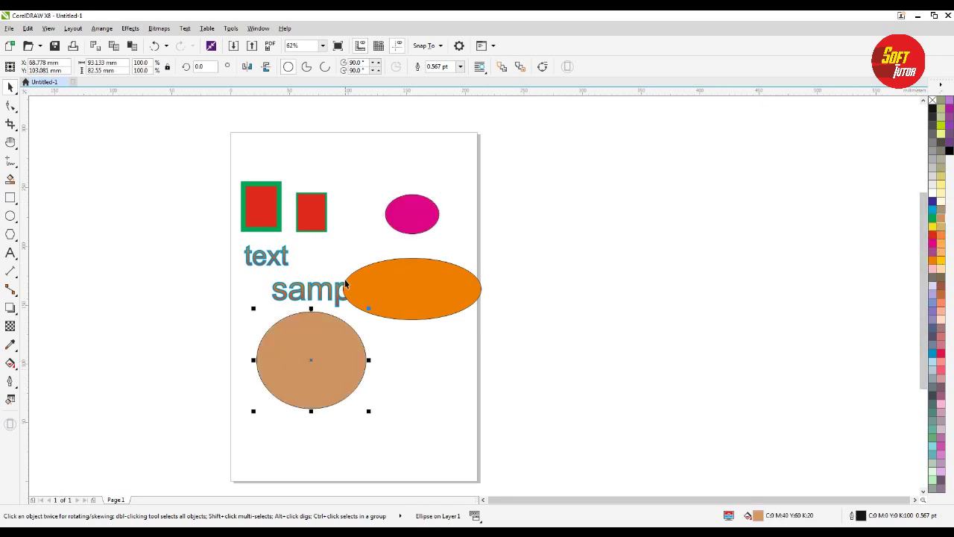
drag(460, 309, 450, 299)
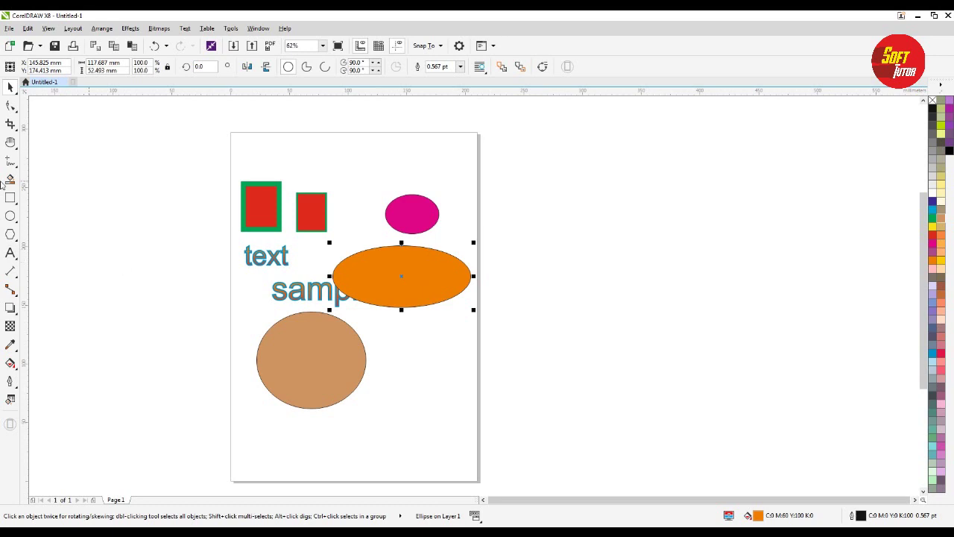
Draw a rectangle about 64 mm by 105 mm overlapping the lower edge of the orange ellipse, and fill it cyan.
click(10, 215)
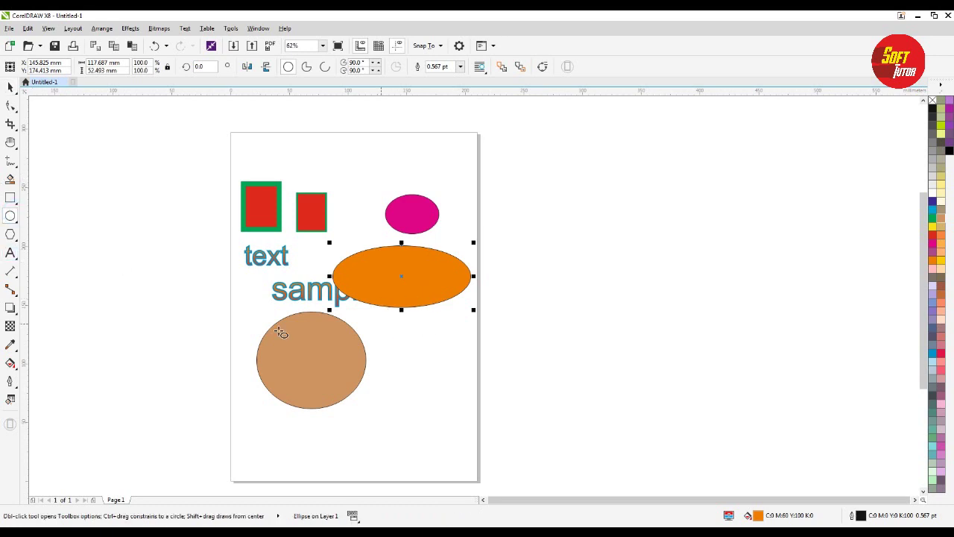
click(11, 198)
drag(458, 289, 378, 417)
click(932, 201)
click(932, 210)
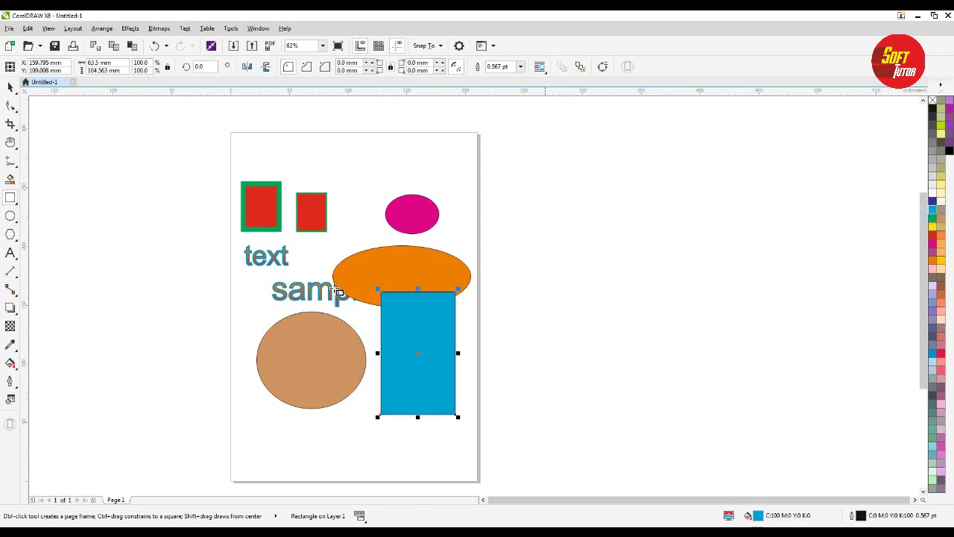
Move the cyan rectangle slightly down and left, and clear the selection.
click(11, 87)
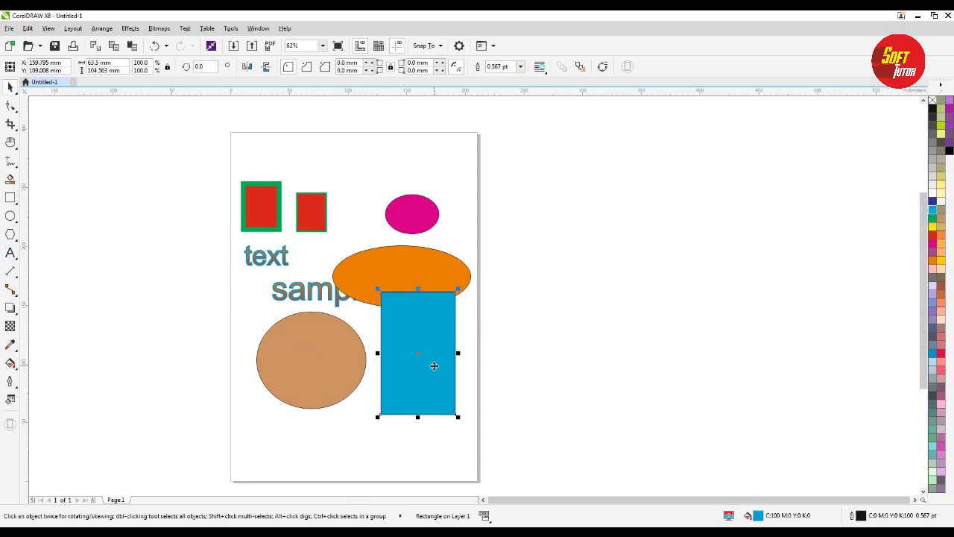
drag(425, 355, 415, 363)
click(624, 316)
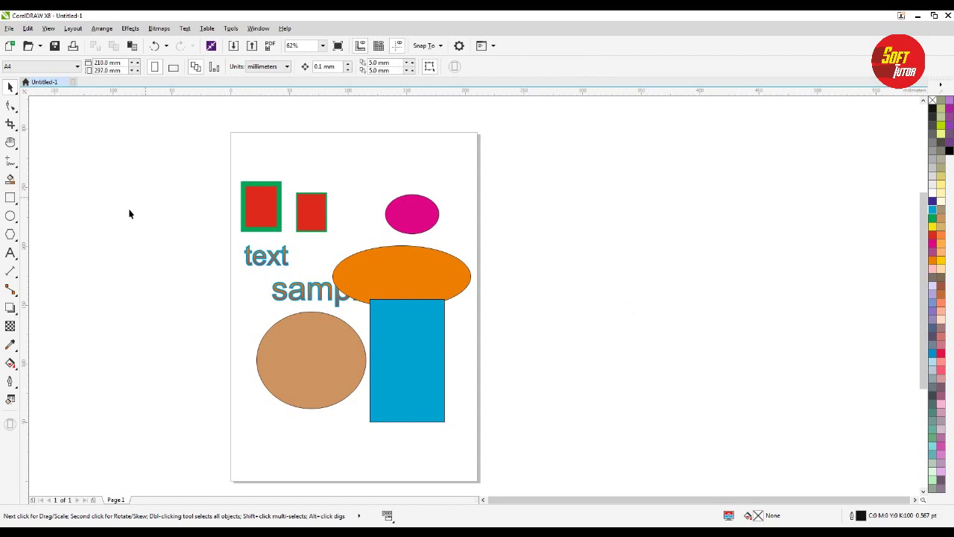
Place three copies of the "sample" text in the page's upper and middle area, filled black with no outline.
click(283, 293)
drag(283, 293, 288, 279)
drag(335, 225, 336, 222)
right_click(933, 106)
drag(388, 205, 377, 249)
click(412, 287)
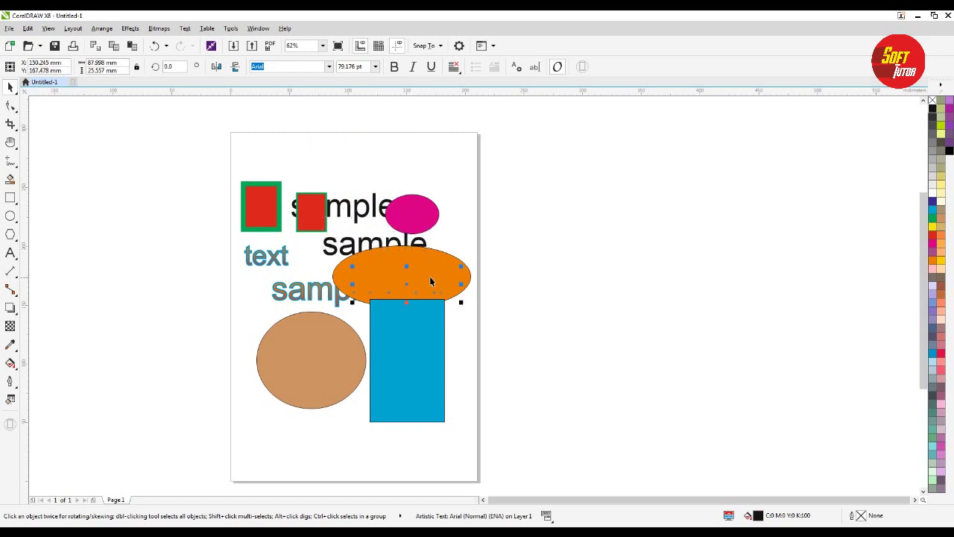
Move the text copy behind the orange ellipse to below the tan ellipse, fill it cyan, and clear the selection.
drag(409, 285, 322, 435)
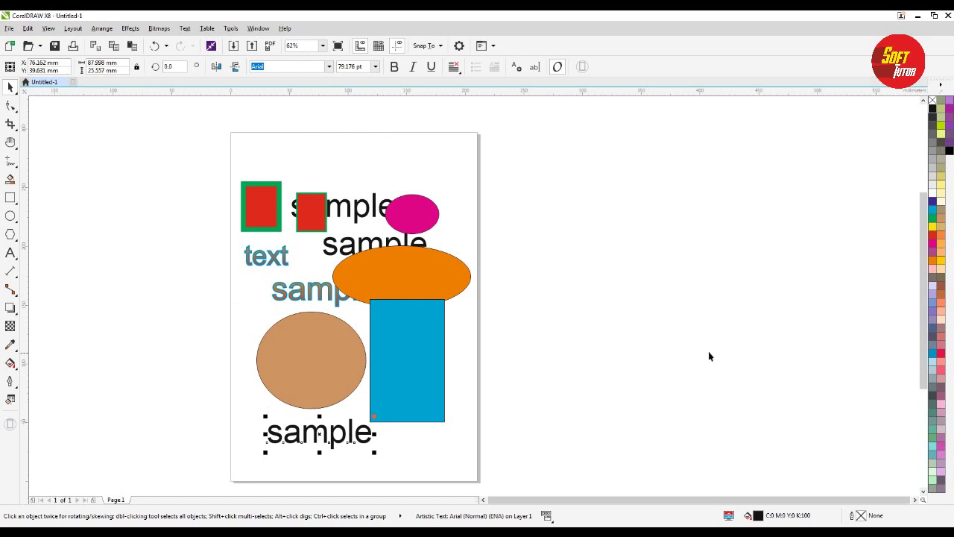
click(933, 209)
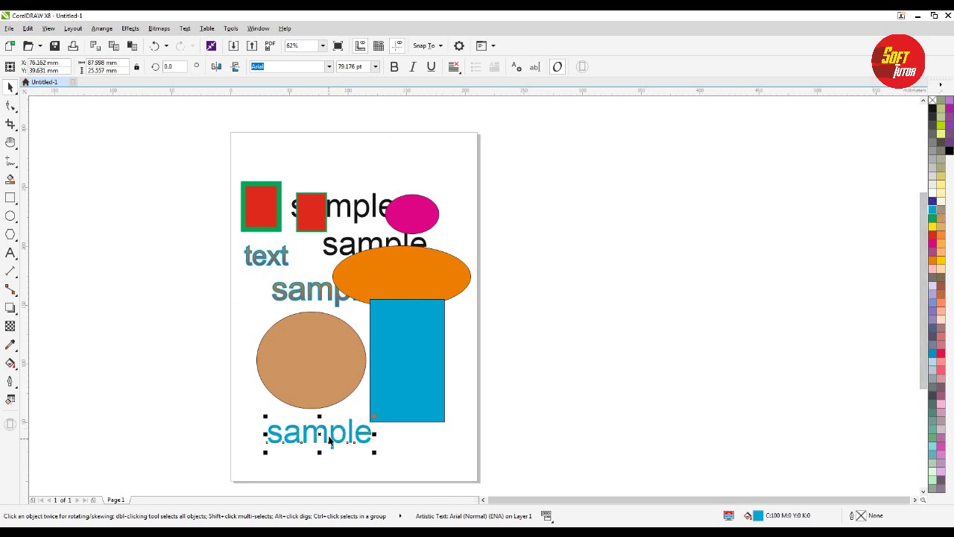
drag(311, 432, 294, 430)
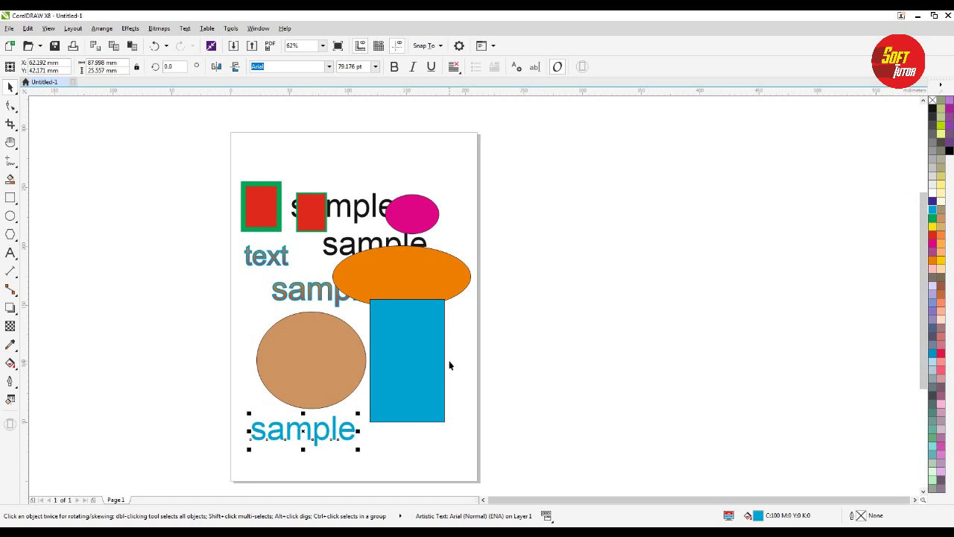
click(597, 295)
Add horizontal guidelines at about 276, 188 and 114 mm and near the page's lower edge, plus vertical ones near both page sides.
drag(155, 93, 138, 161)
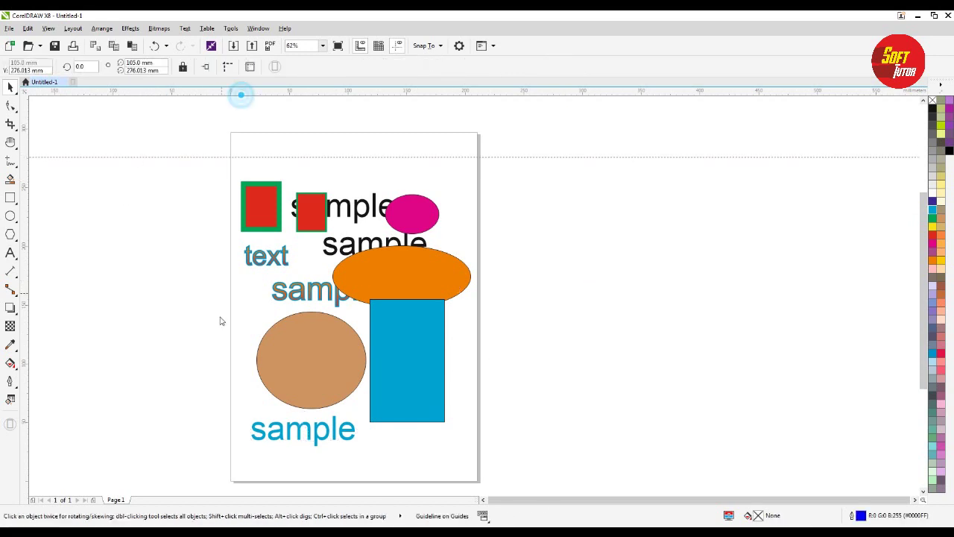
drag(221, 458, 220, 457)
drag(26, 170, 257, 183)
drag(441, 201, 453, 203)
drag(306, 92, 307, 262)
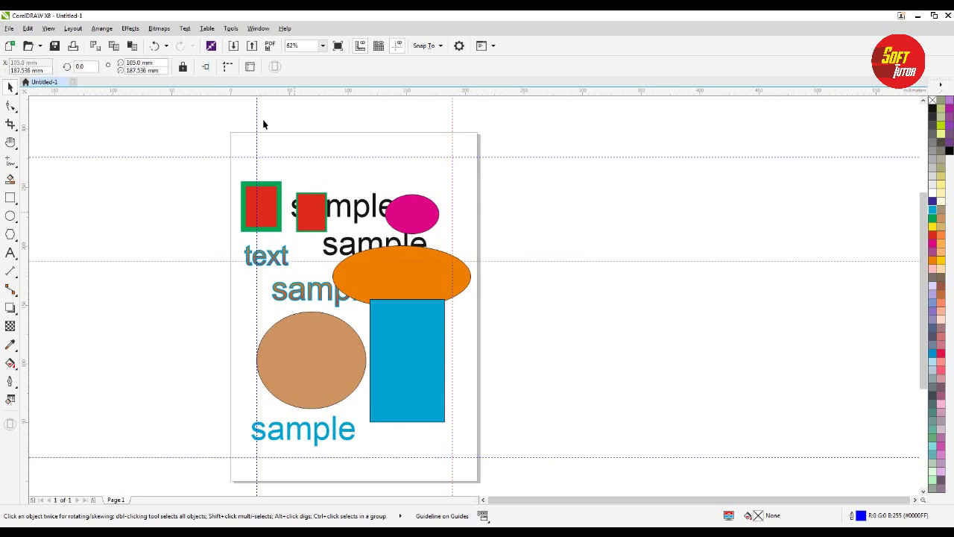
drag(272, 92, 283, 348)
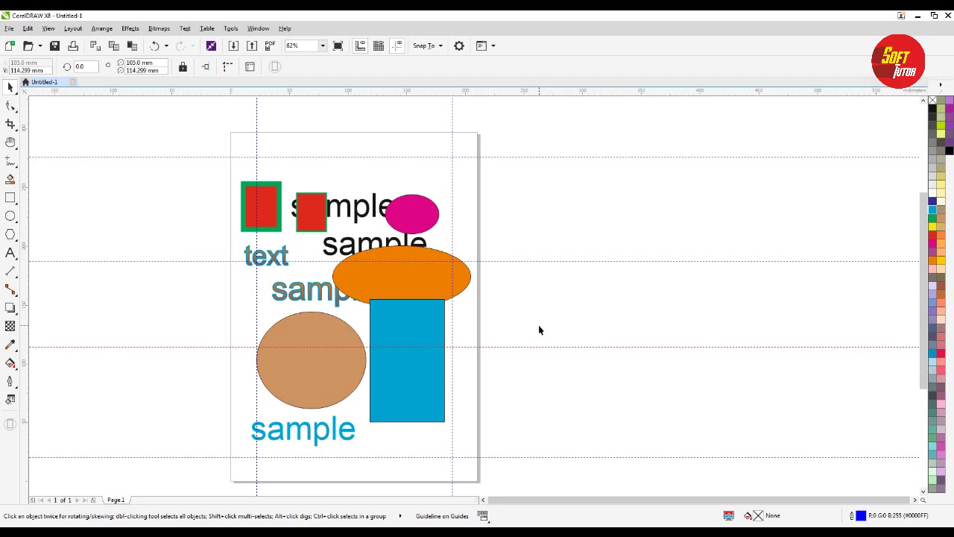
click(533, 314)
click(398, 323)
click(320, 336)
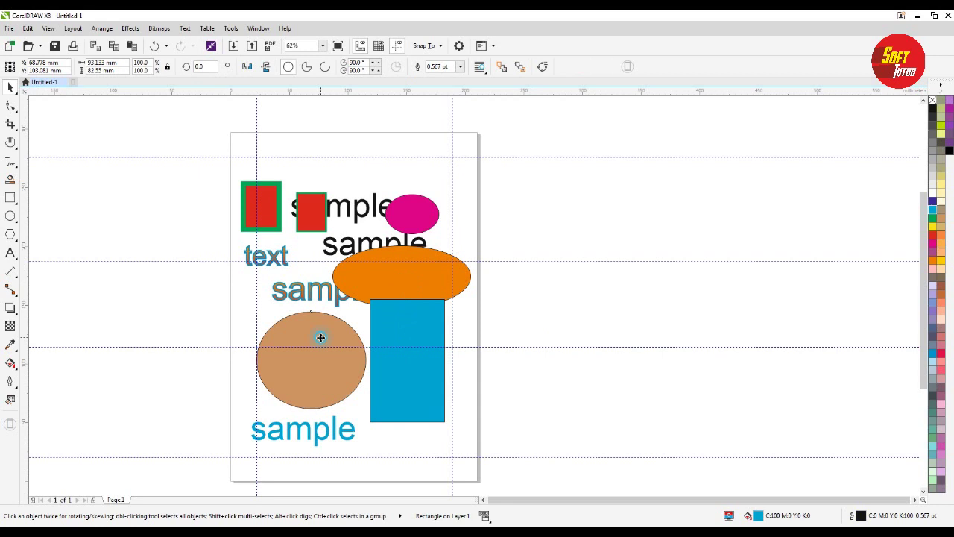
click(544, 224)
click(260, 204)
click(391, 211)
click(395, 214)
click(282, 328)
click(567, 200)
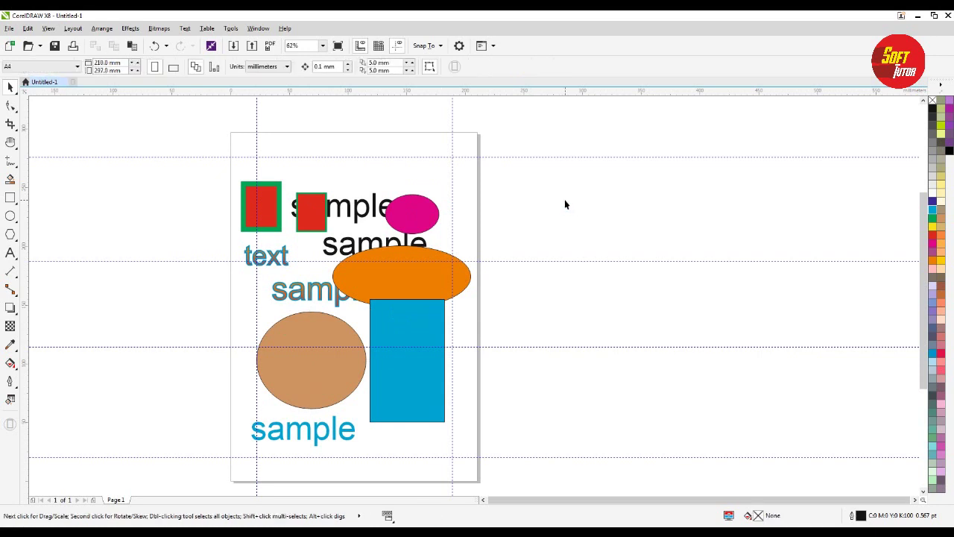
click(271, 206)
click(306, 223)
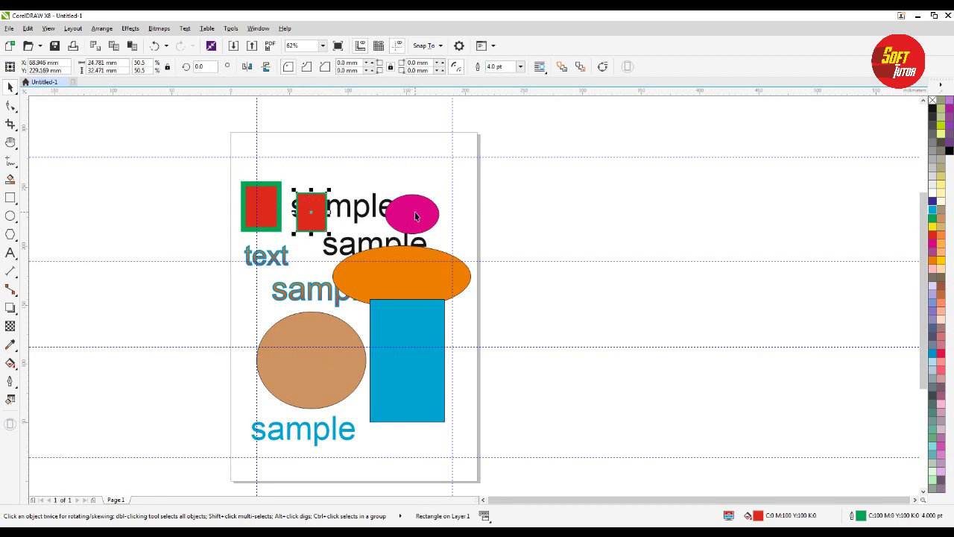
Select both red rectangles, the three ellipses and the cyan rectangle together, move them beside the page, and undo the move.
click(270, 194)
shift+click(310, 206)
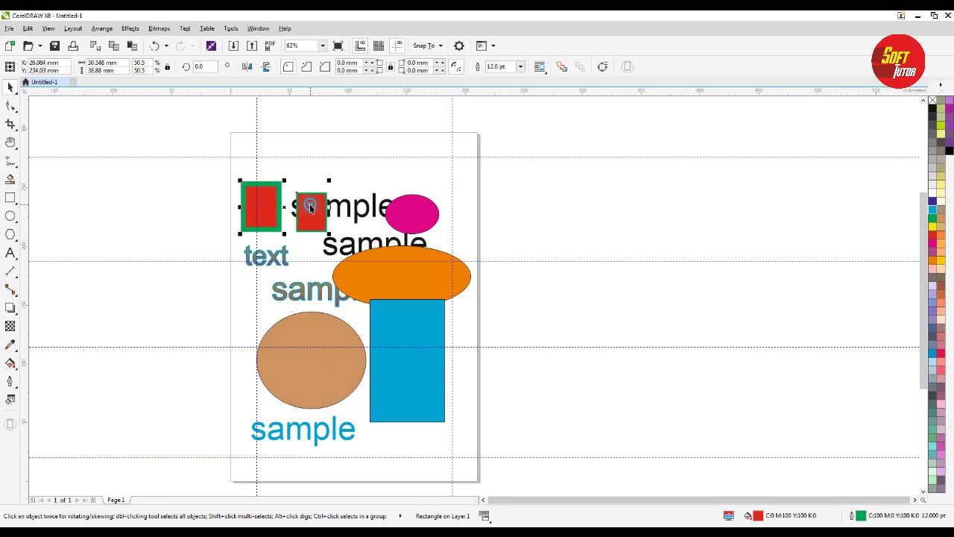
shift+click(410, 214)
shift+click(408, 281)
shift+click(408, 324)
shift+click(298, 336)
drag(322, 324, 686, 295)
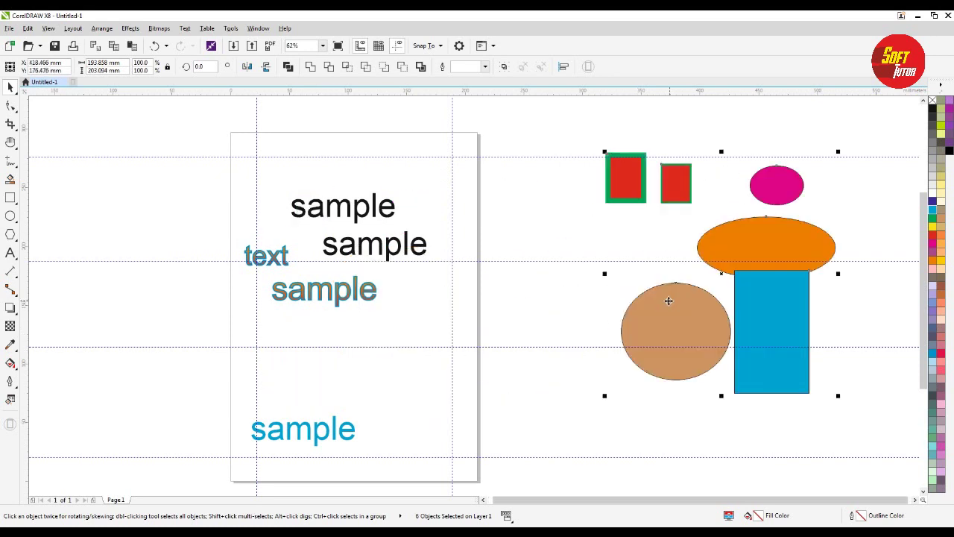
key(ctrl+z)
click(558, 199)
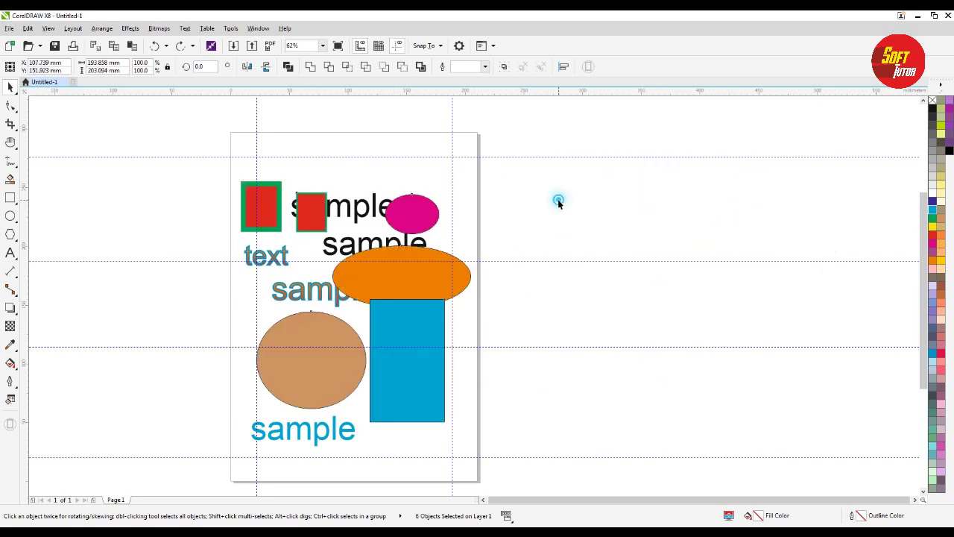
Select all objects with the Select All Objects command, move them beside the page, and undo the move.
click(391, 291)
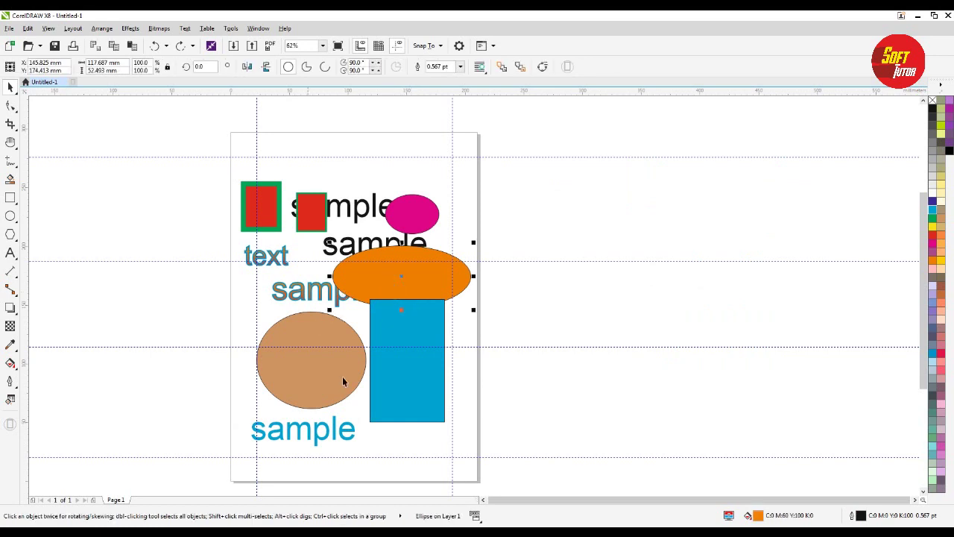
click(571, 214)
click(27, 28)
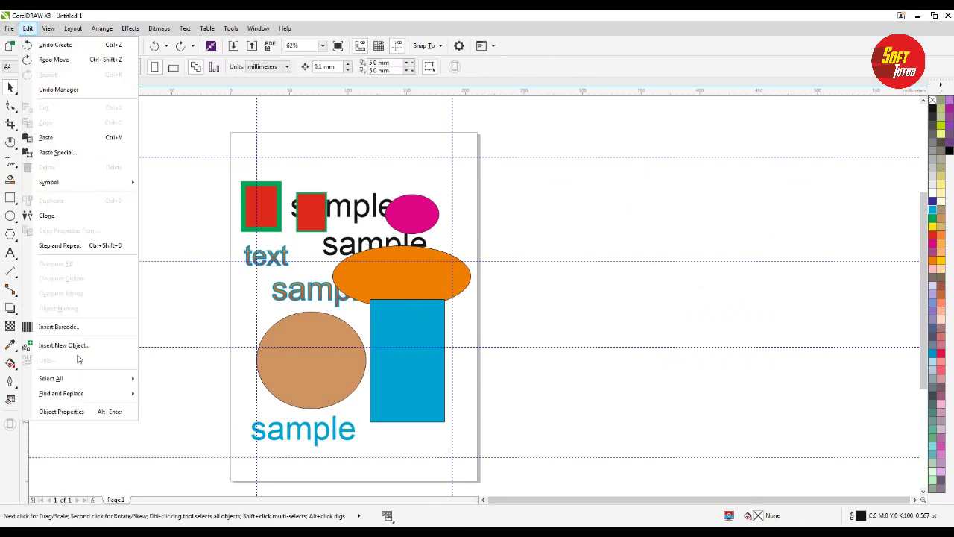
mouse_move(77, 378)
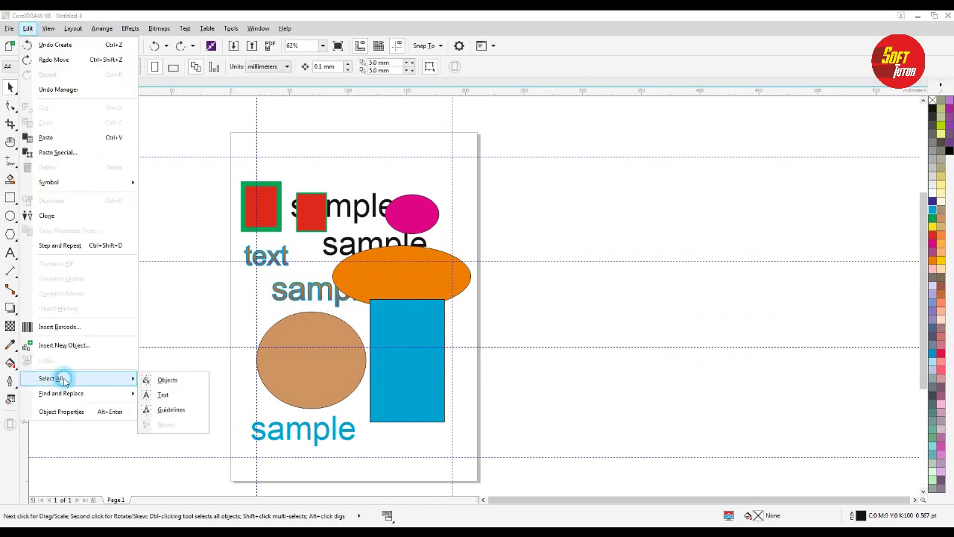
click(170, 381)
drag(358, 314, 665, 314)
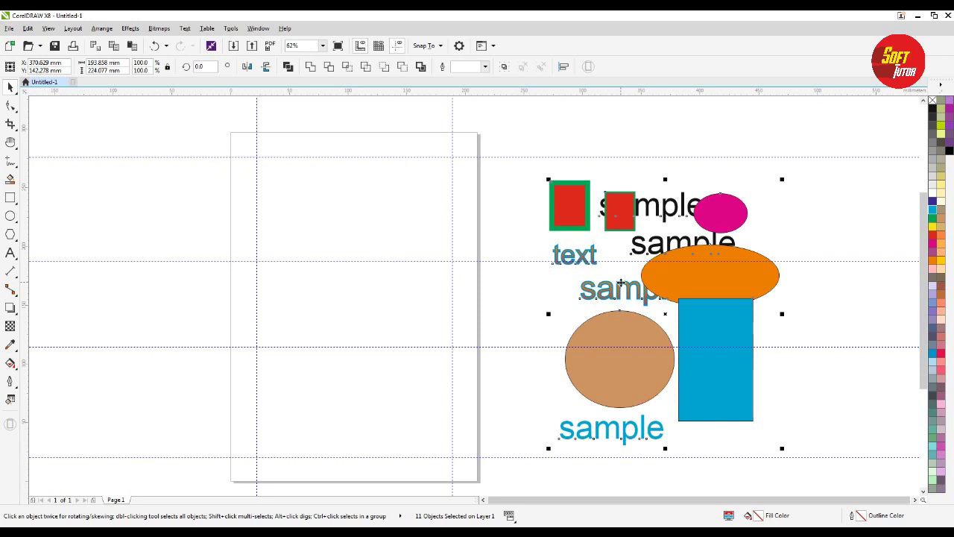
key(ctrl+z)
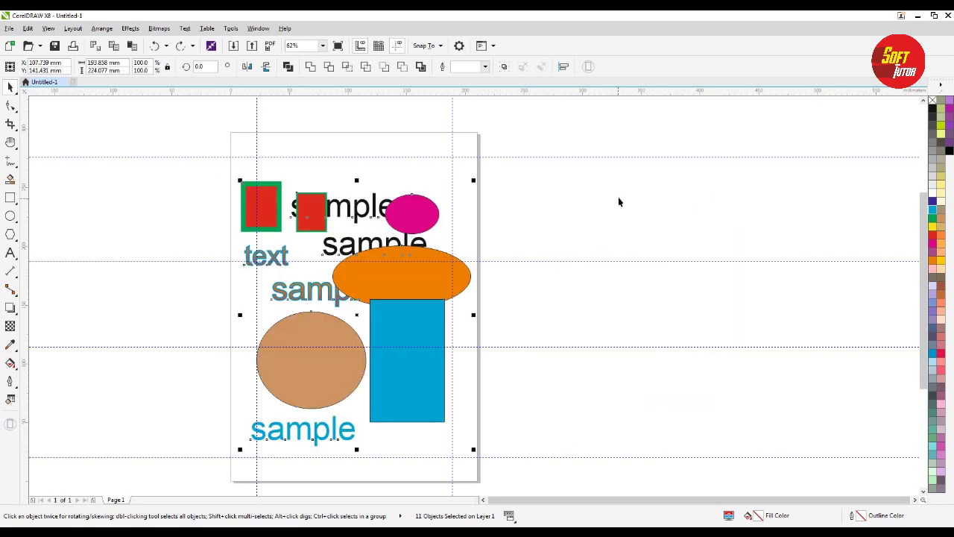
click(68, 111)
click(27, 28)
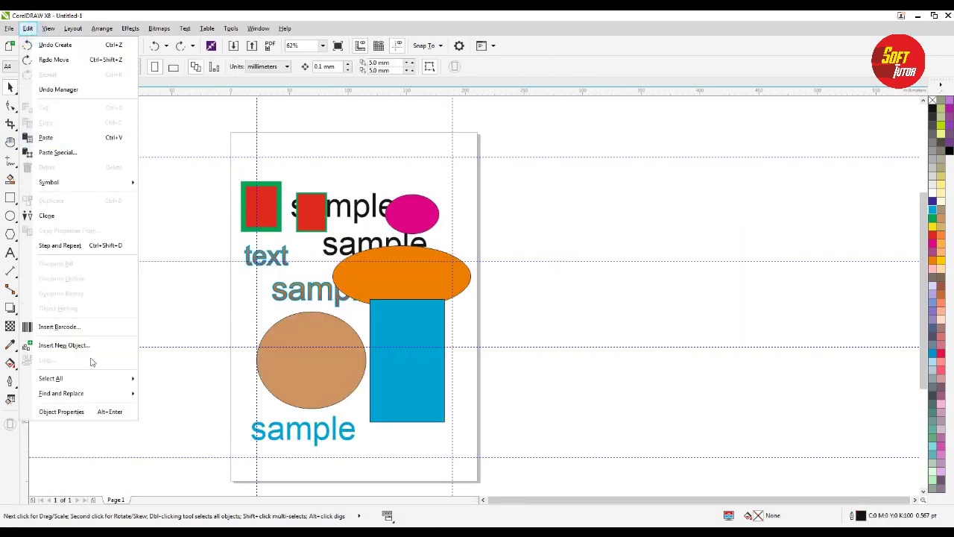
click(669, 352)
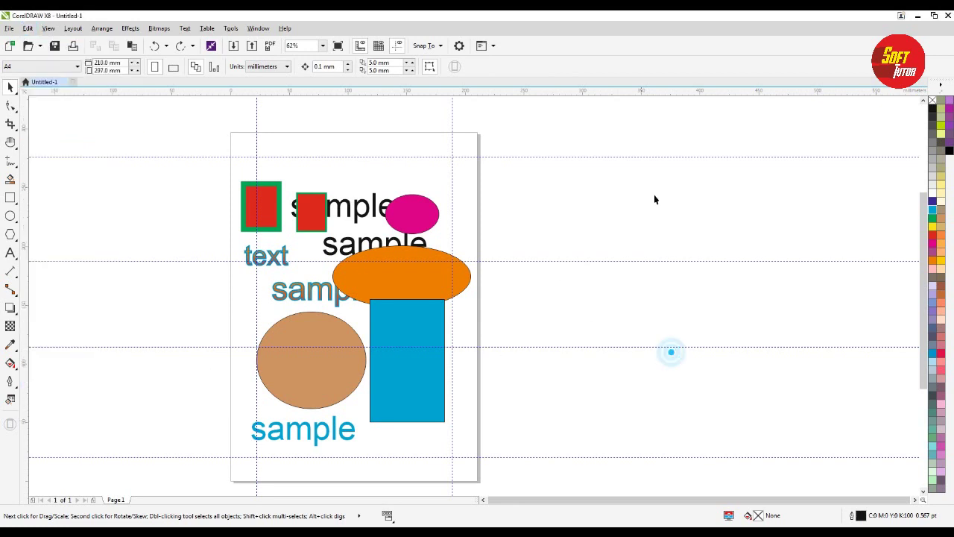
Create a paragraph text frame about 110 by 5 mm above the shapes, containing "sample text".
click(10, 252)
drag(302, 166, 452, 173)
scroll(358, 186, up, 2)
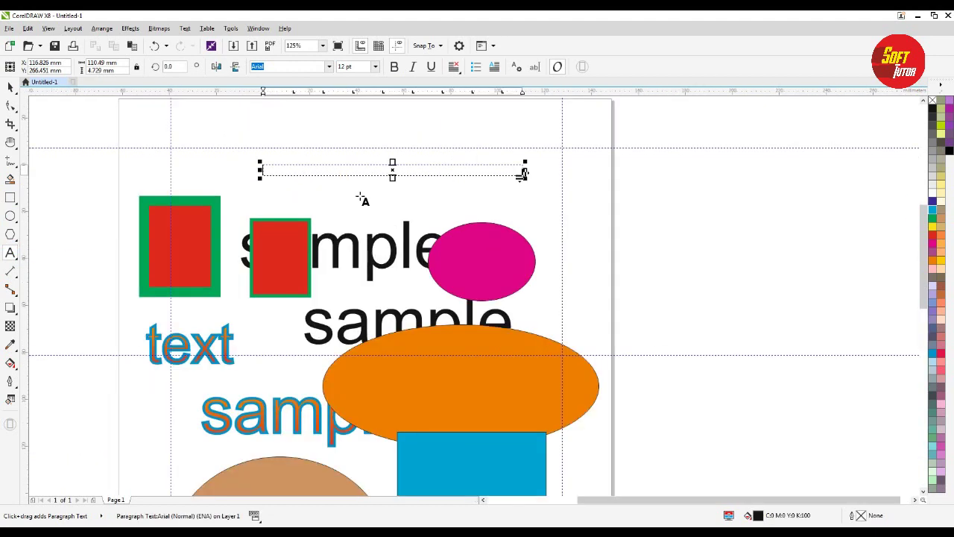
text(samp)
key(BackSpace)
text(ple text)
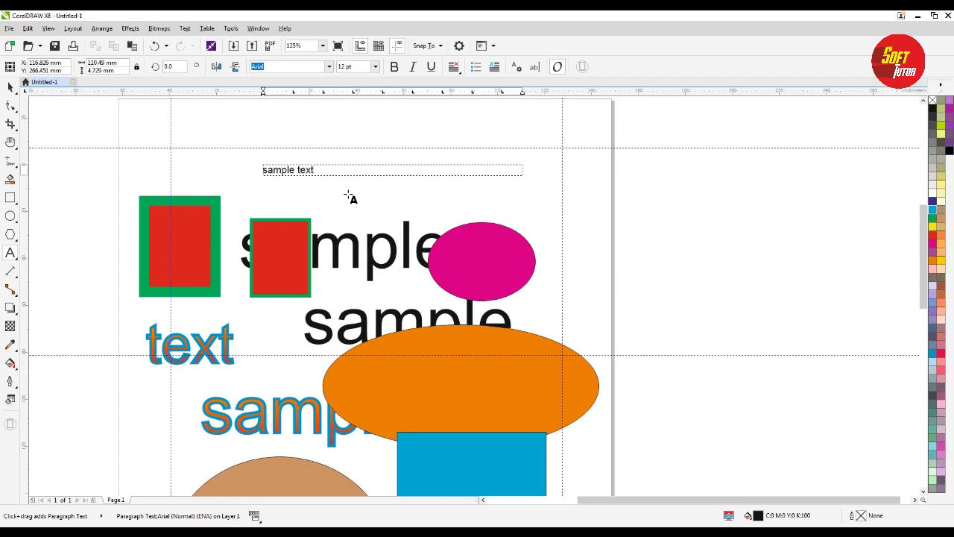
Copy the frame's "sample text" and paste it repeatedly to fill three lines, and clear the selection.
key(ctrl+a)
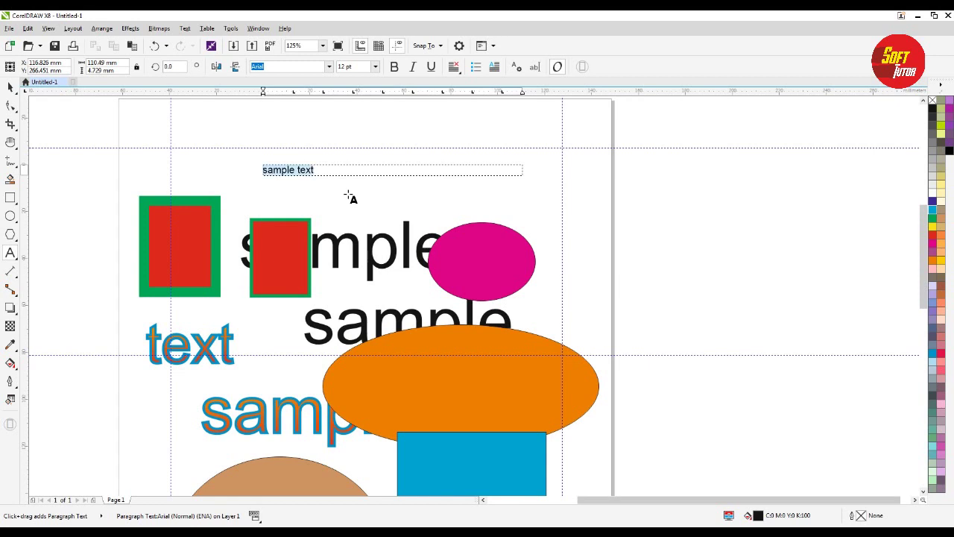
key(ctrl+c)
key(ctrl+v)
key(ctrl+v)
key(ctrl+v)
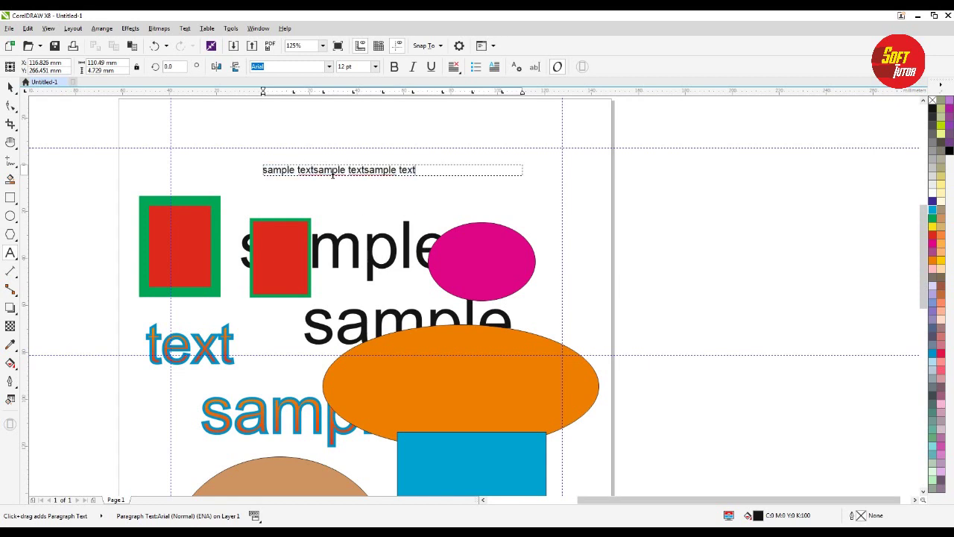
key(ctrl+v)
key(ctrl+v)
key(ctrl+v)
key(ctrl+v)
key(ctrl+v)
key(ctrl+v)
key(ctrl+v)
key(ctrl+v)
key(ctrl+v)
key(ctrl+v)
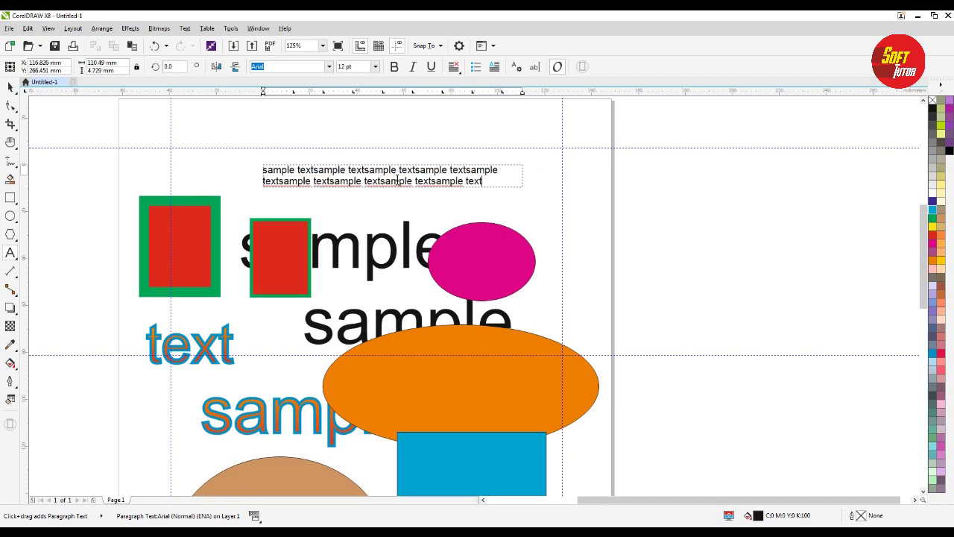
key(ctrl+space)
click(806, 248)
key(F3)
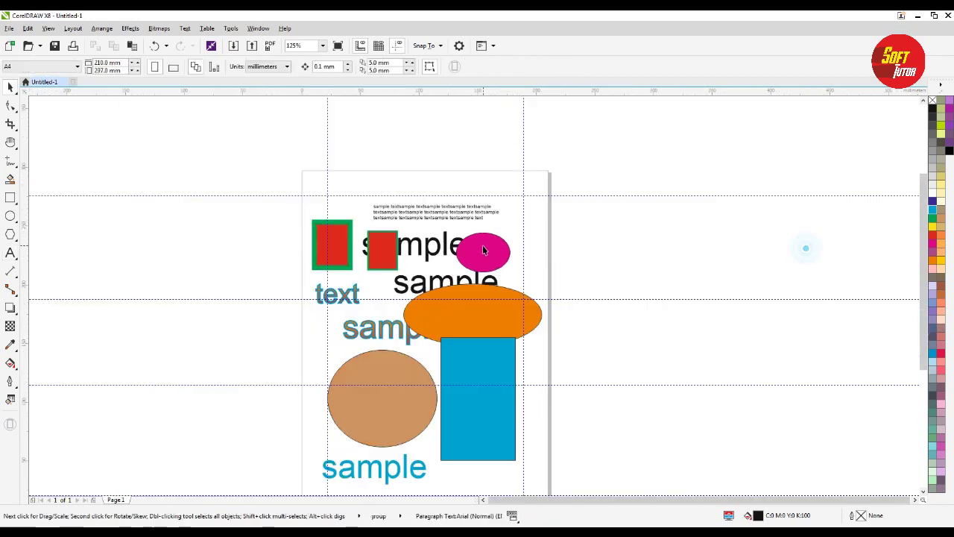
Select all objects, including the new paragraph text, with Select All Objects and move them to the right of the page.
click(403, 207)
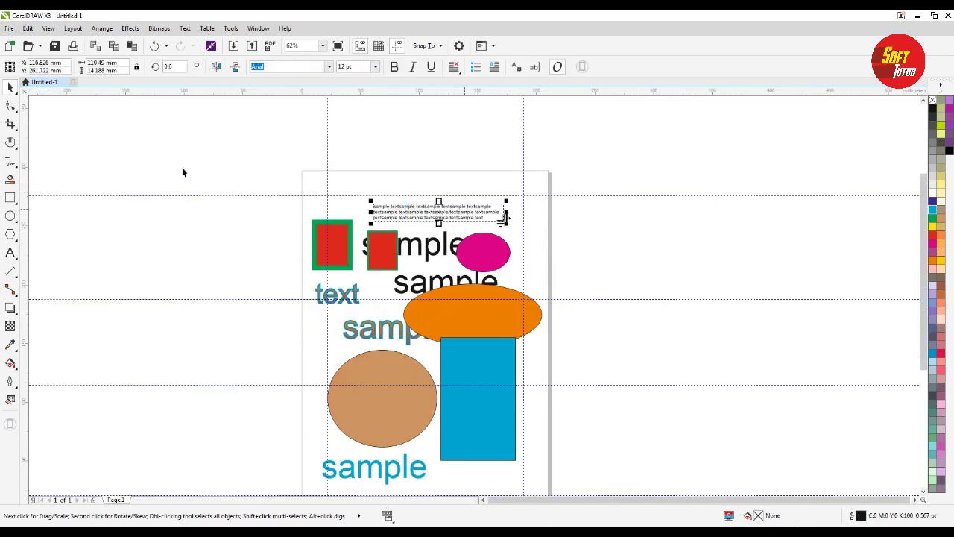
click(28, 28)
click(62, 378)
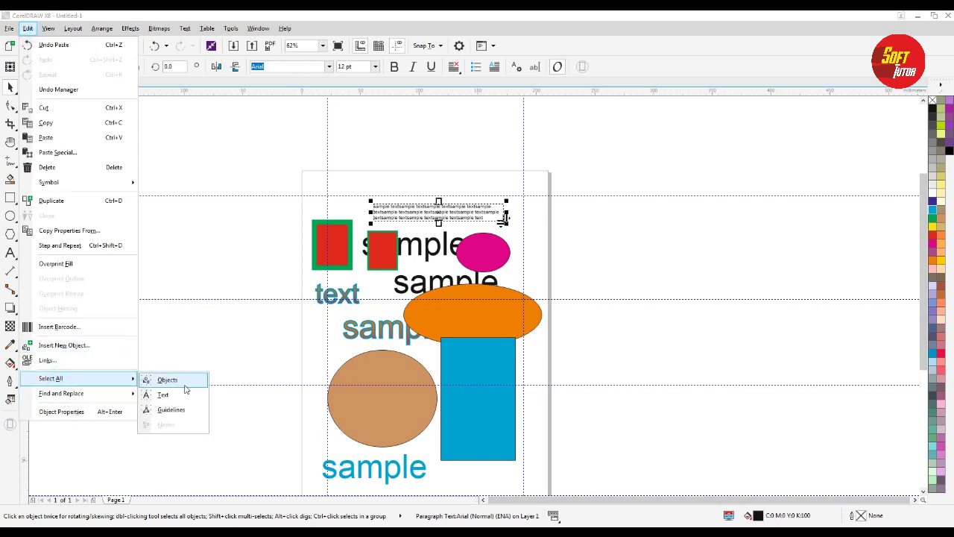
click(179, 378)
scroll(385, 322, down, 2)
drag(406, 332, 587, 335)
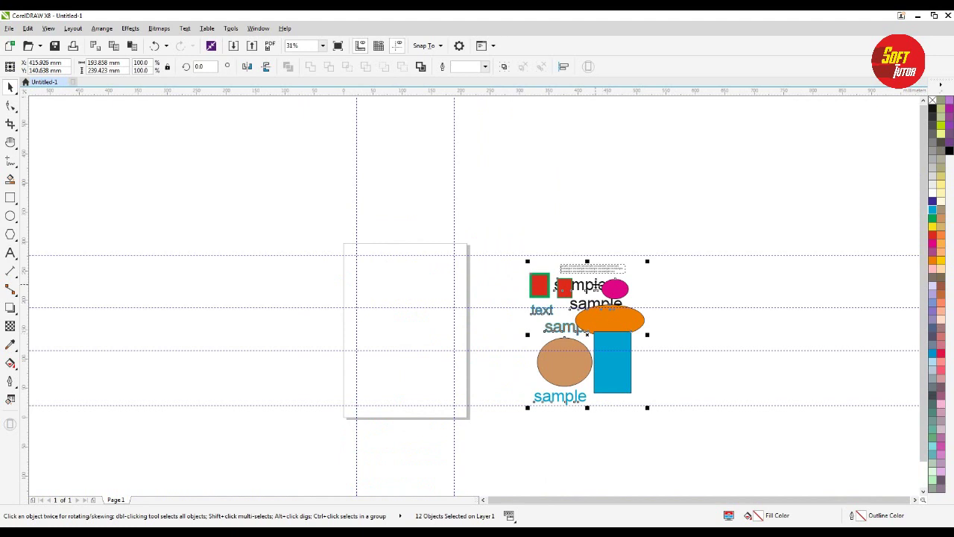
Group the selected objects, centre the group on the page, ungroup it, and clear the selection.
scroll(596, 284, up, 2)
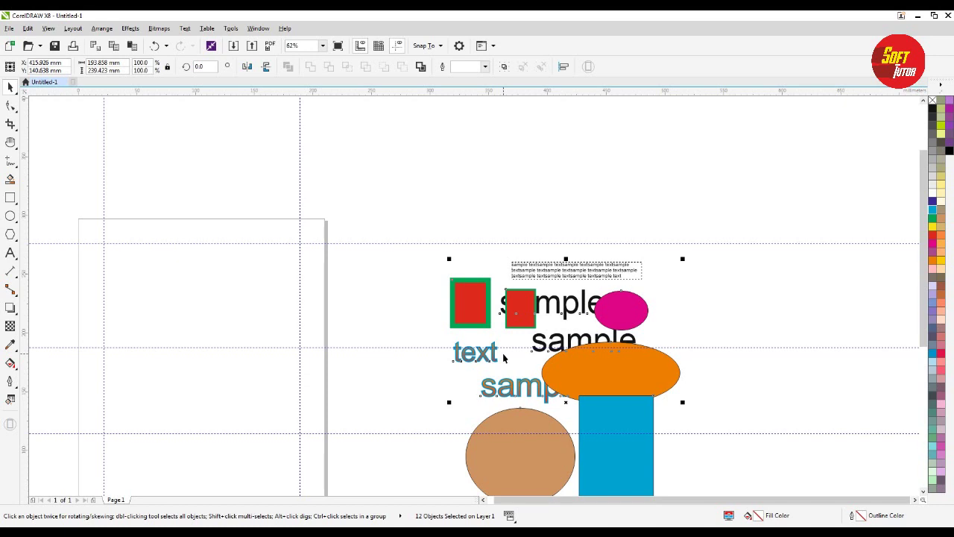
key(ctrl+g)
key(c)
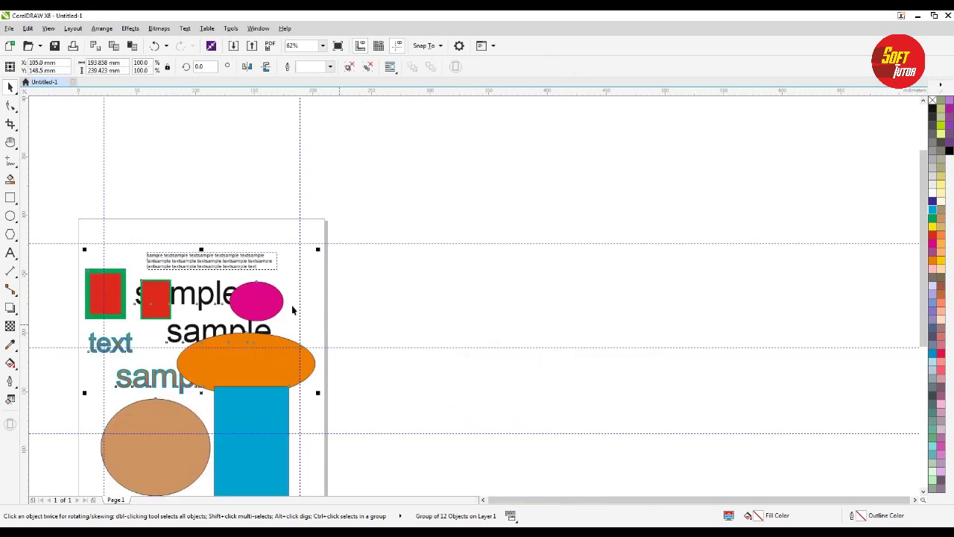
click(420, 288)
scroll(448, 282, down, 2)
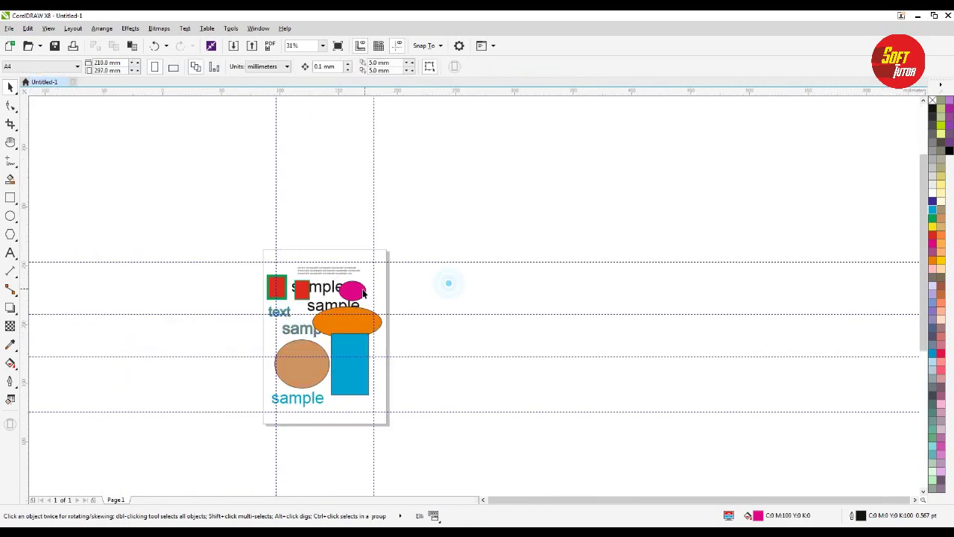
Select only the text objects with Select All Text and move them to the right of the page.
scroll(363, 293, up, 2)
click(27, 28)
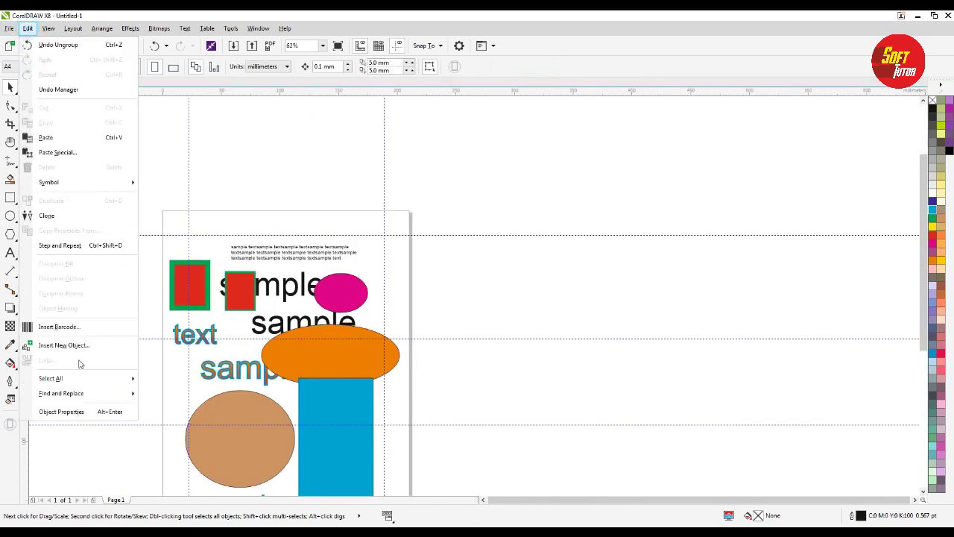
mouse_move(73, 377)
click(188, 395)
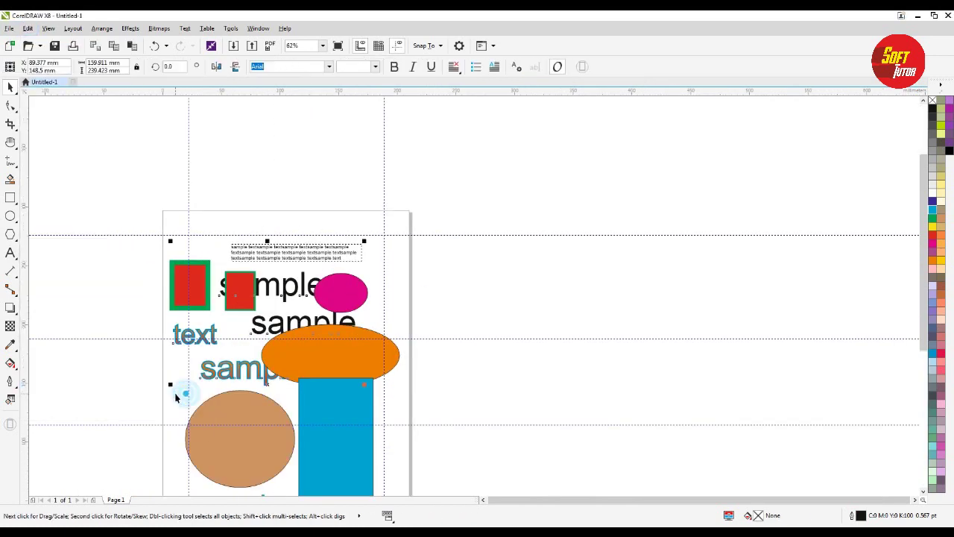
scroll(375, 345, down, 2)
drag(416, 335, 471, 330)
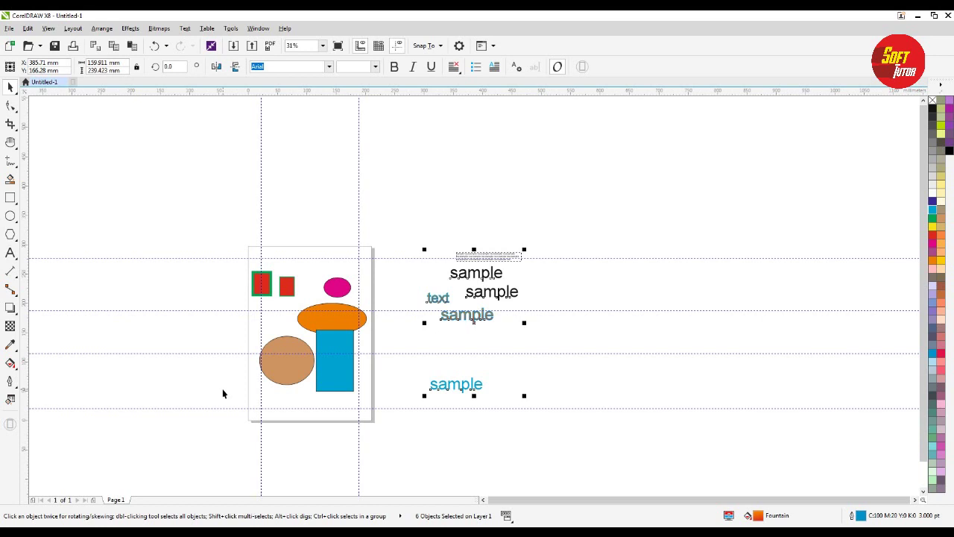
Centre the selected text objects on the page.
key(p)
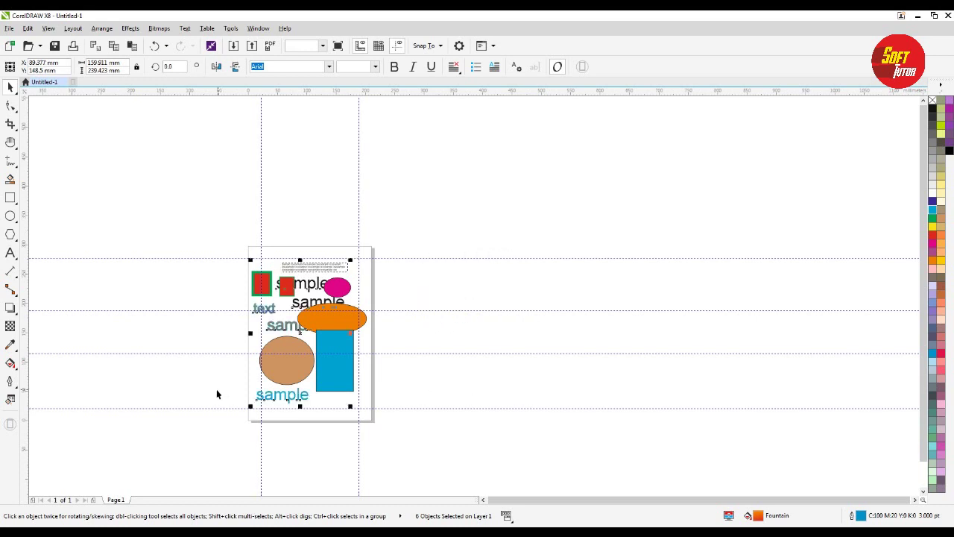
Individually multi-select the two black samples, "text" and the outlined "sample", delete them, and undo the deletion.
scroll(325, 330, up, 2)
click(252, 222)
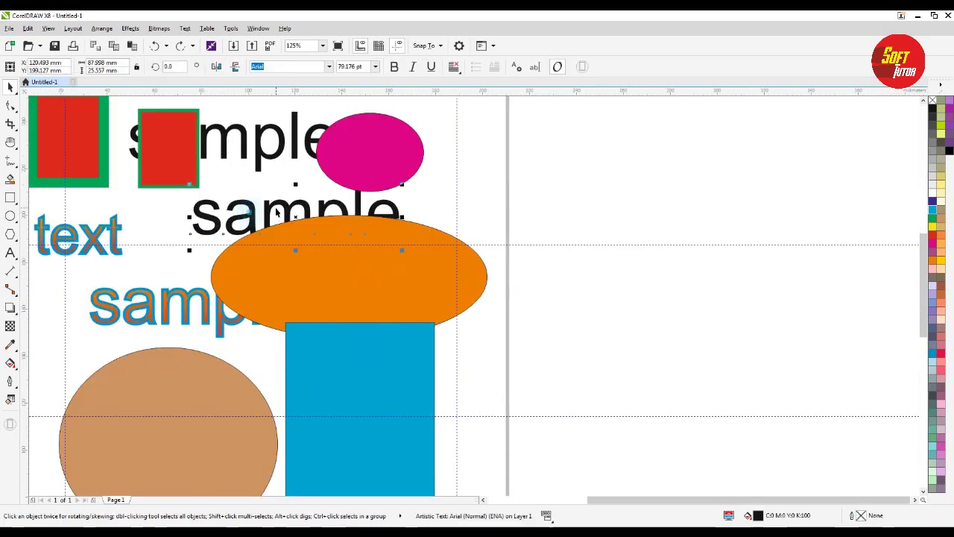
scroll(252, 222, down, 1)
shift+click(264, 182)
shift+click(184, 225)
shift+click(208, 261)
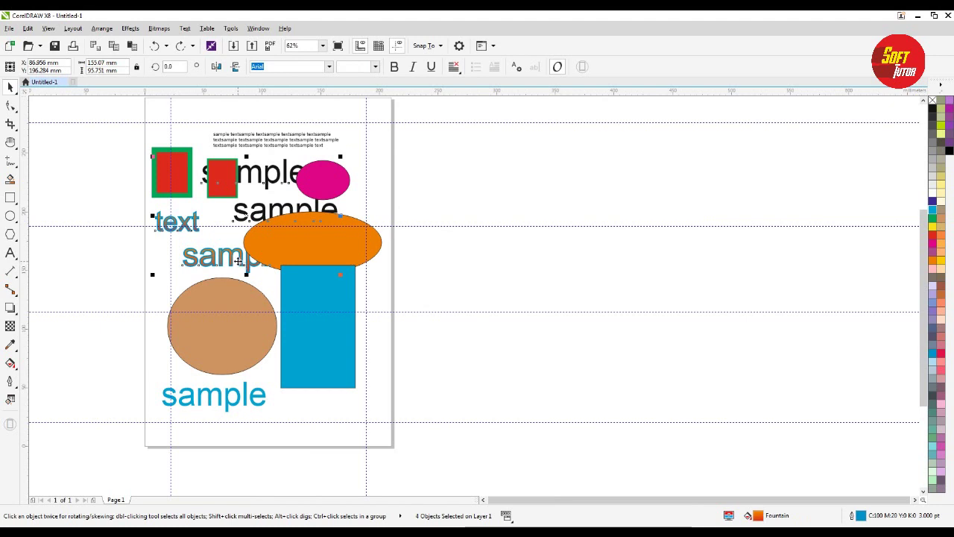
key(Delete)
key(ctrl+z)
Try moving the four selected text objects to the right of the page, undo each move, and clear the selection.
drag(251, 224, 560, 246)
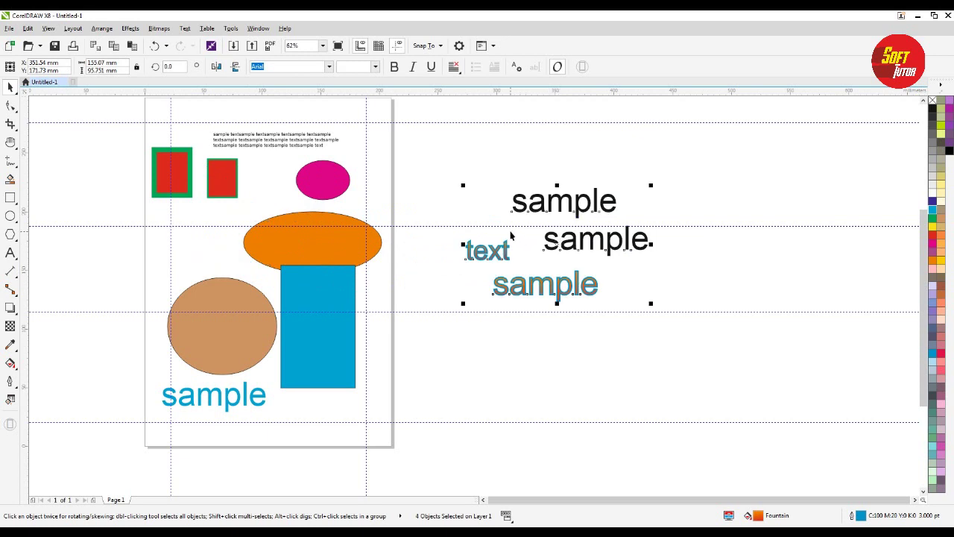
key(ctrl+z)
drag(266, 207, 561, 223)
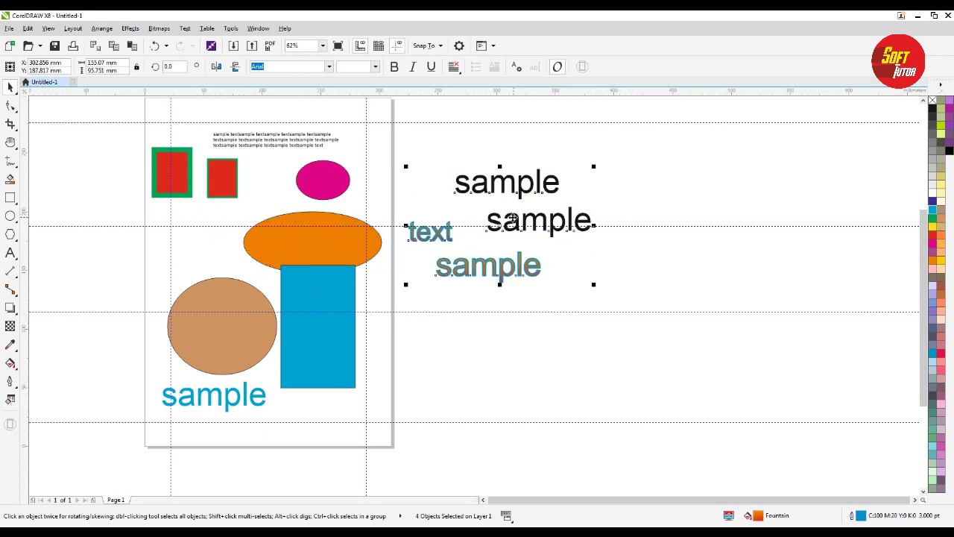
key(ctrl+z)
click(511, 197)
Select every text object with Select All Text, move them off the page to its right, and clear the selection.
click(27, 28)
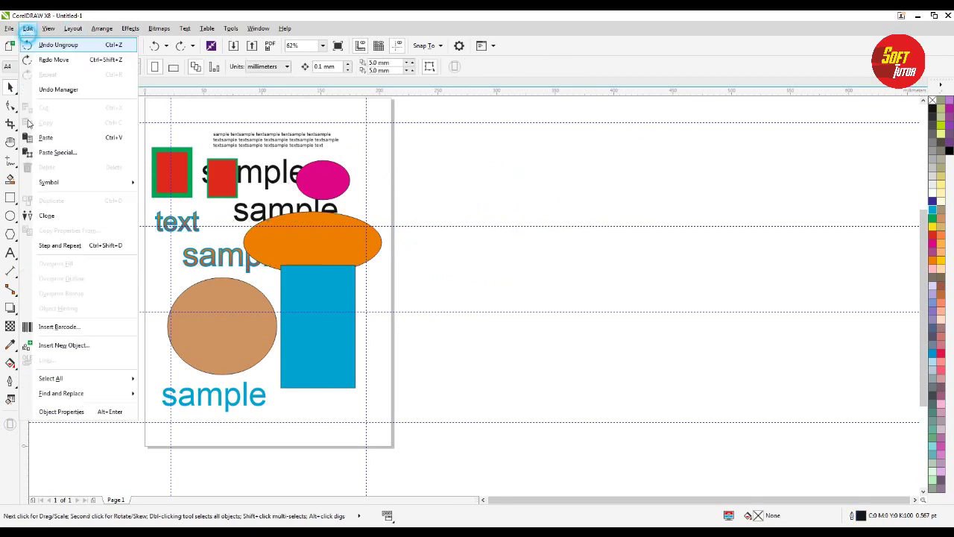
mouse_move(89, 378)
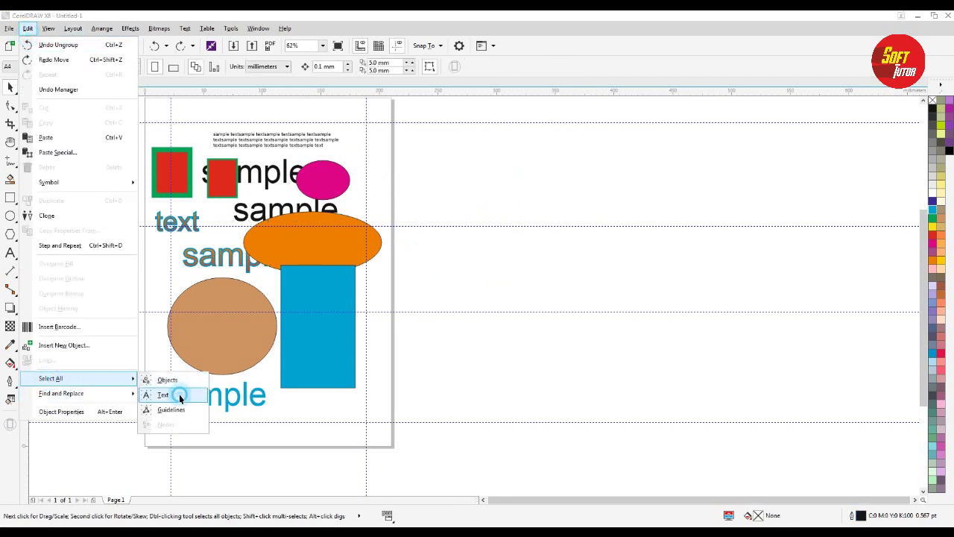
click(179, 393)
drag(249, 271, 554, 277)
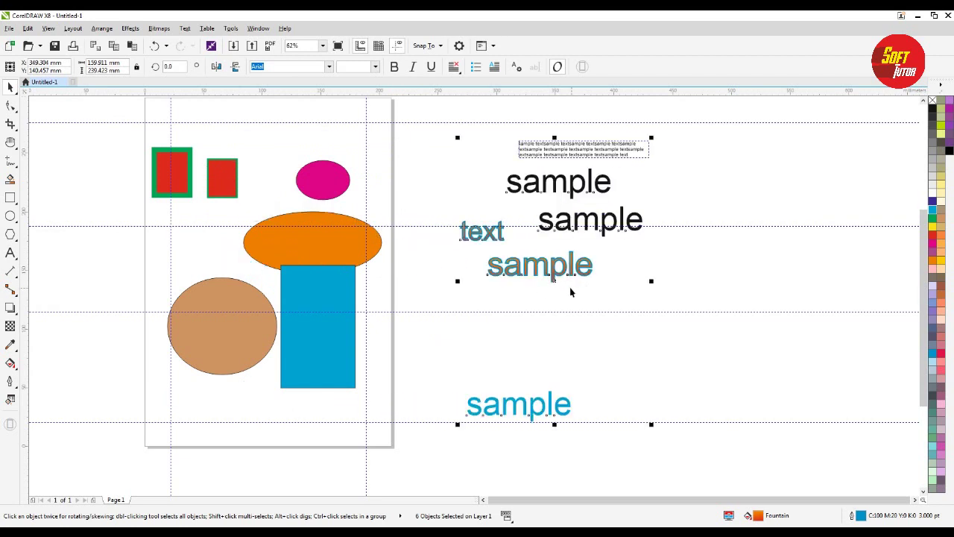
click(30, 30)
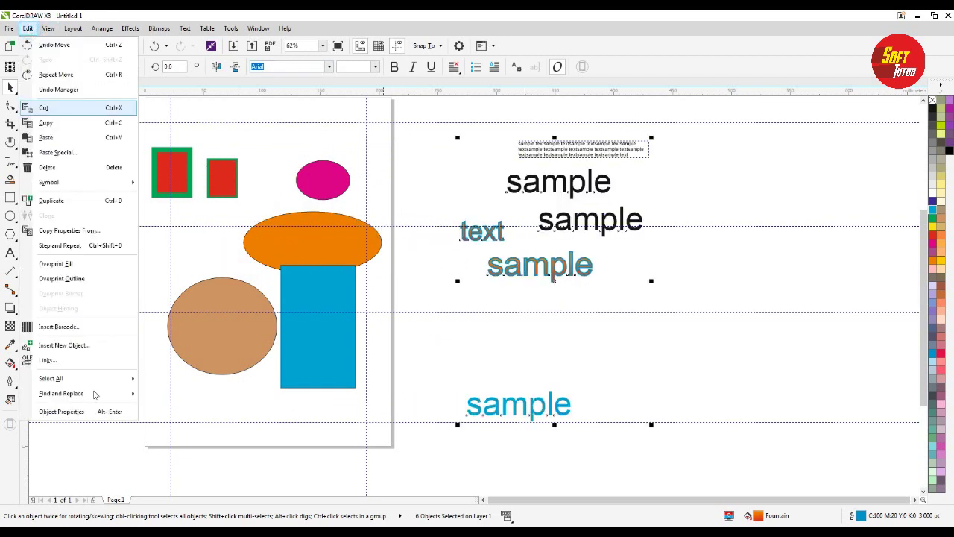
mouse_move(84, 384)
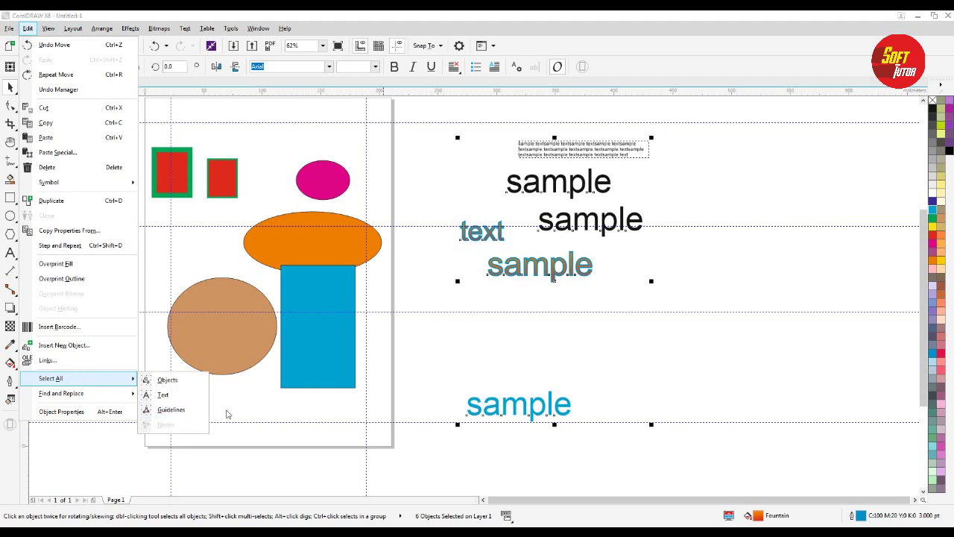
click(475, 375)
click(443, 377)
drag(448, 106, 732, 472)
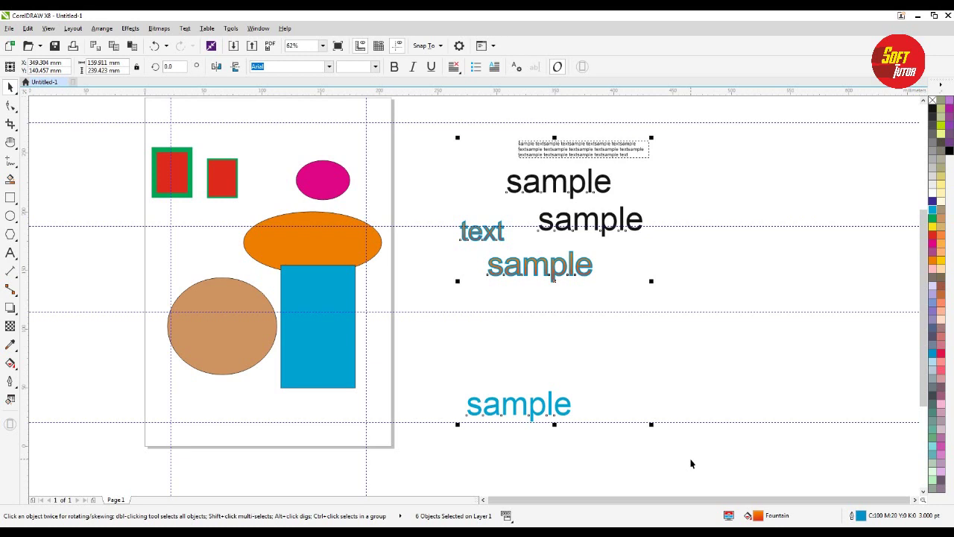
click(498, 362)
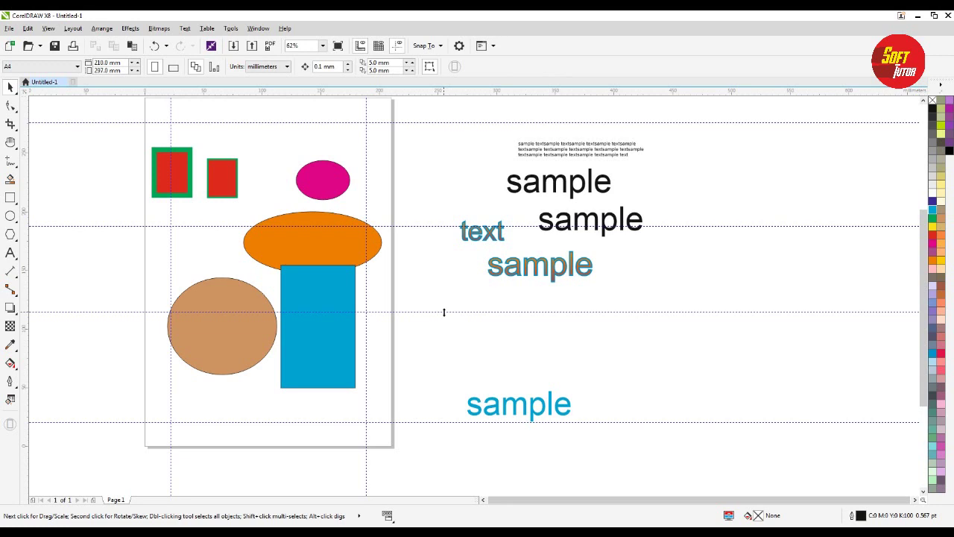
Hide the guidelines on the page and show them again.
click(442, 312)
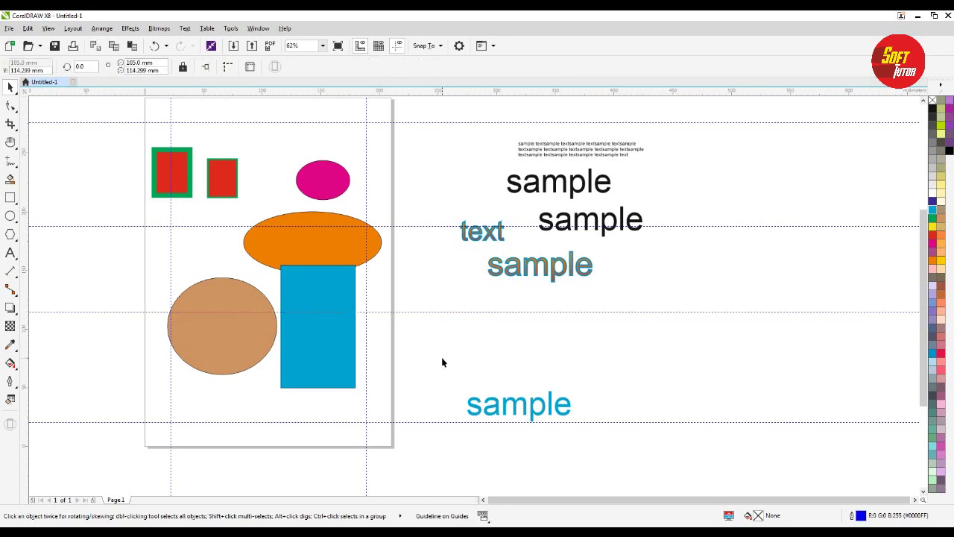
click(47, 28)
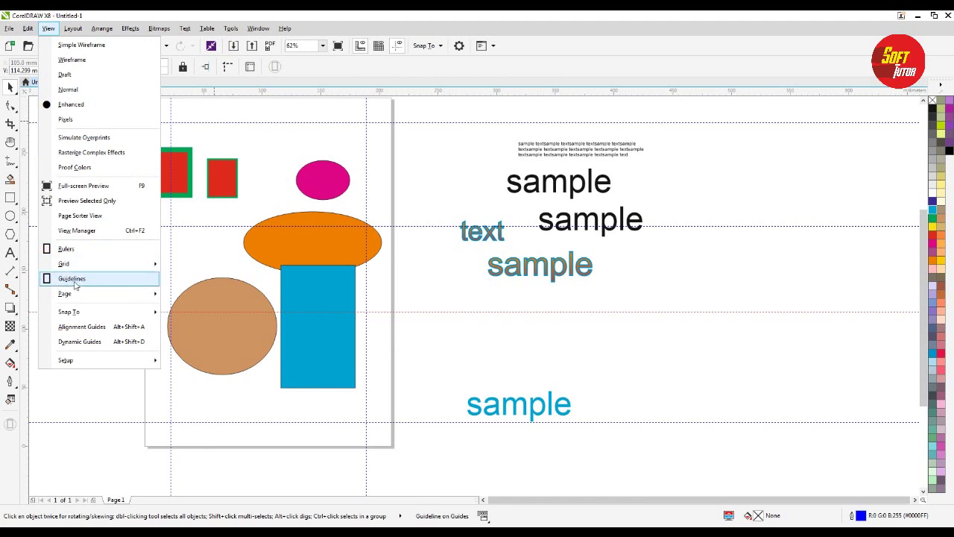
click(72, 278)
click(394, 160)
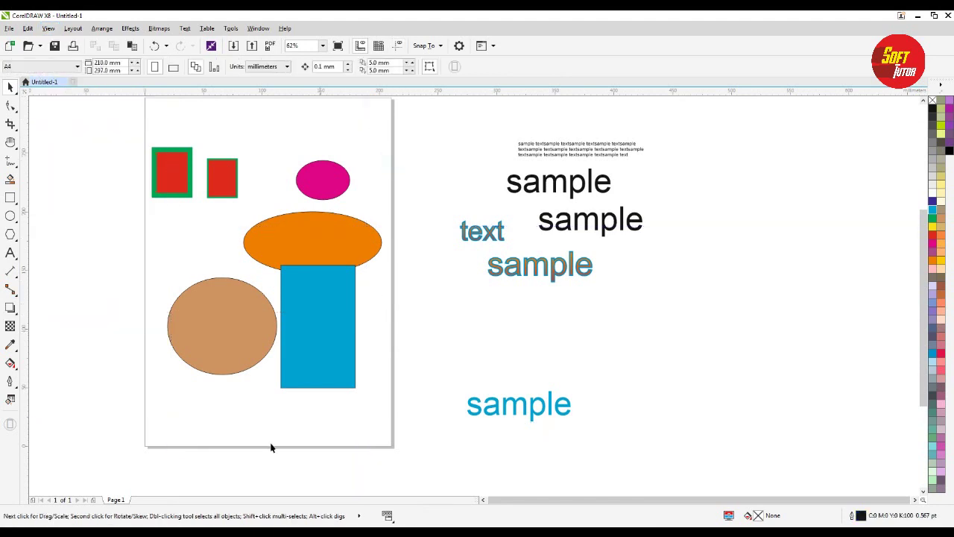
click(447, 275)
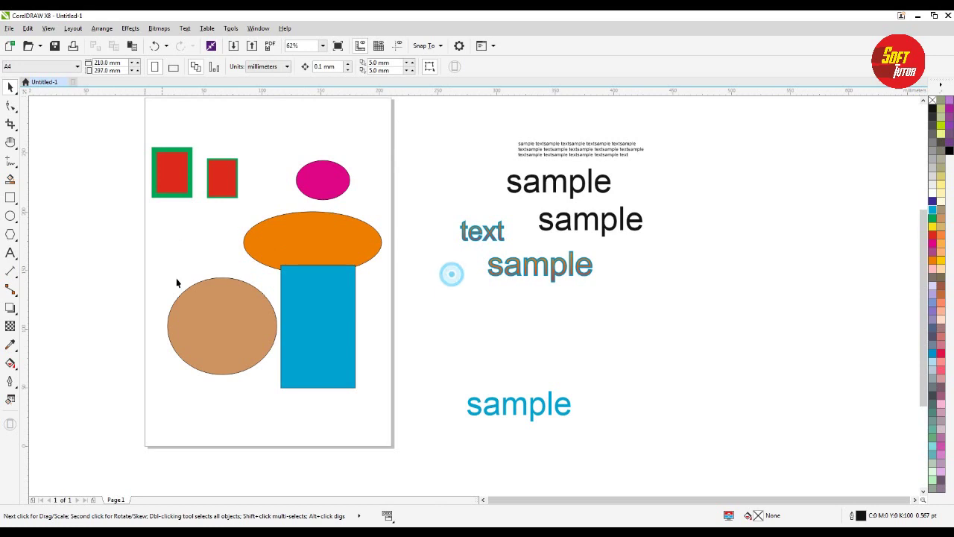
click(48, 29)
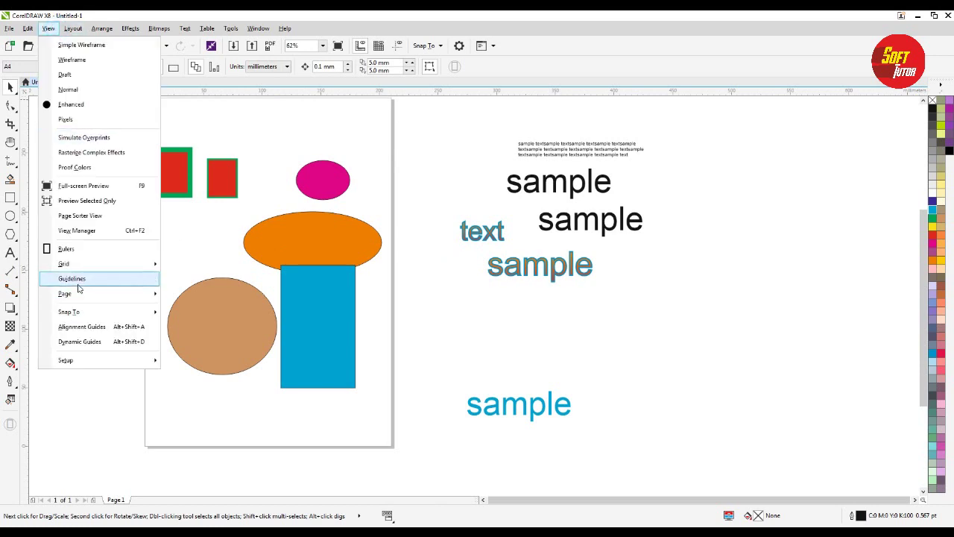
click(78, 280)
click(433, 359)
Move the third horizontal guideline down to about Y 77 mm, delete the upper three horizontal guidelines, and undo the deletions.
drag(405, 312, 402, 356)
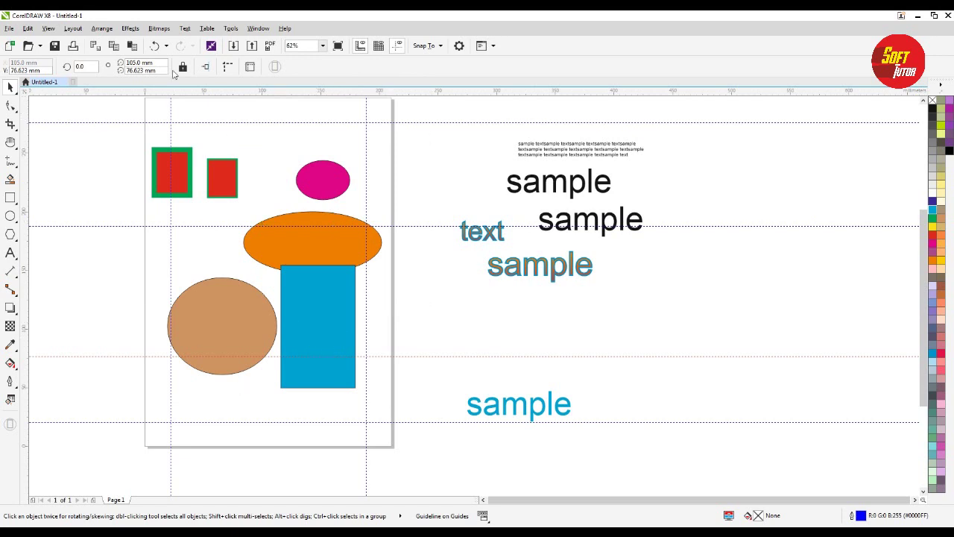
click(457, 122)
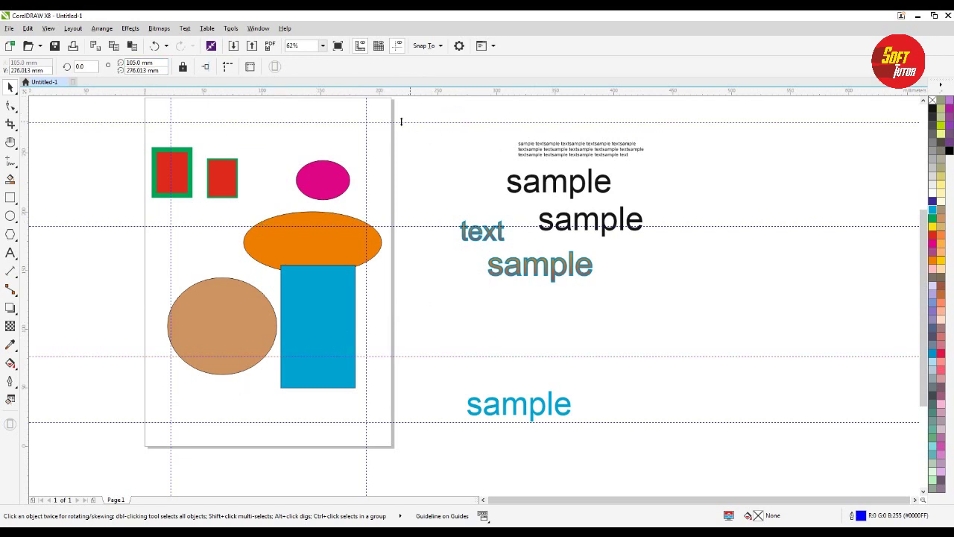
key(Delete)
drag(414, 225, 425, 356)
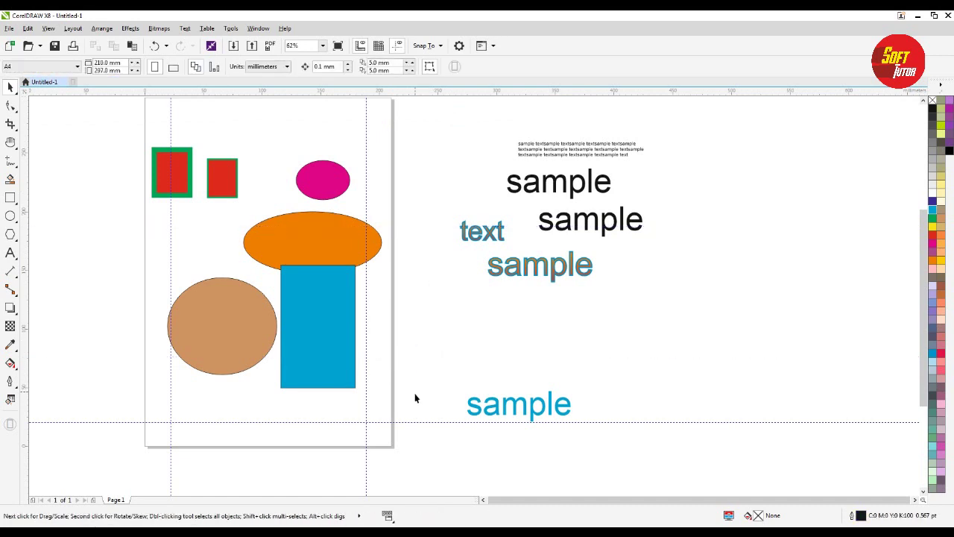
key(ctrl+z)
key(ctrl+z)
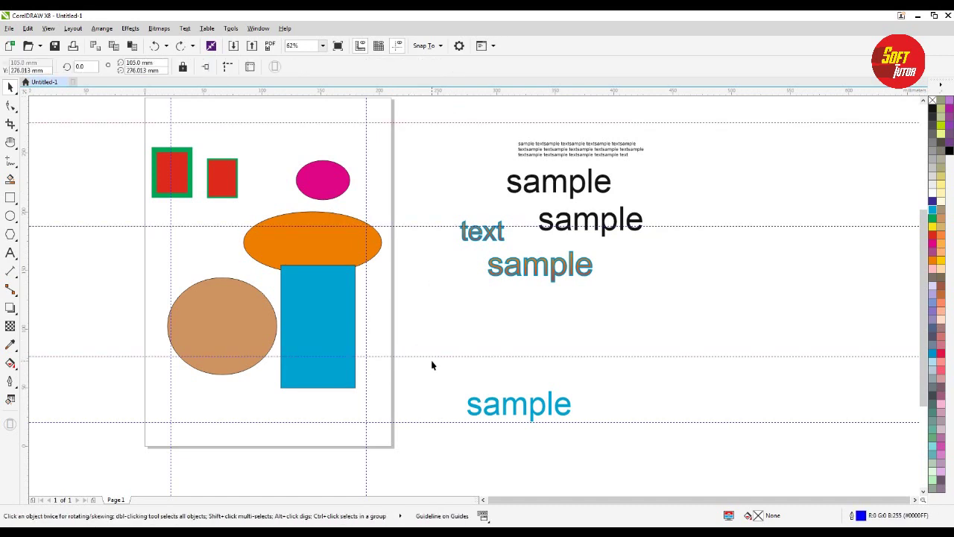
Select the topmost horizontal guideline and the right vertical guideline in turn, switching the vertical one's rotation handles on and off.
click(435, 122)
click(366, 107)
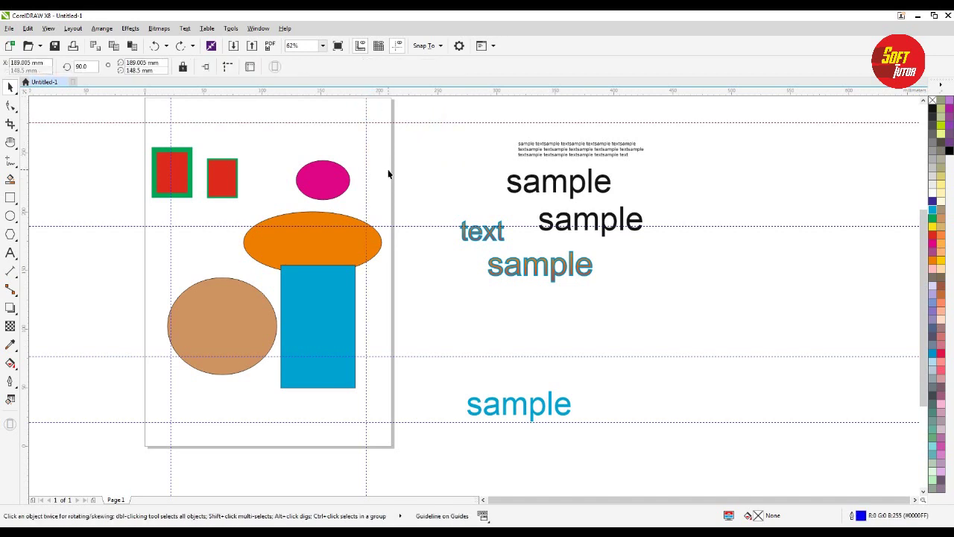
click(366, 109)
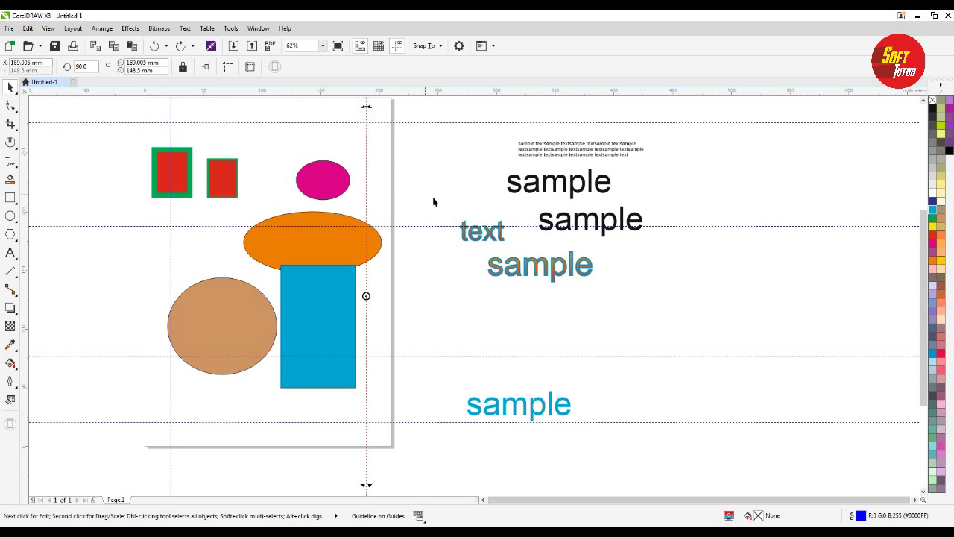
click(365, 105)
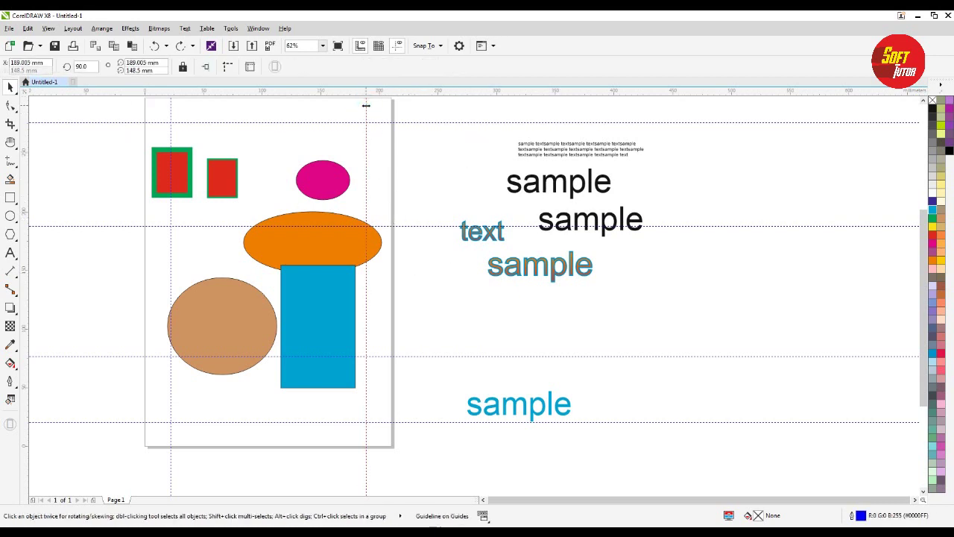
Select every guideline with Select All Guidelines, delete them, and undo the deletion.
click(27, 28)
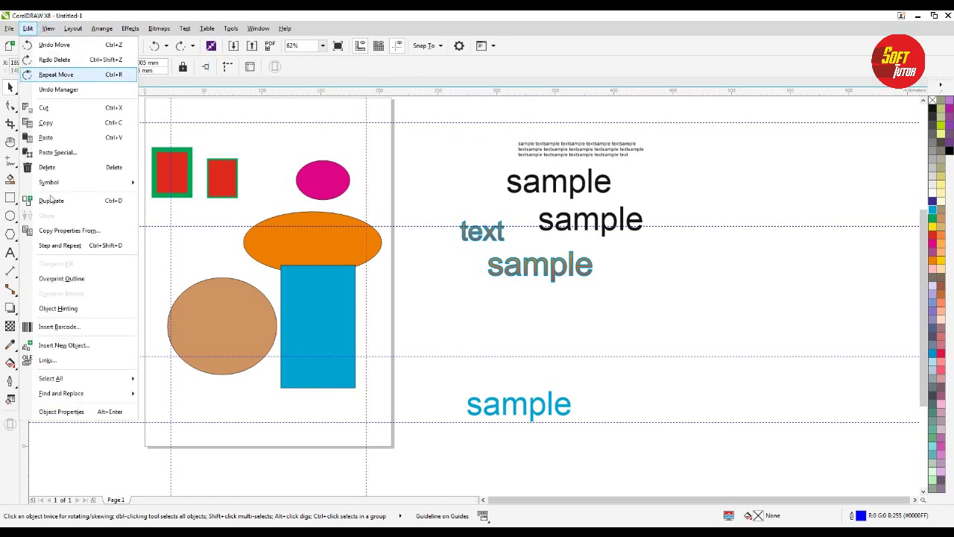
click(69, 378)
click(172, 411)
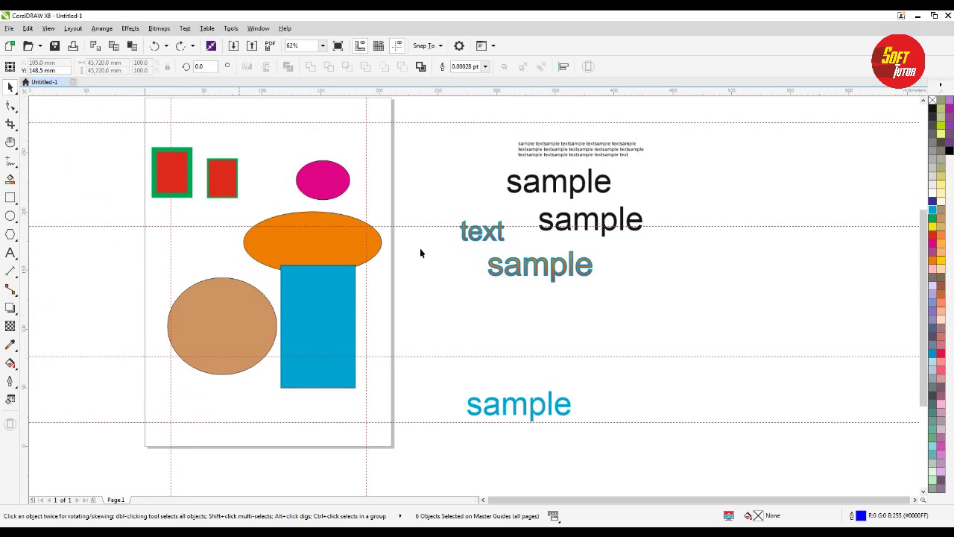
click(457, 282)
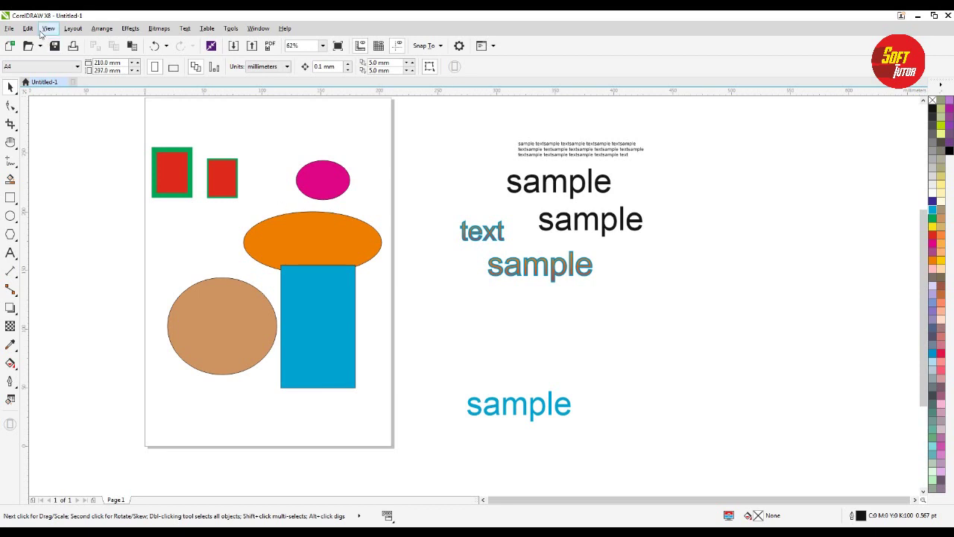
key(ctrl+a)
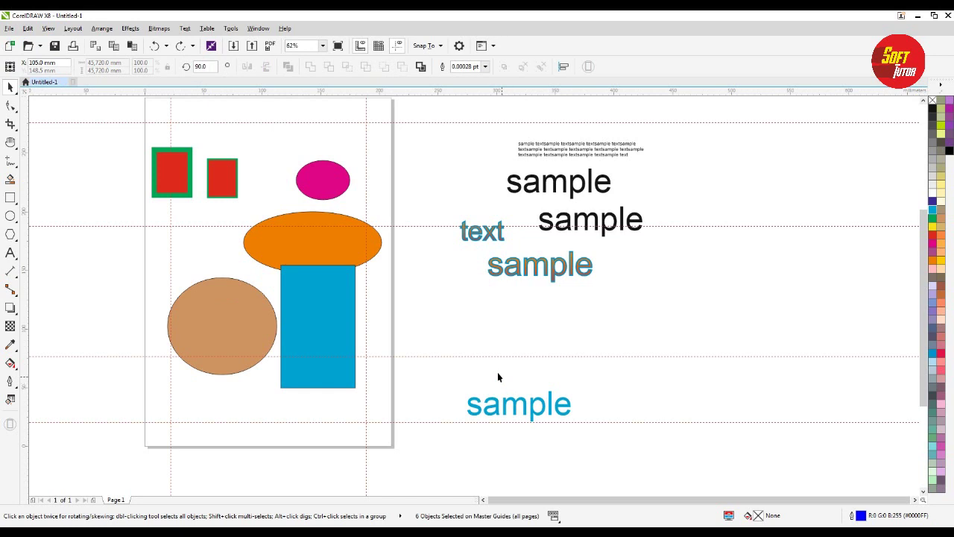
Undo the third horizontal guideline's move, select the upper three horizontal guidelines one at a time, and clear the selection.
drag(497, 356, 458, 312)
click(453, 281)
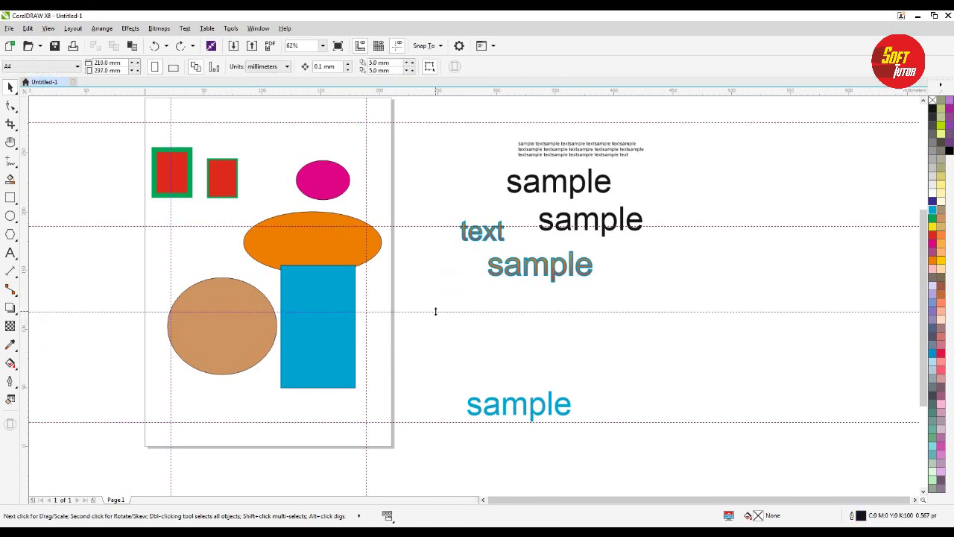
click(435, 312)
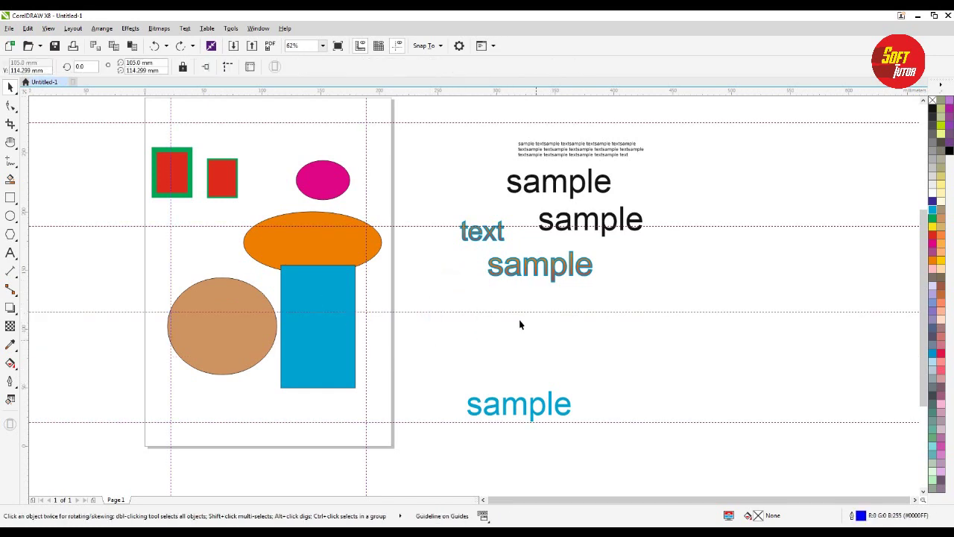
click(424, 225)
click(435, 121)
click(439, 164)
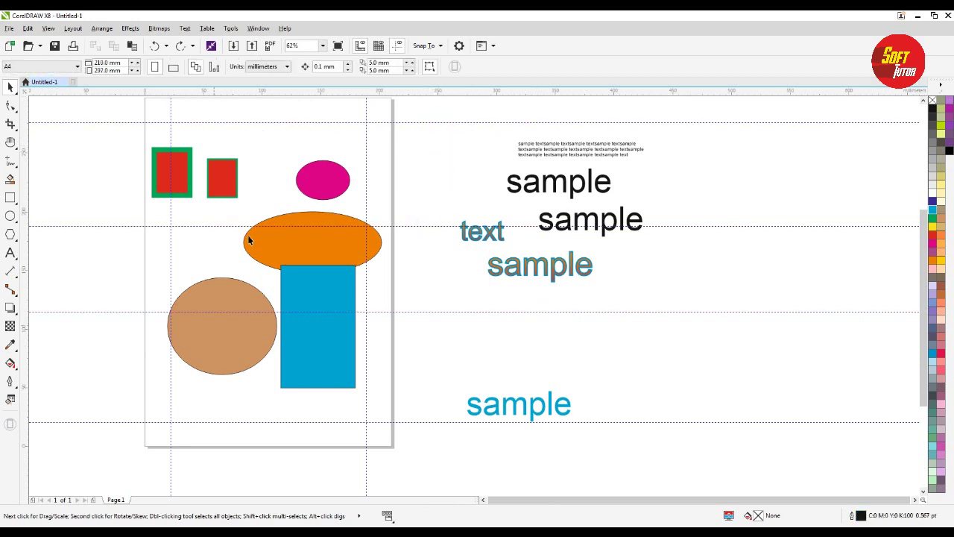
Select all guidelines with Select All Guidelines and delete them.
click(28, 28)
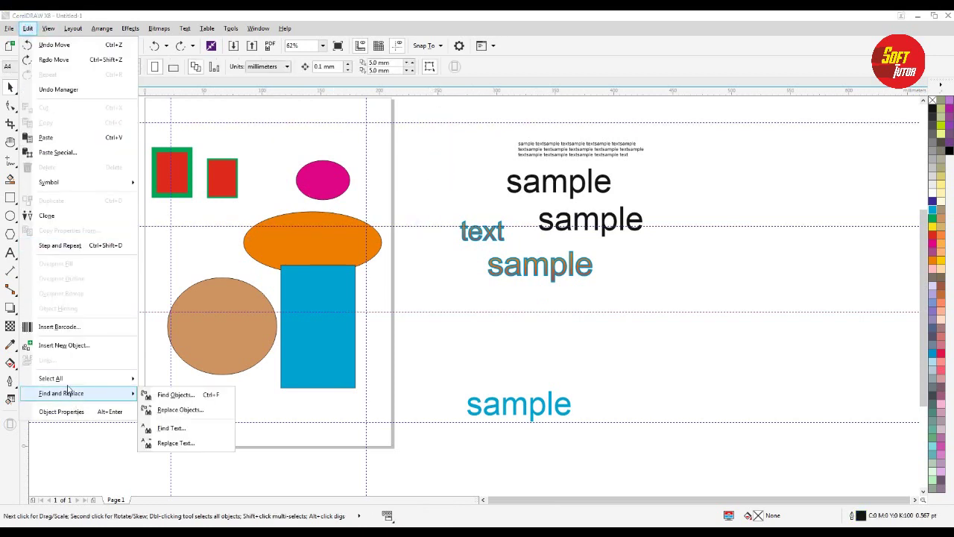
mouse_move(64, 378)
click(173, 410)
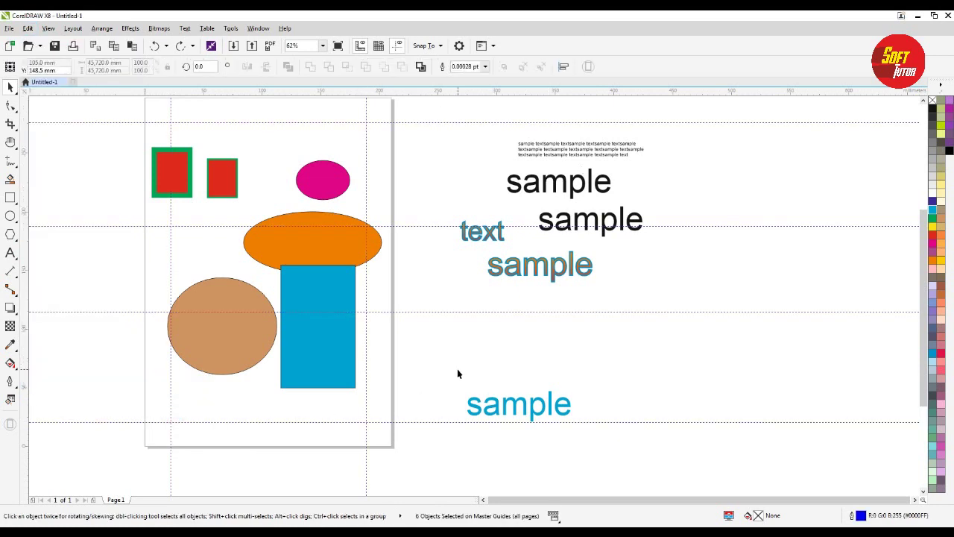
key(Delete)
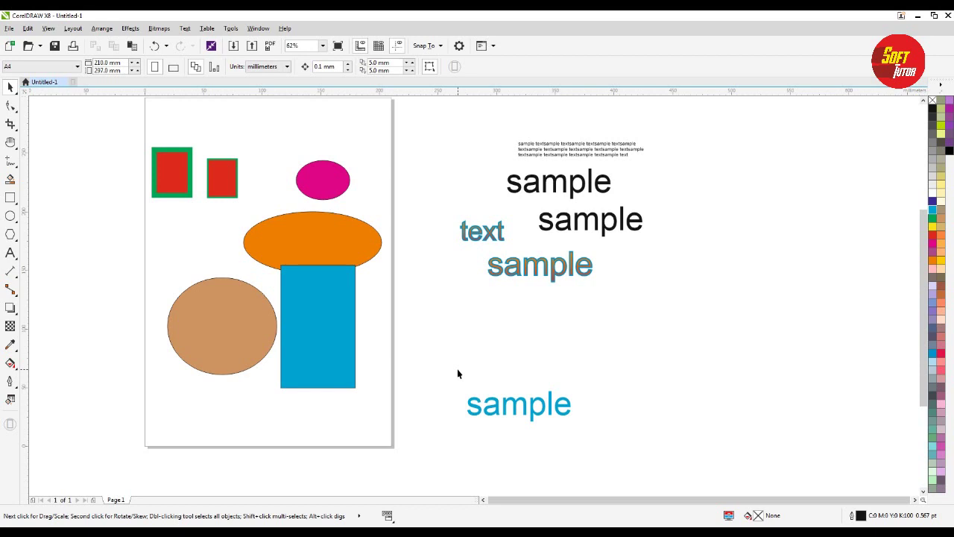
Shorten the blue rectangle by lowering its upper edge until it clears the orange ellipse, and clear the selection.
click(352, 285)
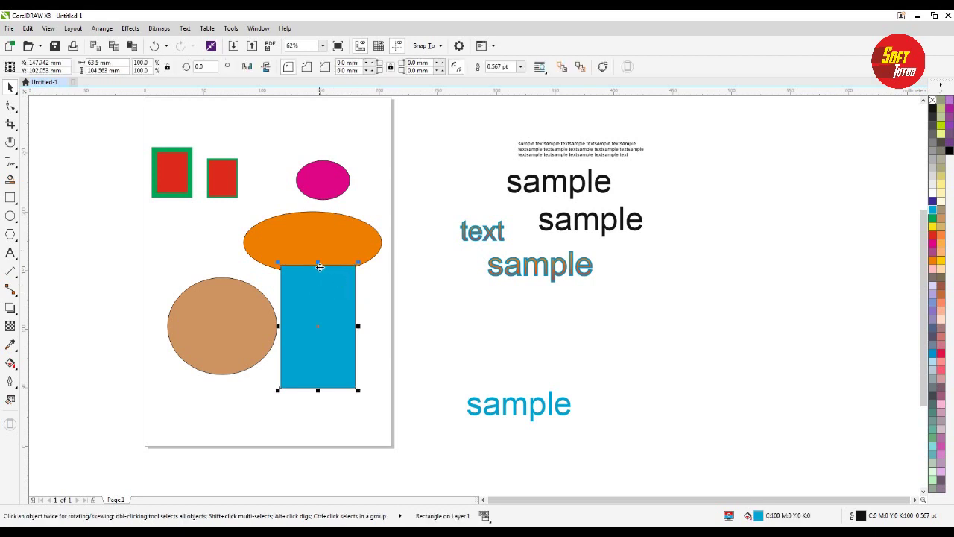
drag(317, 262, 318, 290)
click(425, 316)
Select the blue rectangle together with the brown circle, select the larger red rectangle on its own, and clear the selection.
click(330, 317)
shift+click(249, 315)
click(167, 164)
click(464, 263)
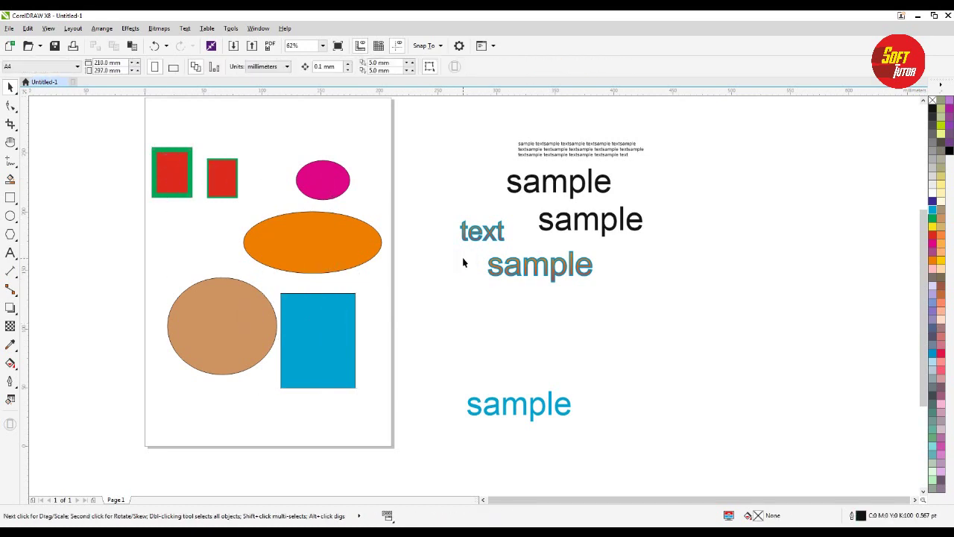
click(463, 258)
Select all the text objects beside the page with one selection box and move them onto the page among the shapes.
drag(431, 117, 748, 480)
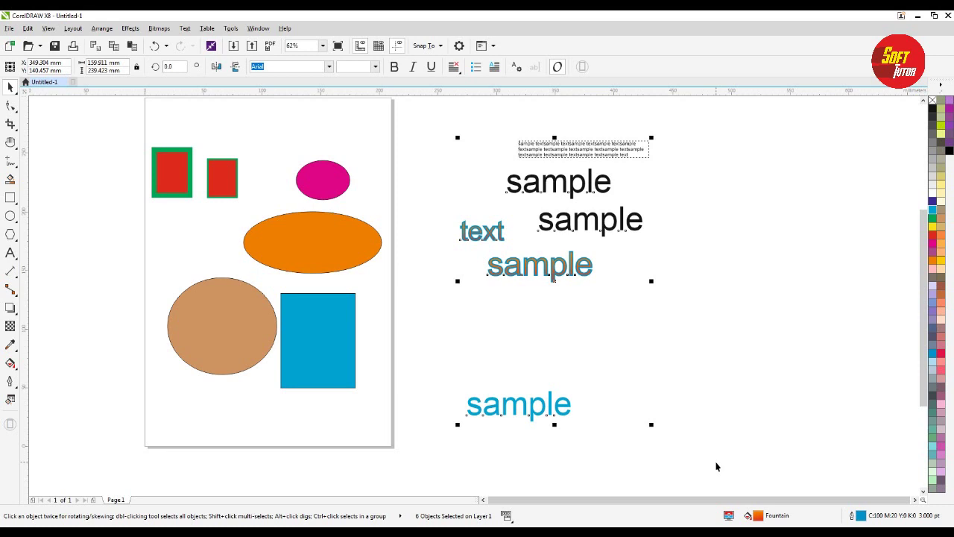
drag(558, 221, 264, 201)
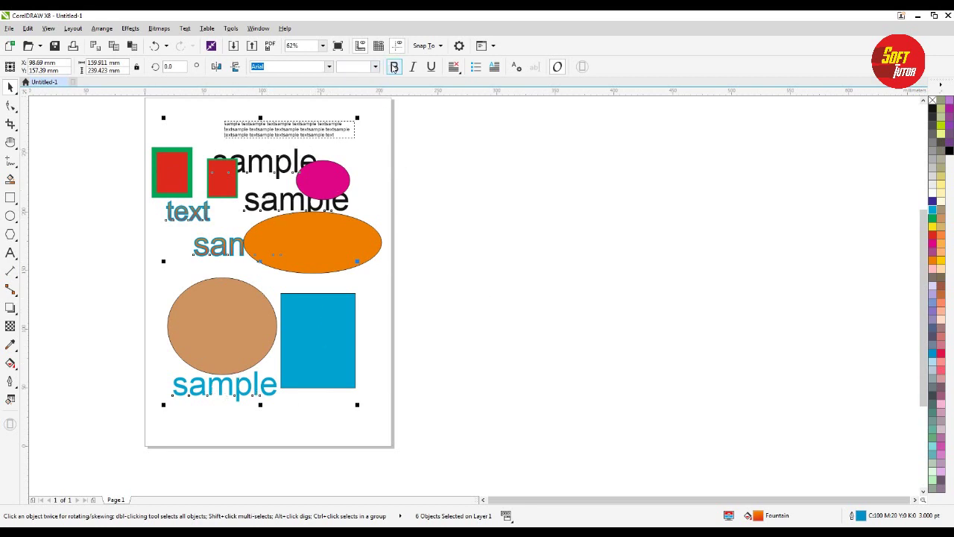
Switch bold on and off for the selected text objects and try the Baby Universe font on them.
click(394, 66)
click(394, 66)
click(328, 67)
click(325, 109)
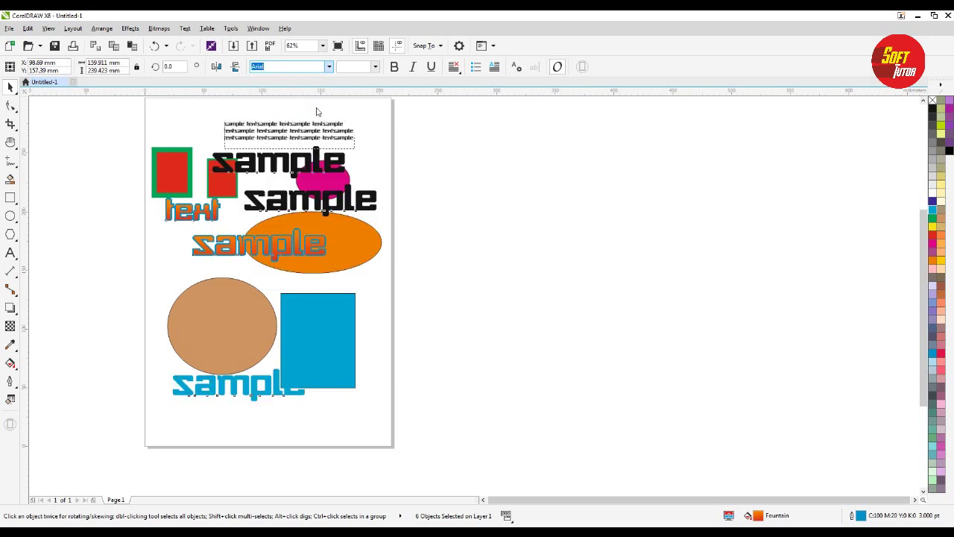
Set the font of all selected text objects to badonk-a-donk2 and clear the selection.
click(328, 66)
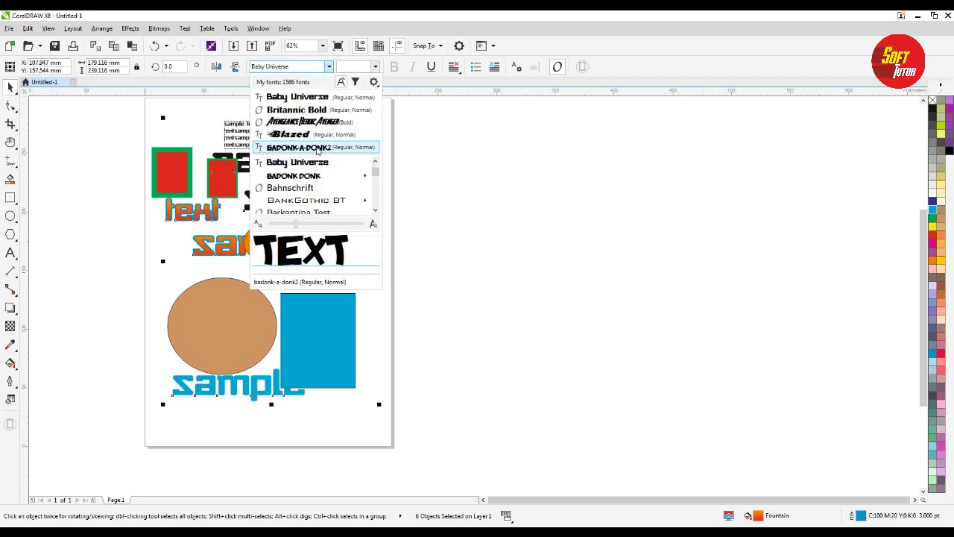
click(317, 148)
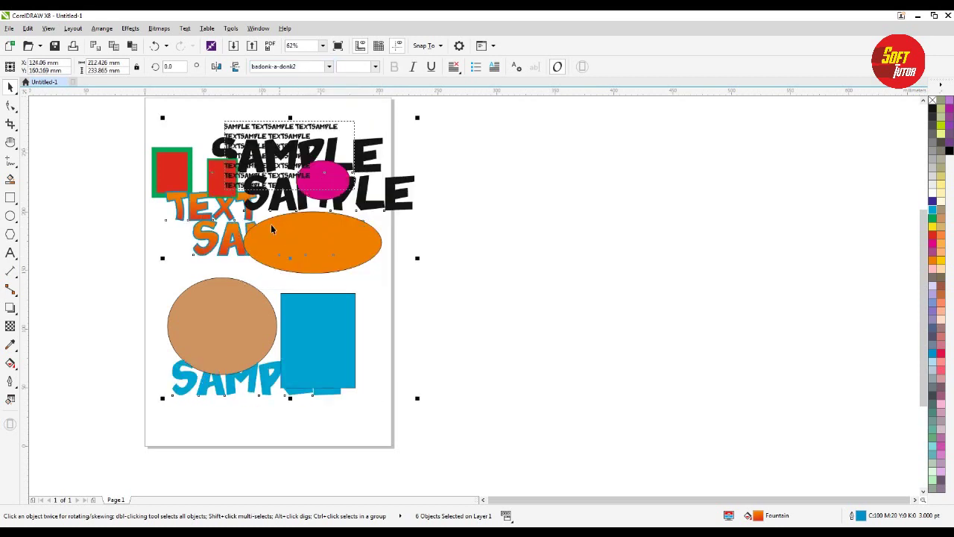
click(559, 233)
Select the two orange texts individually, select all text with Select All Text, and move it to the empty area beside the page.
click(229, 226)
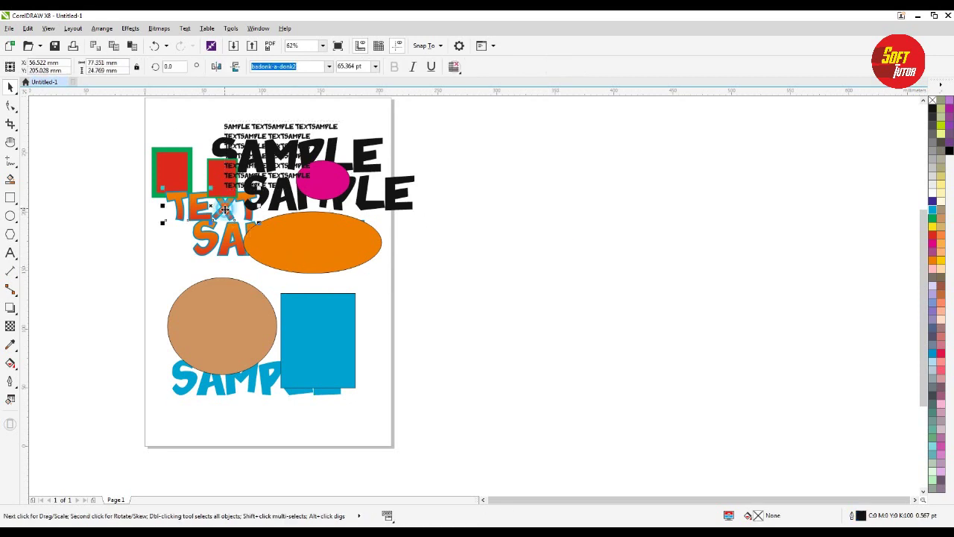
click(230, 246)
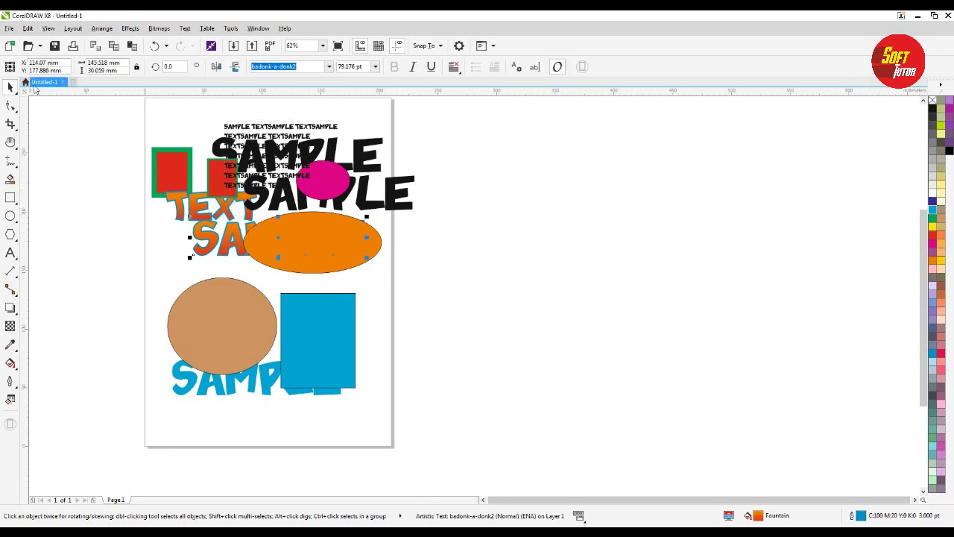
click(27, 28)
mouse_move(66, 377)
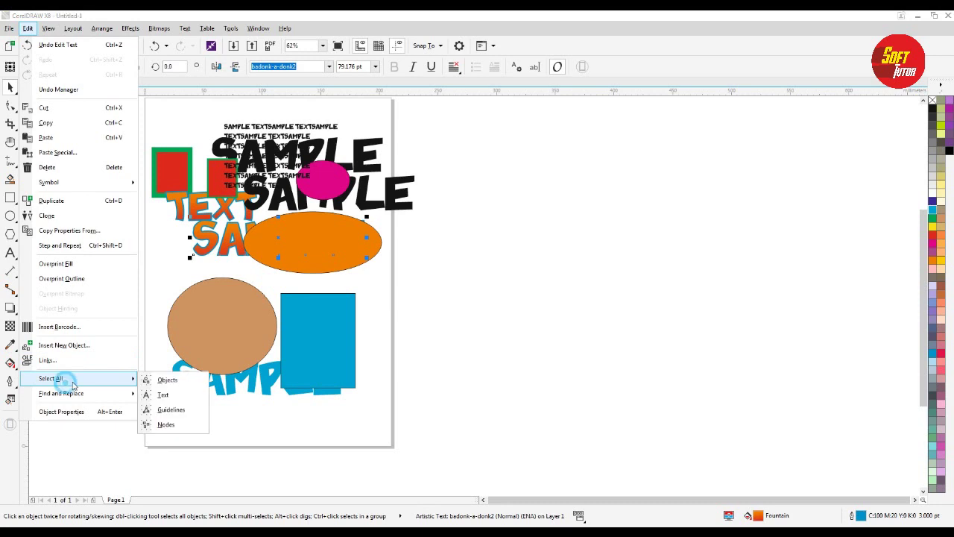
click(162, 397)
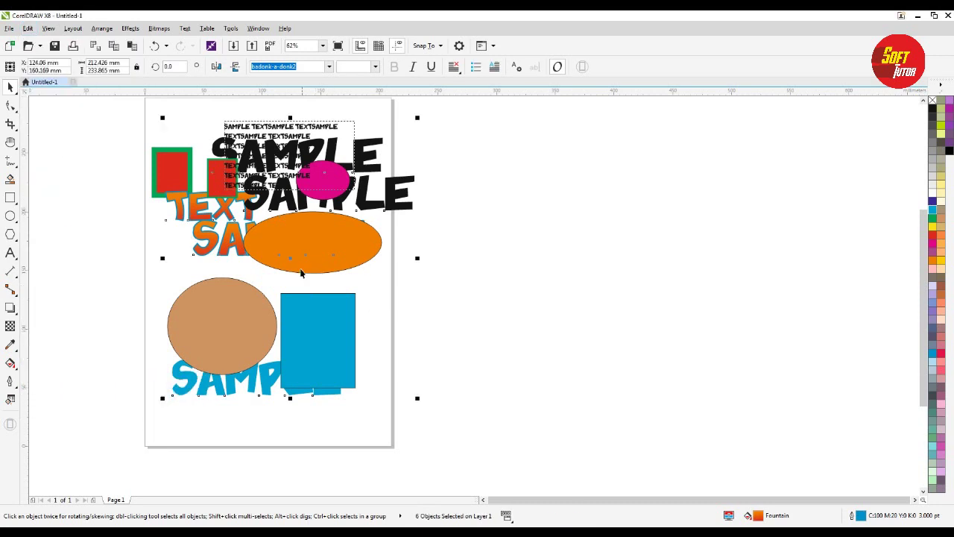
drag(289, 259, 595, 259)
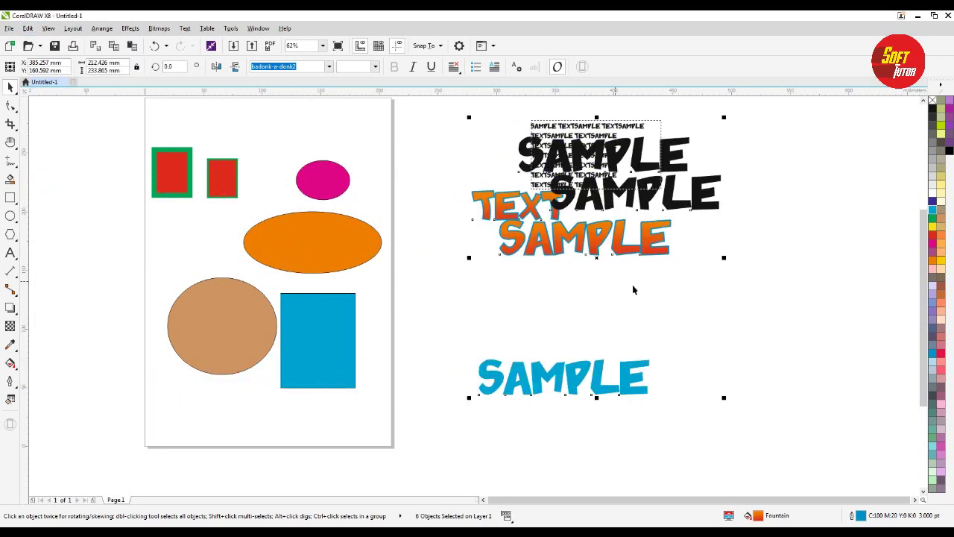
click(799, 272)
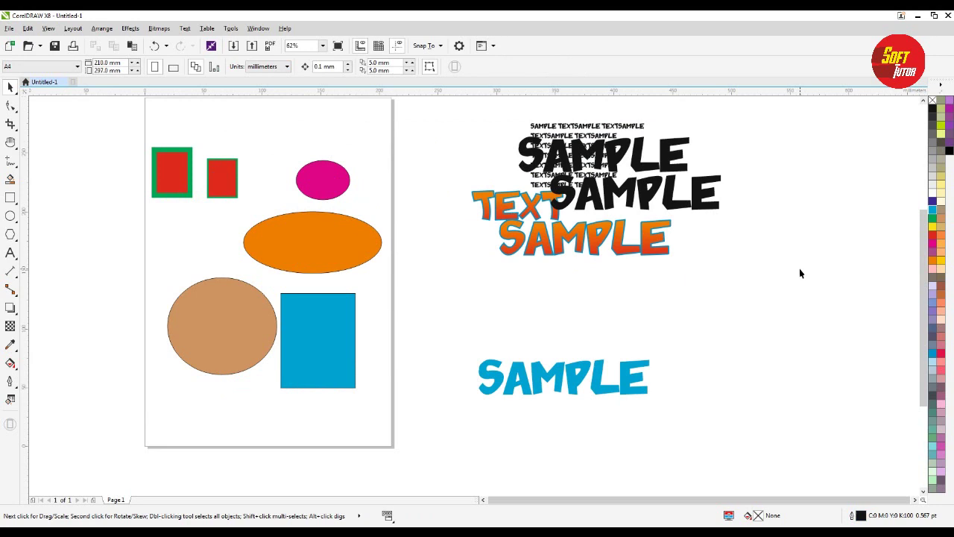